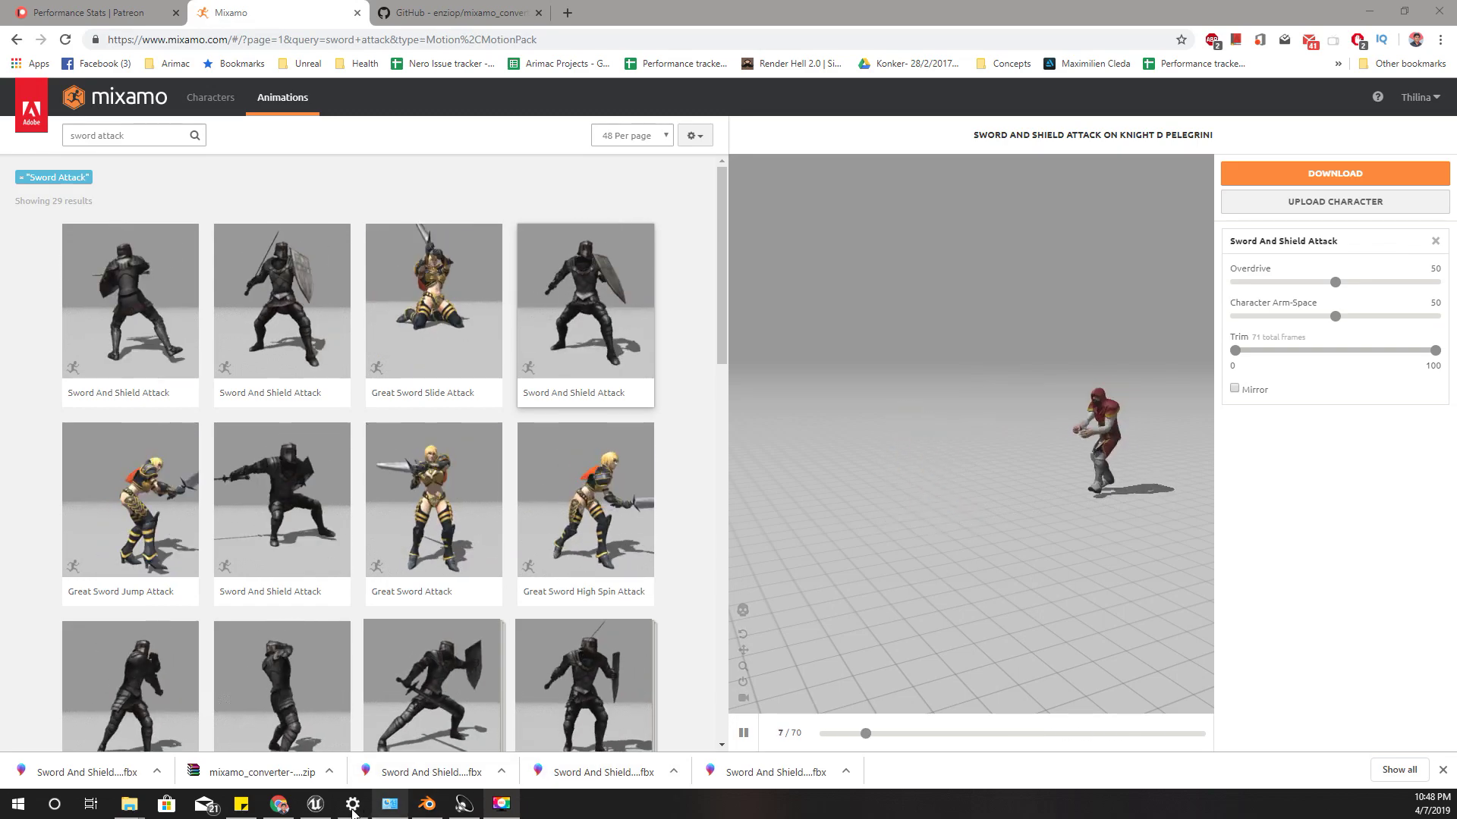
# Leave the Mixamo Sword And Shield Attack preview for Unreal's Knight_RM_Anim animation editor
pyautogui.click(315, 805)
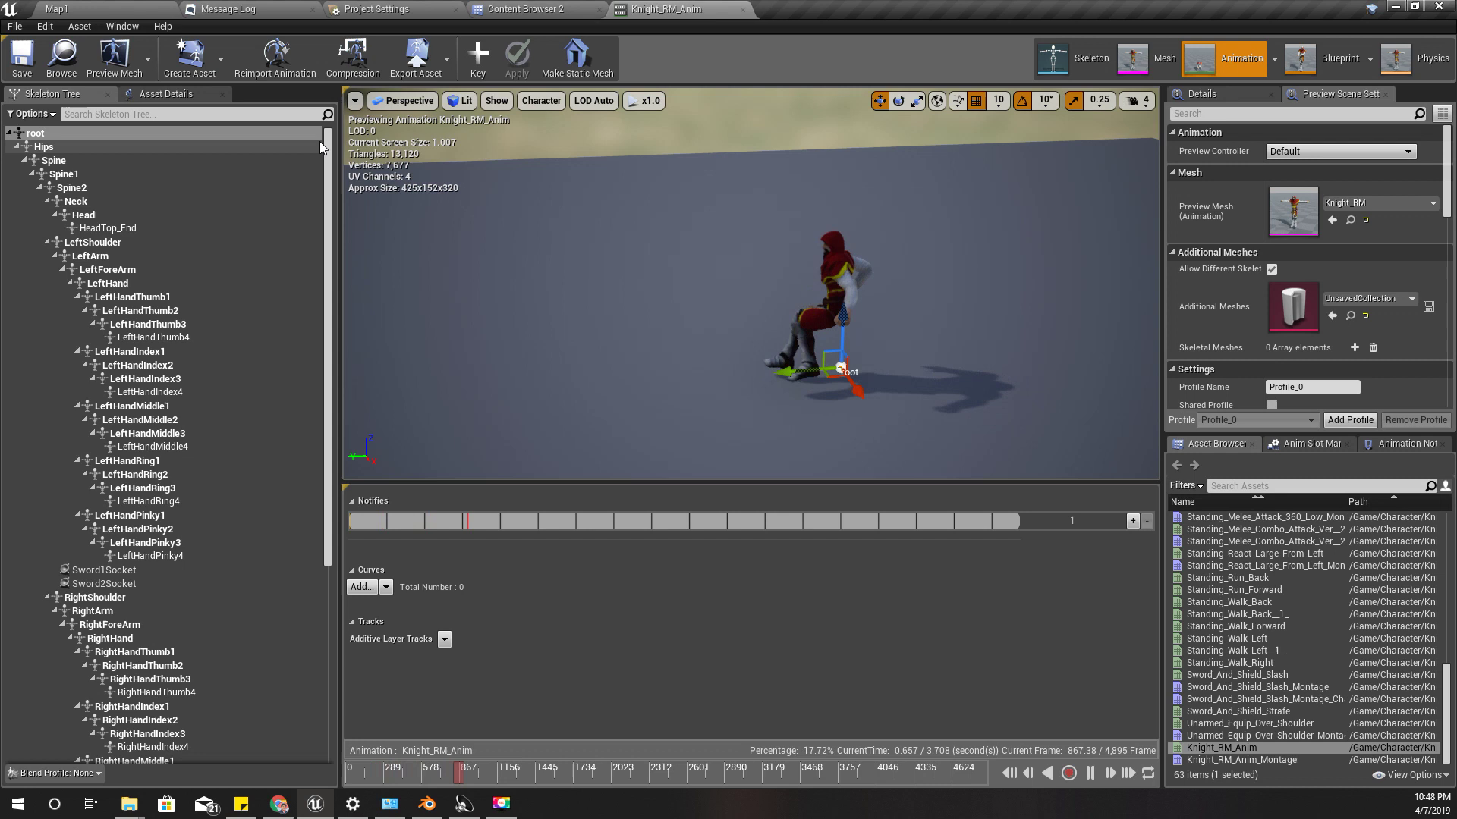
# Pause Knight_RM_Anim, scrub through its attack poses, and inspect the Hips and root bones
pyautogui.click(506, 773)
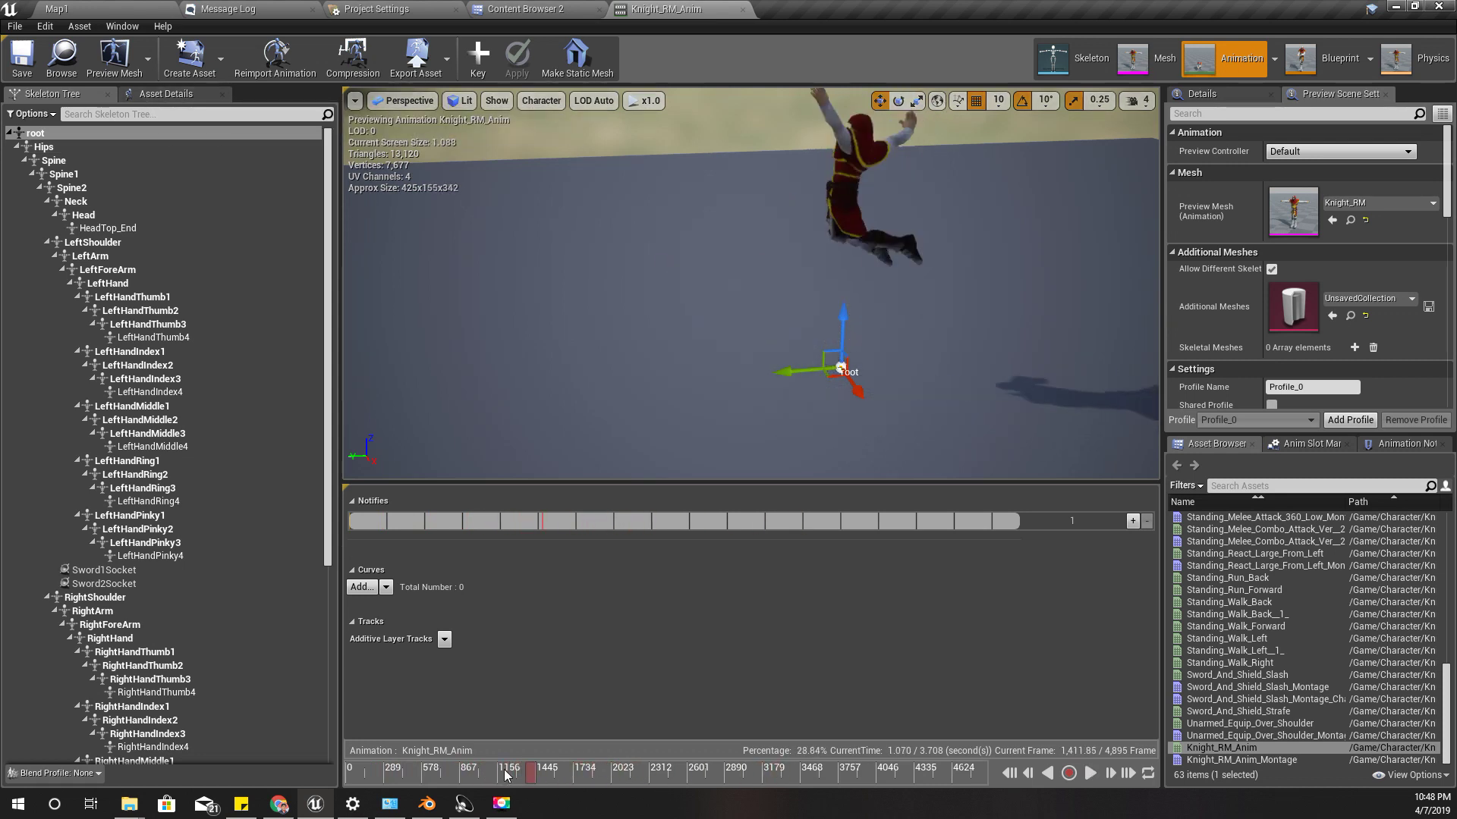
pyautogui.moveTo(507, 773); pyautogui.dragTo(566, 779)
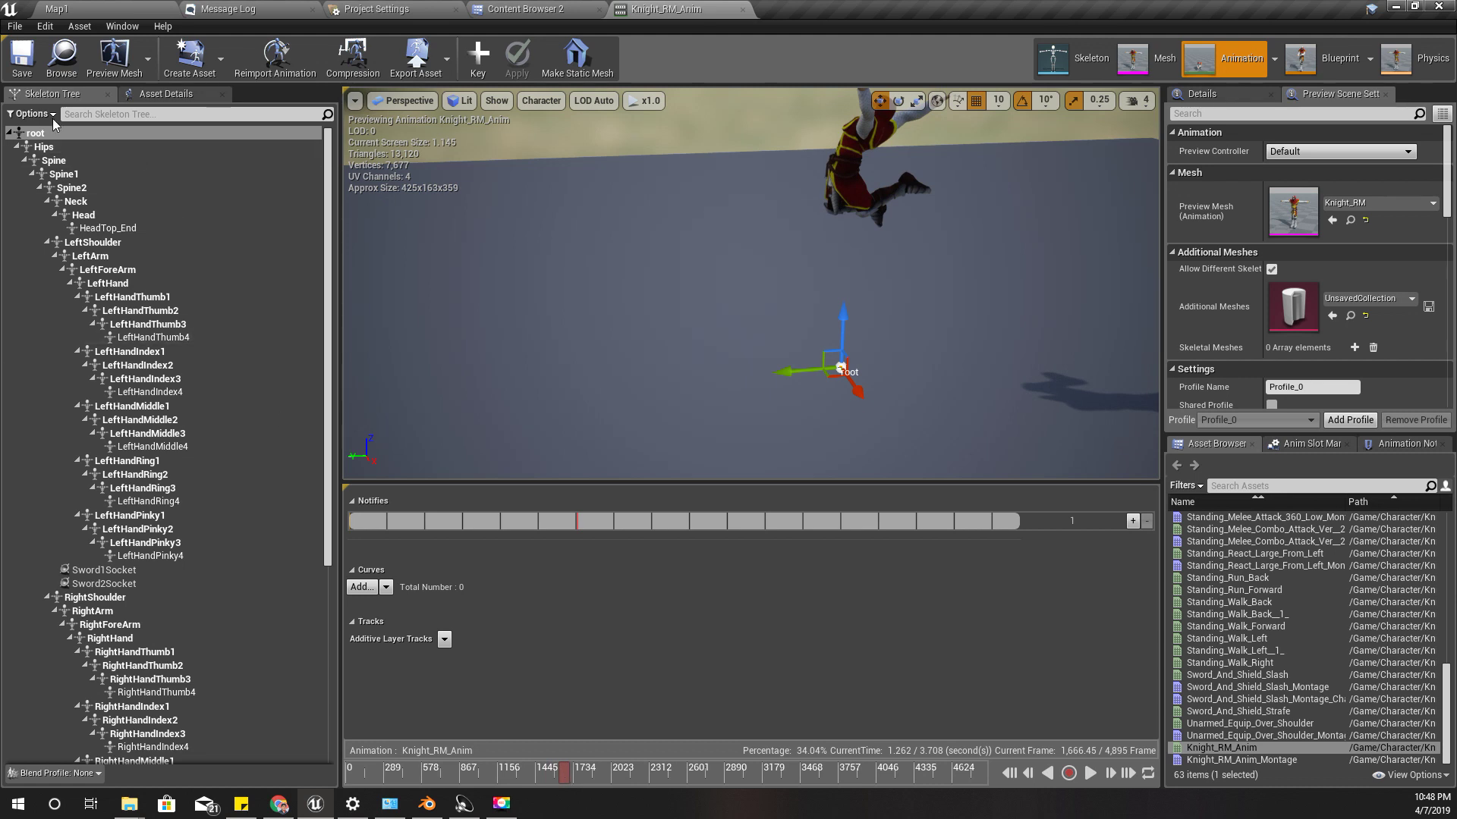
pyautogui.click(61, 147)
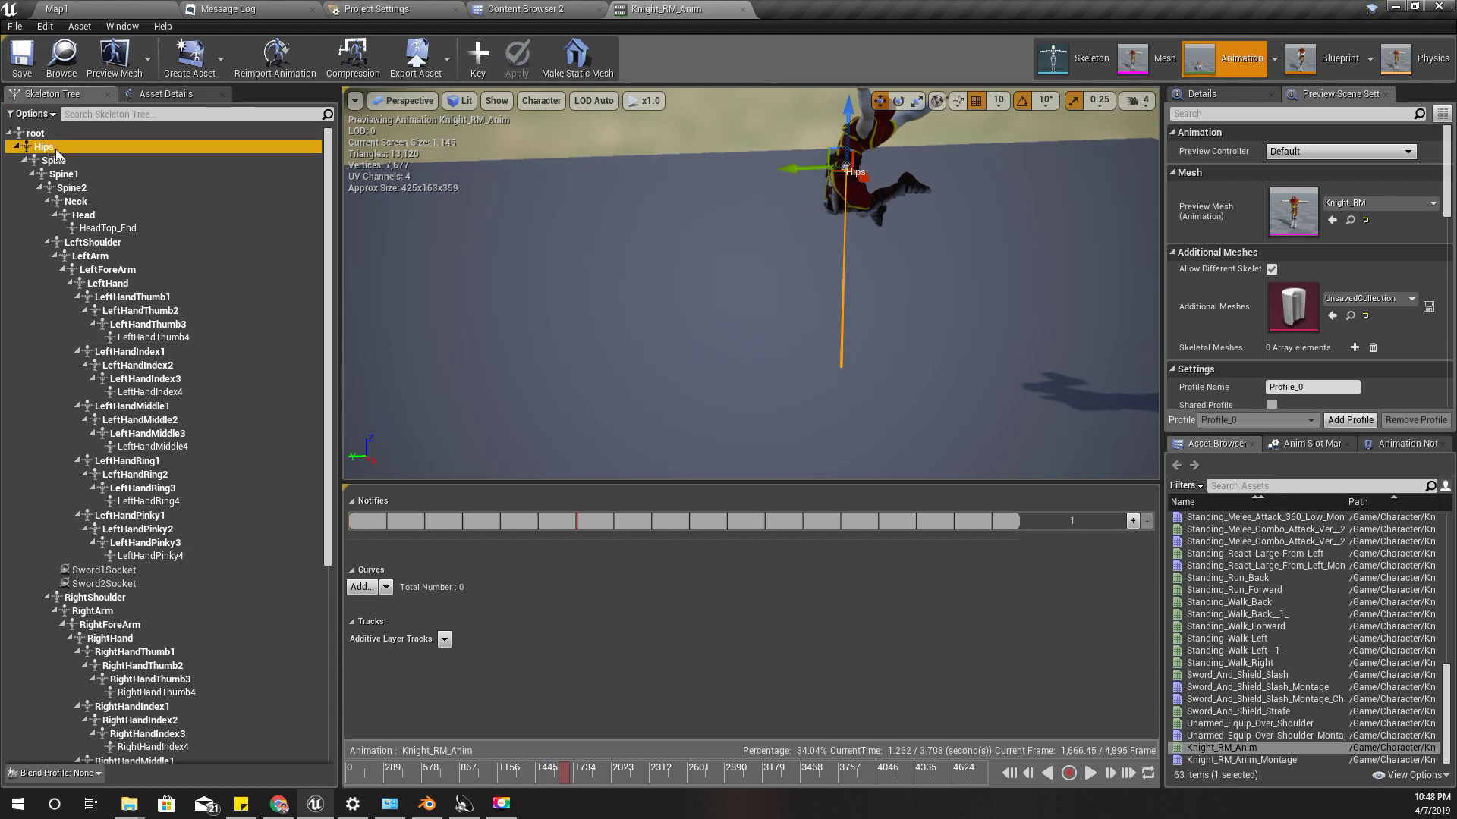
pyautogui.click(46, 137)
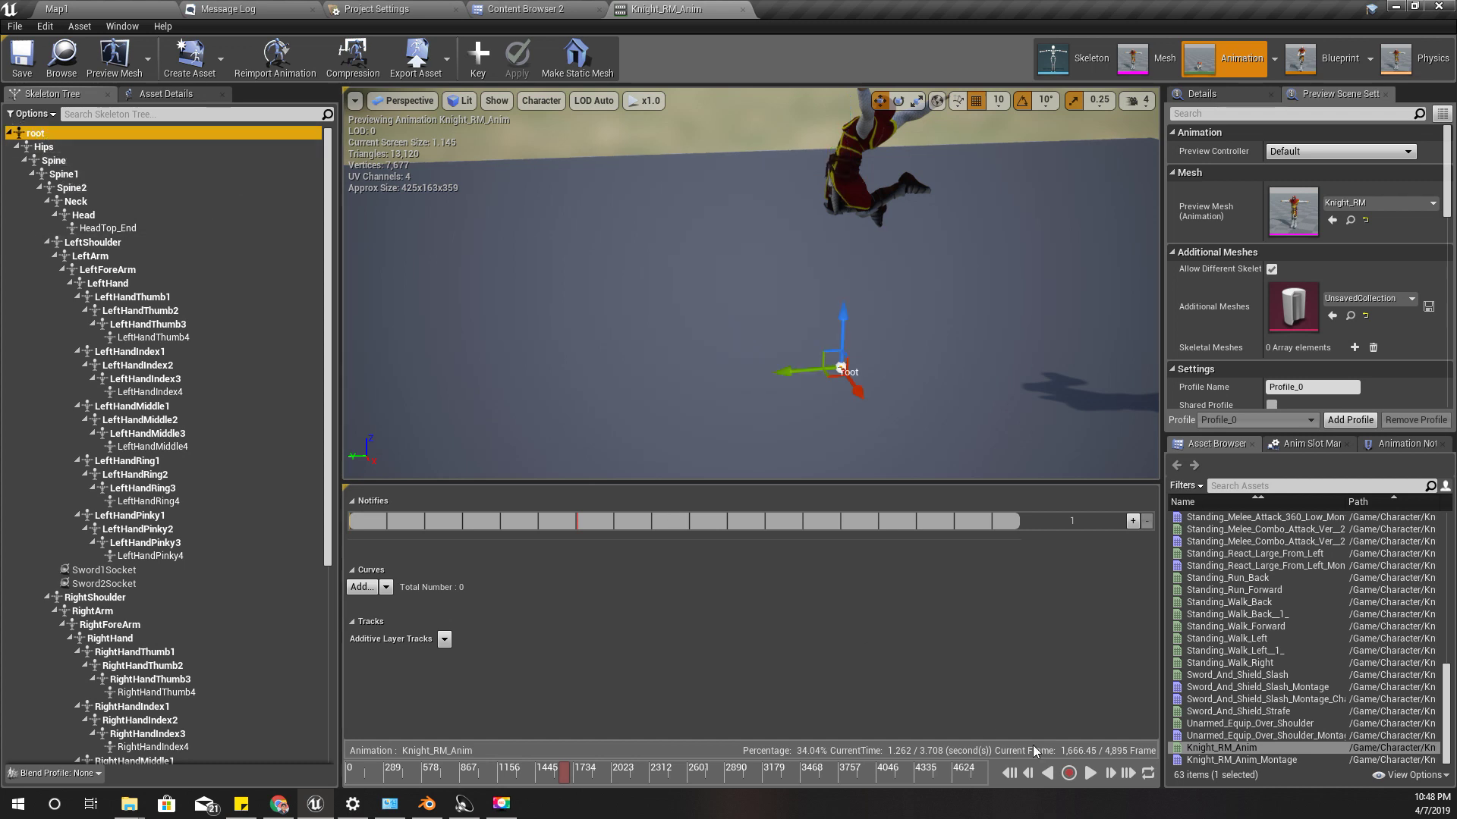
pyautogui.moveTo(565, 774); pyautogui.dragTo(383, 770)
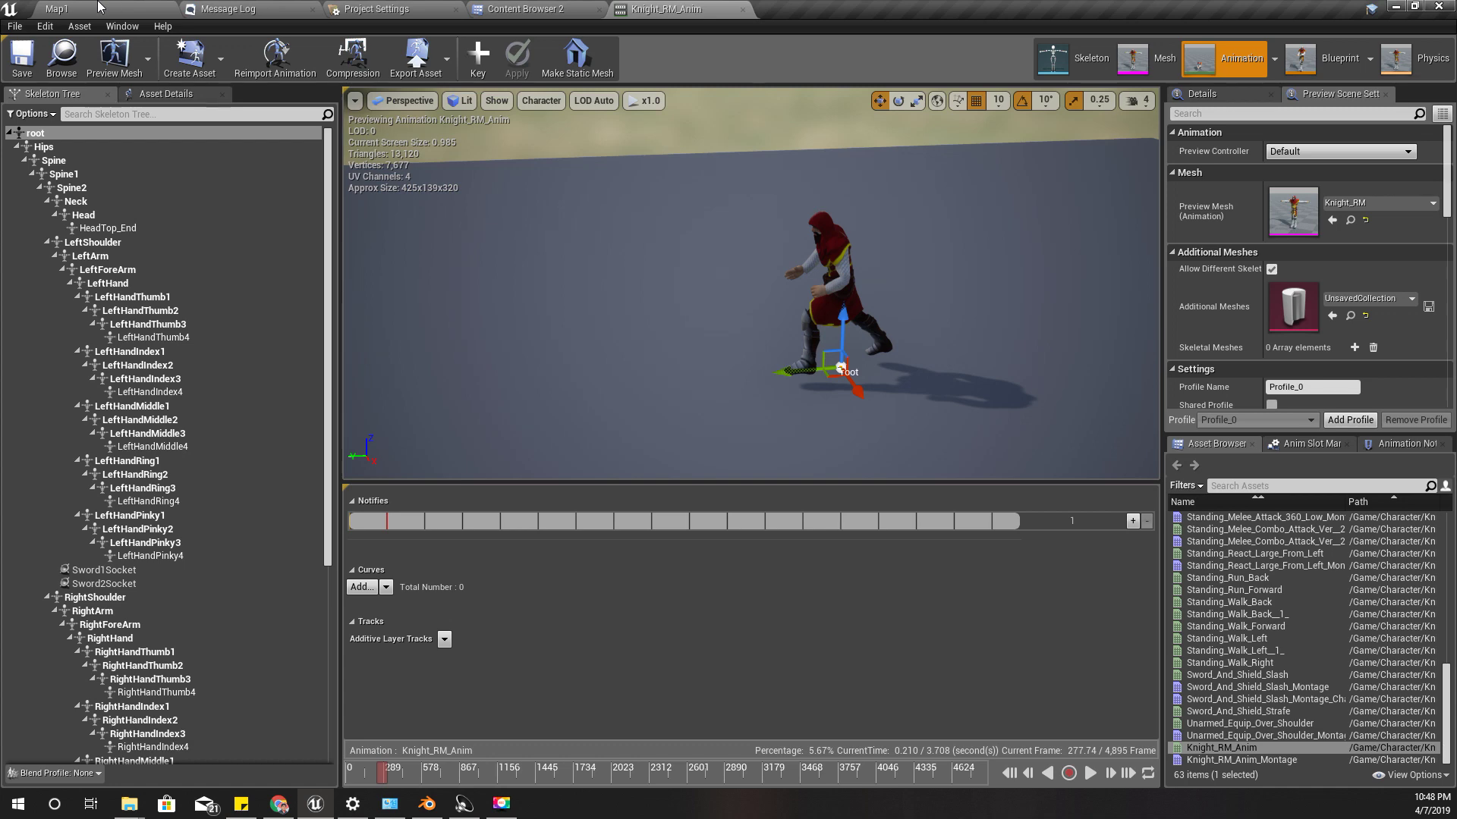
pyautogui.click(427, 806)
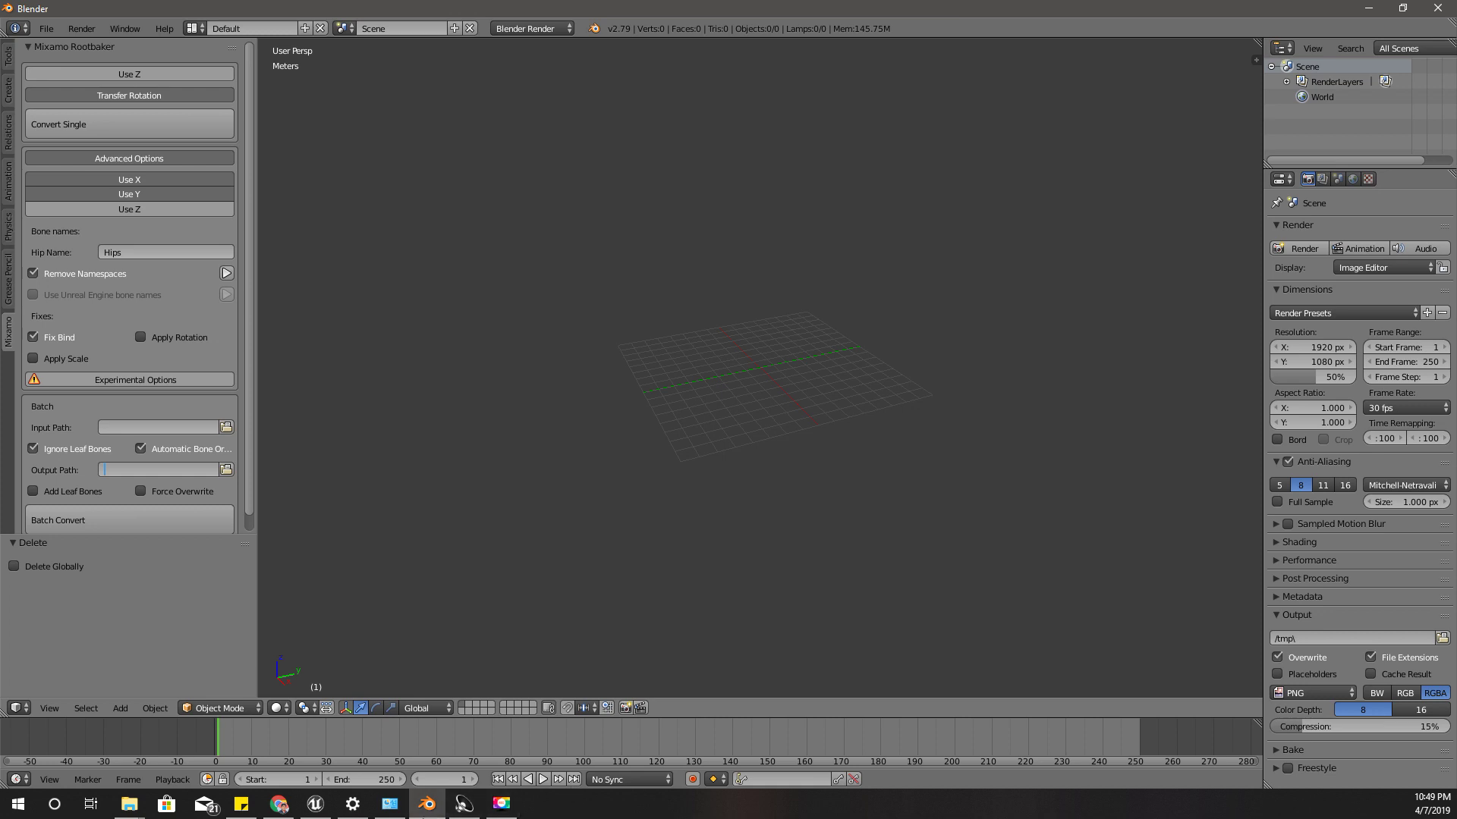
# Return to the Mixamo animations page in Chrome
pyautogui.click(286, 805)
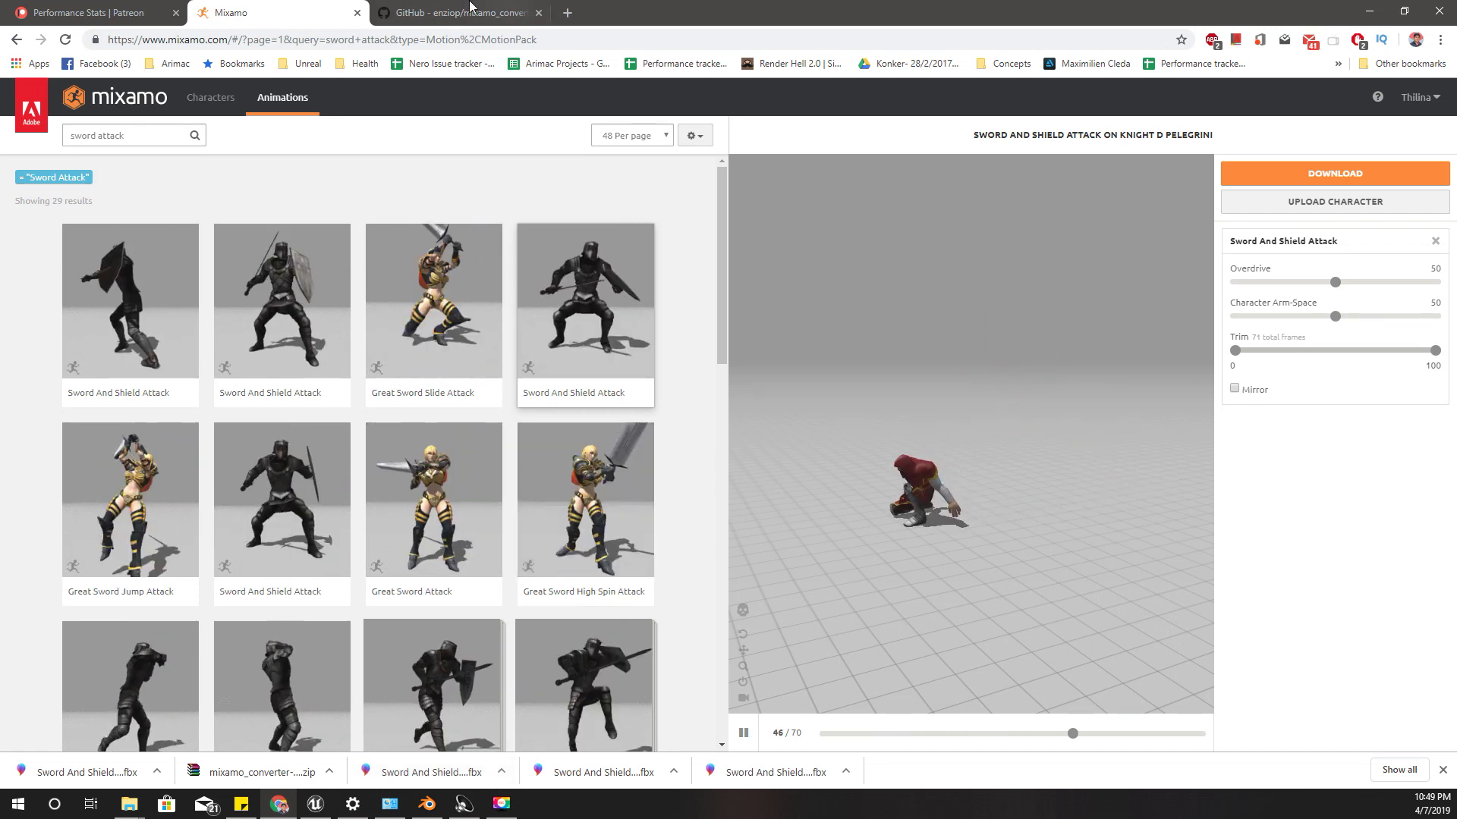
# View the mixamo_converter GitHub repository and check its Clone or download ZIP option
pyautogui.click(455, 11)
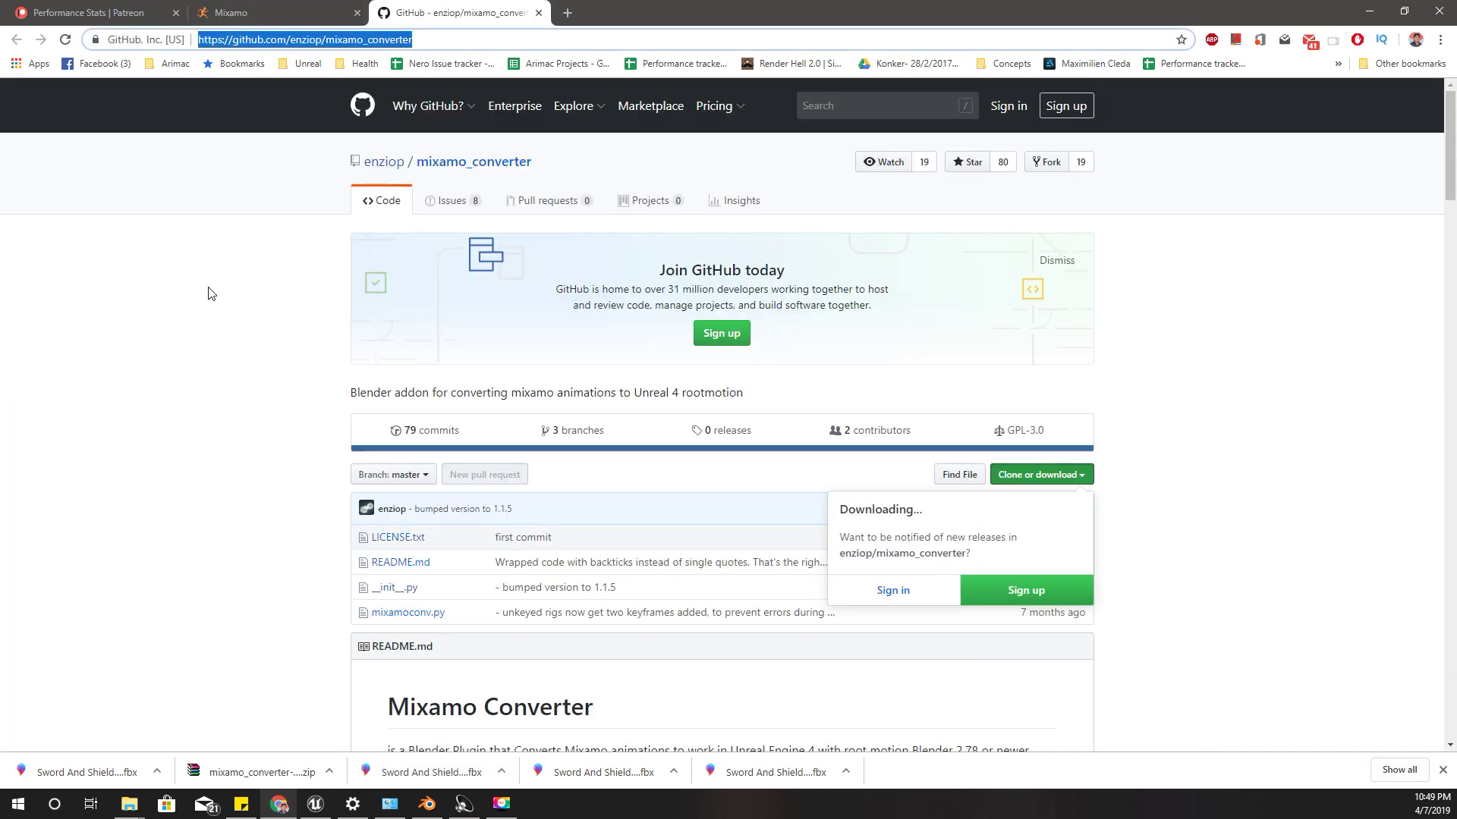
pyautogui.click(440, 39)
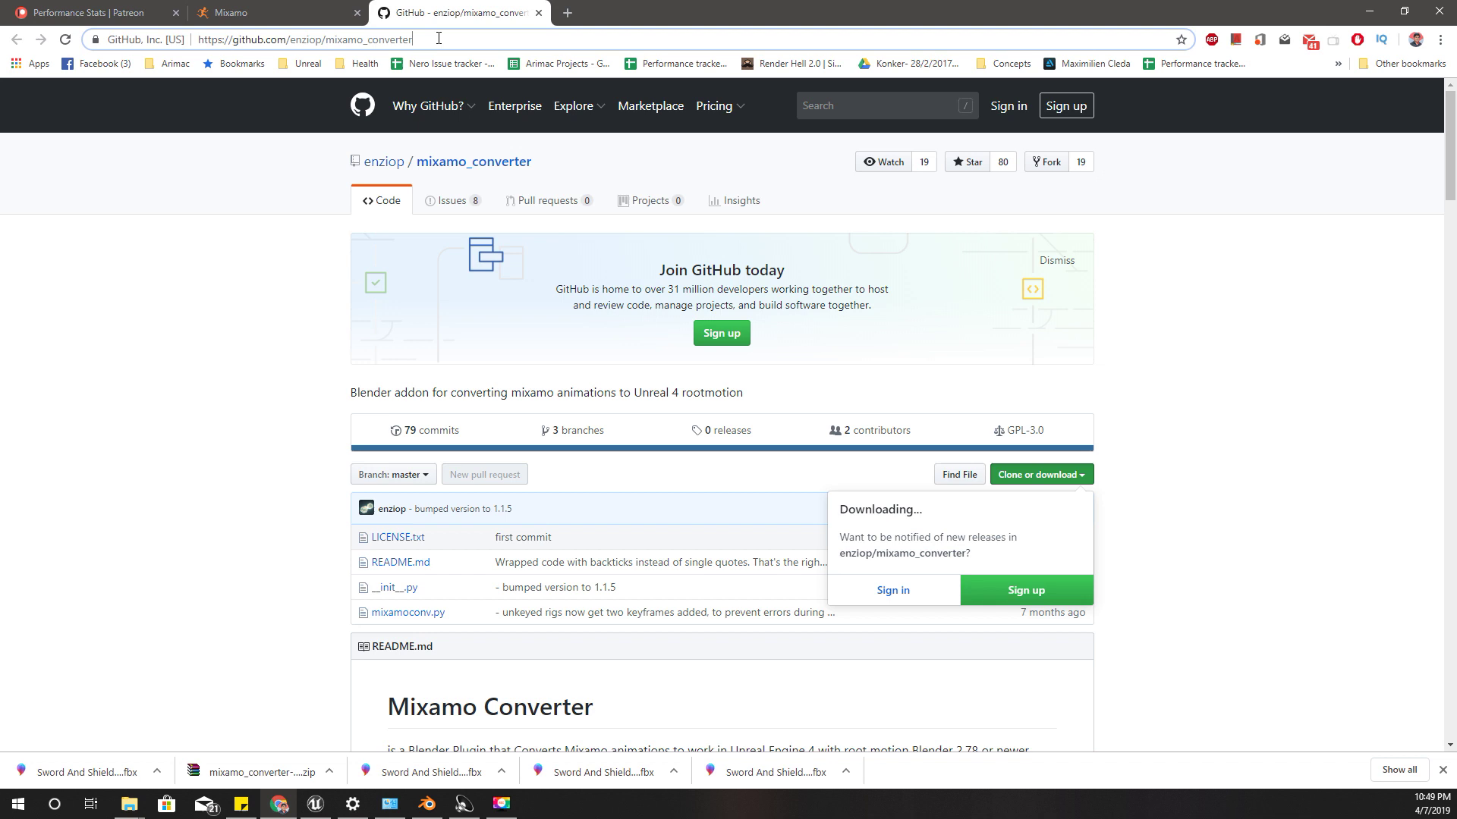
pyautogui.tripleClick(439, 39)
pyautogui.click(1128, 467)
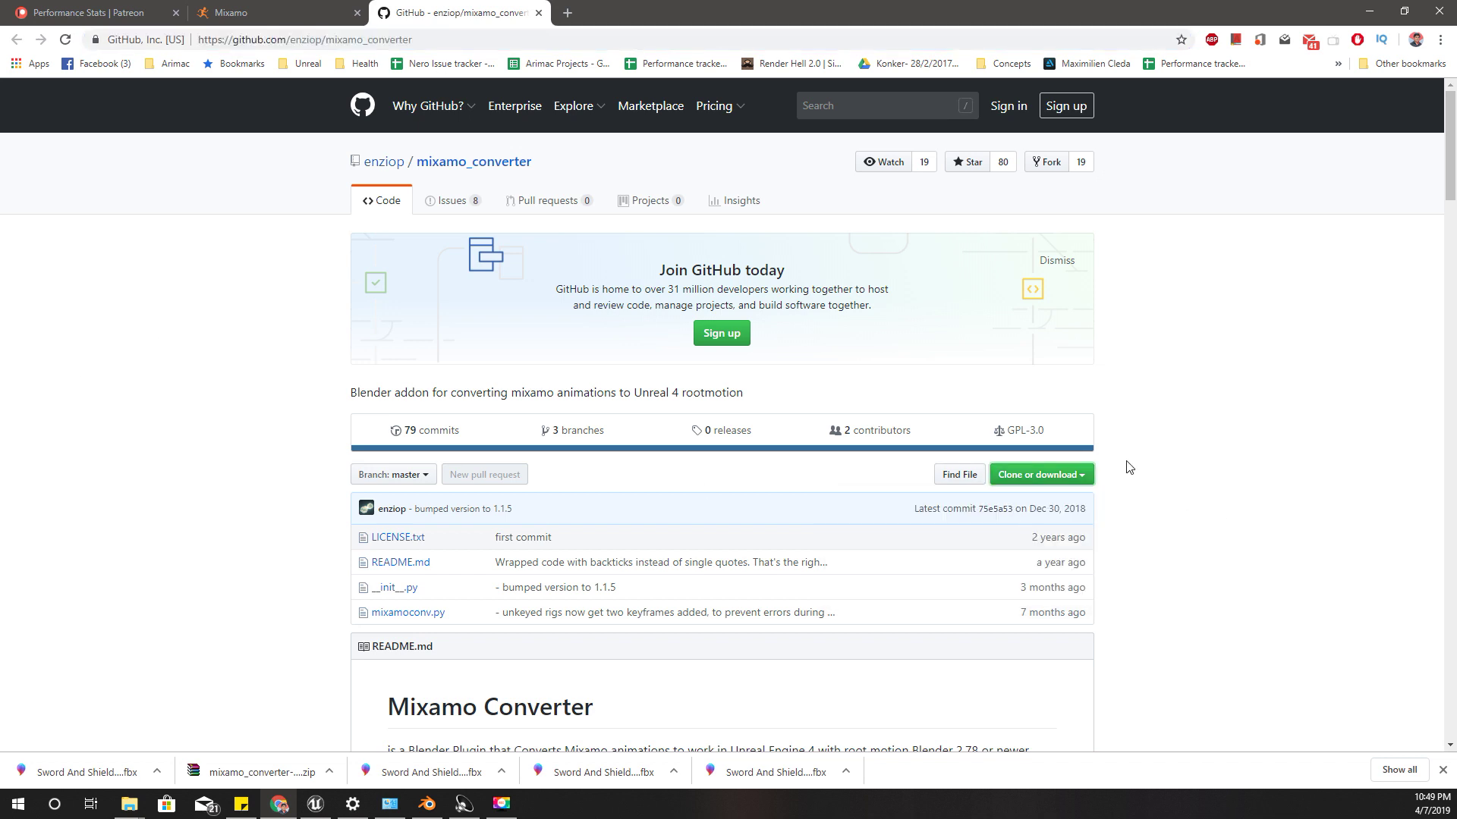
pyautogui.click(1039, 478)
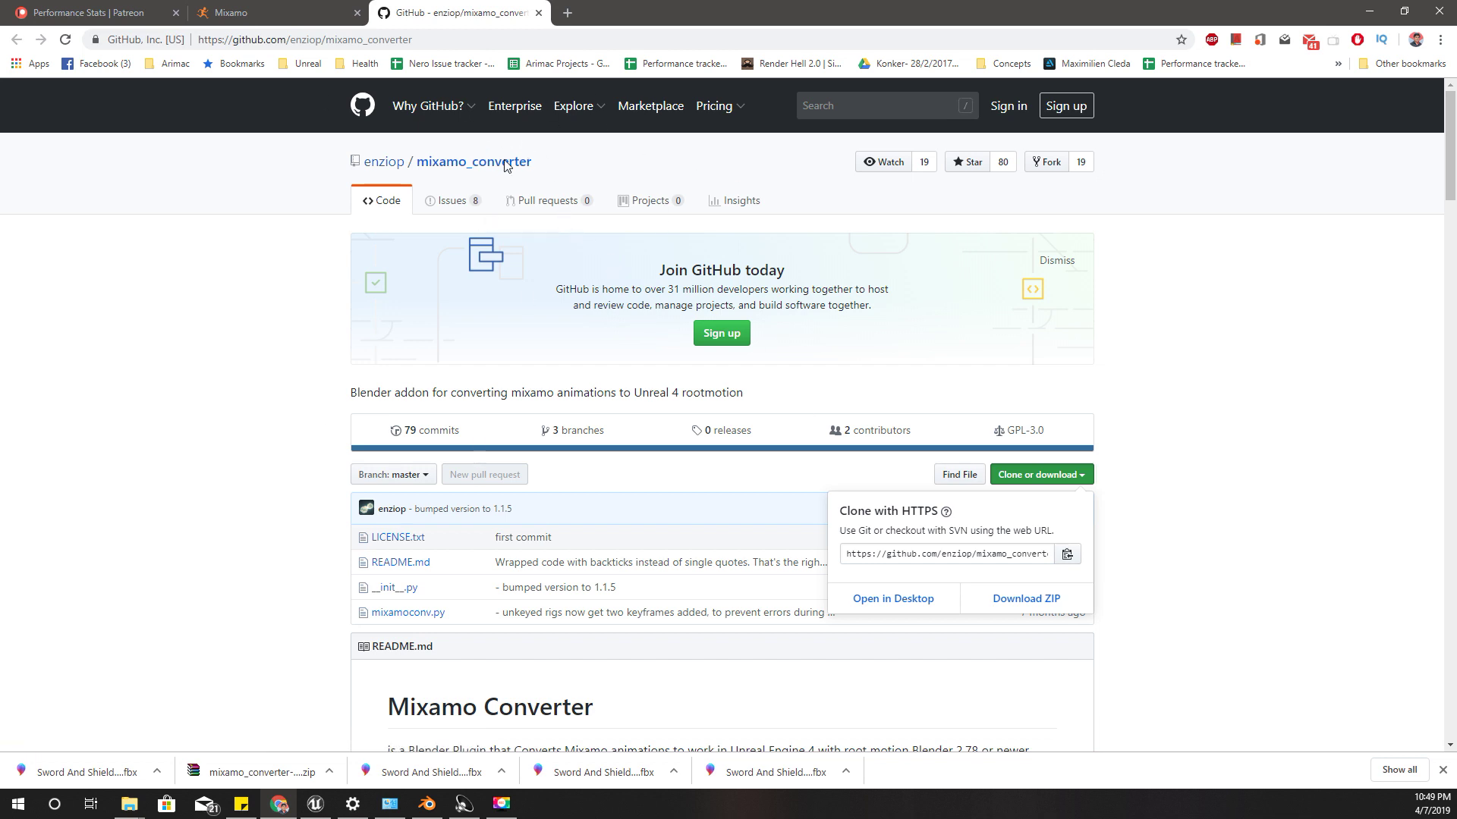
pyautogui.click(1198, 402)
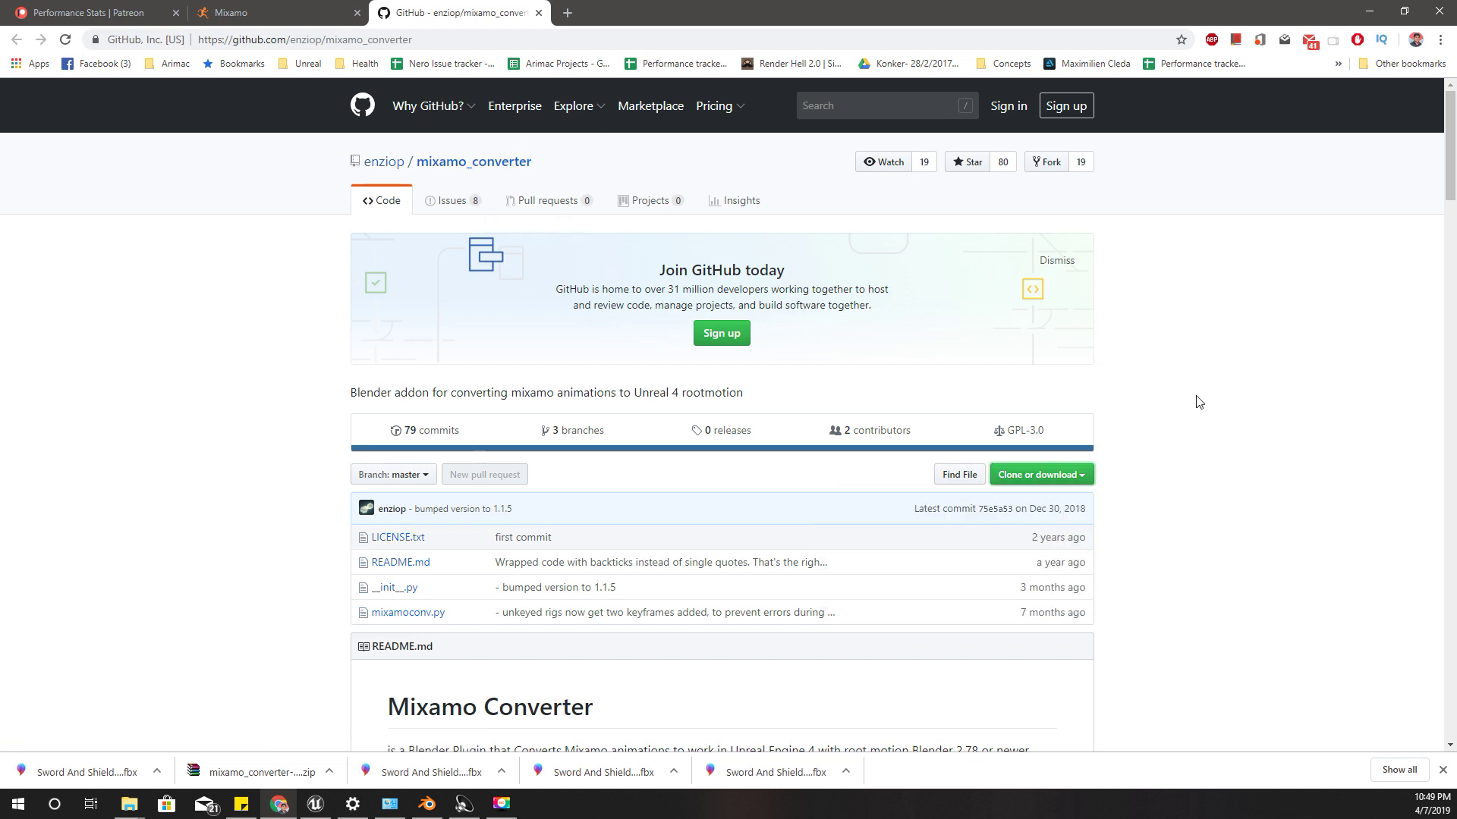
# In User Preferences, choose mixamo_converter-master.zip through Install Add-on from File
pyautogui.click(433, 809)
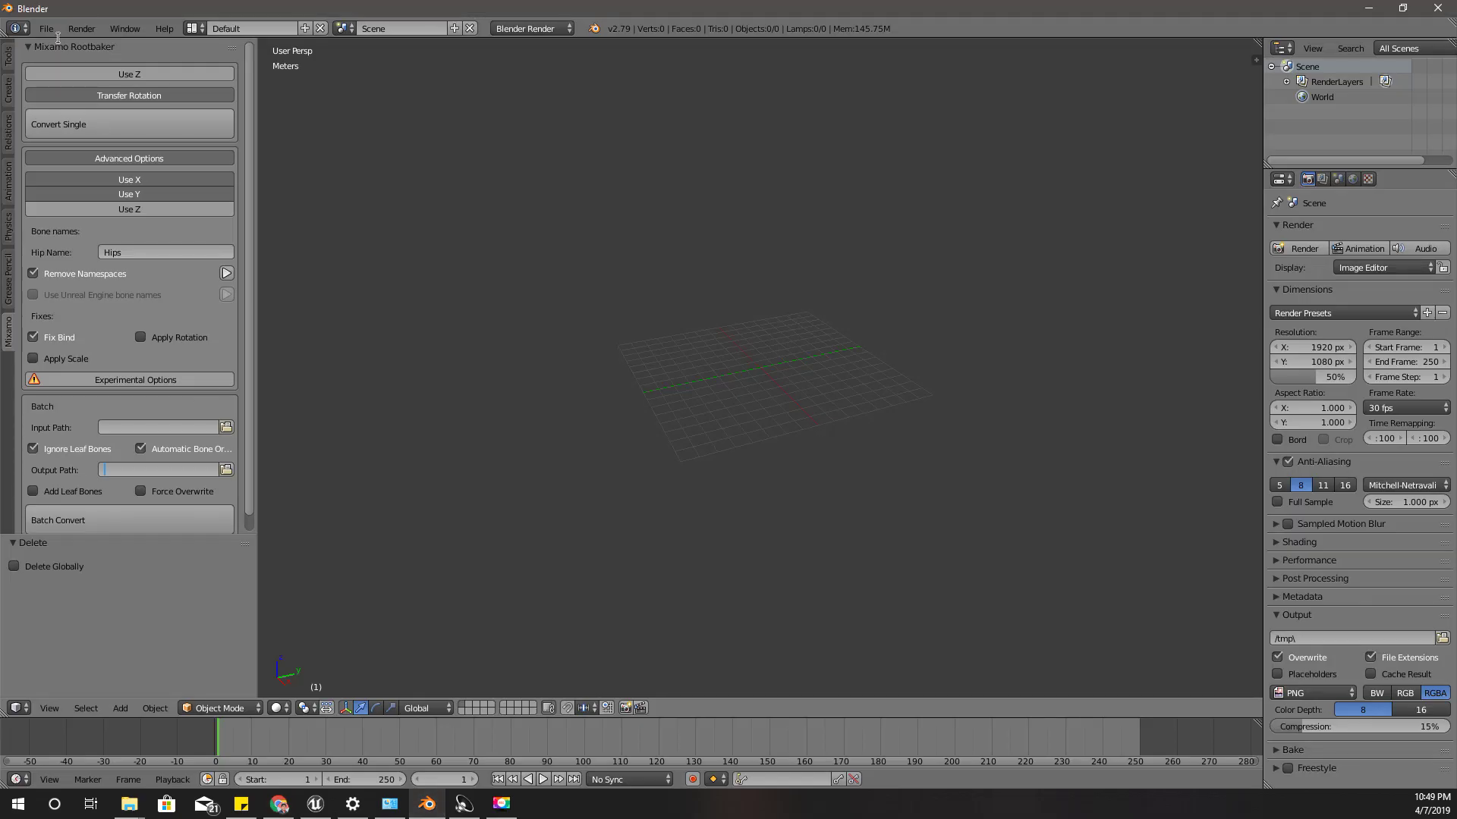
pyautogui.click(46, 29)
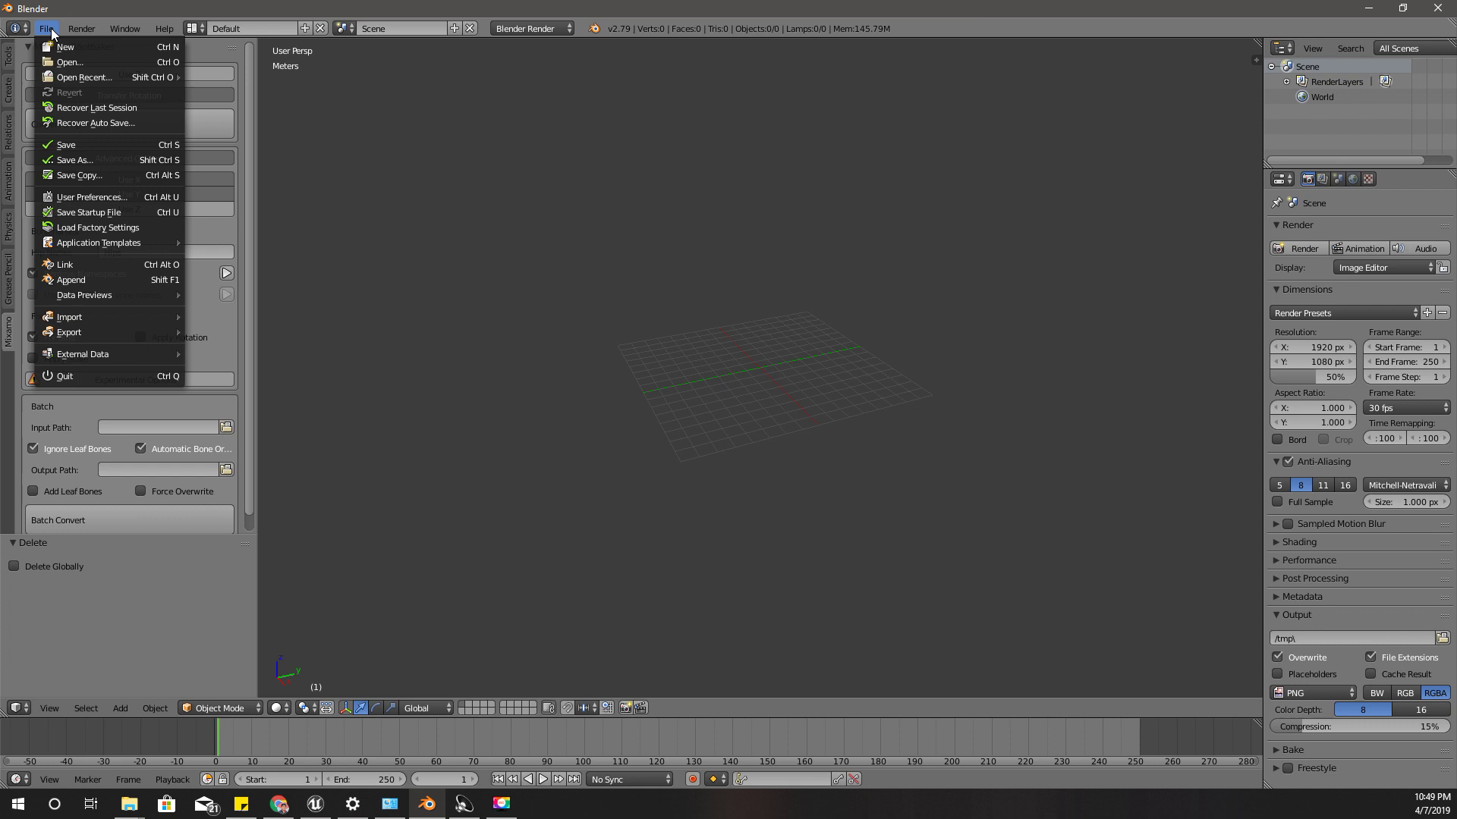
pyautogui.click(101, 198)
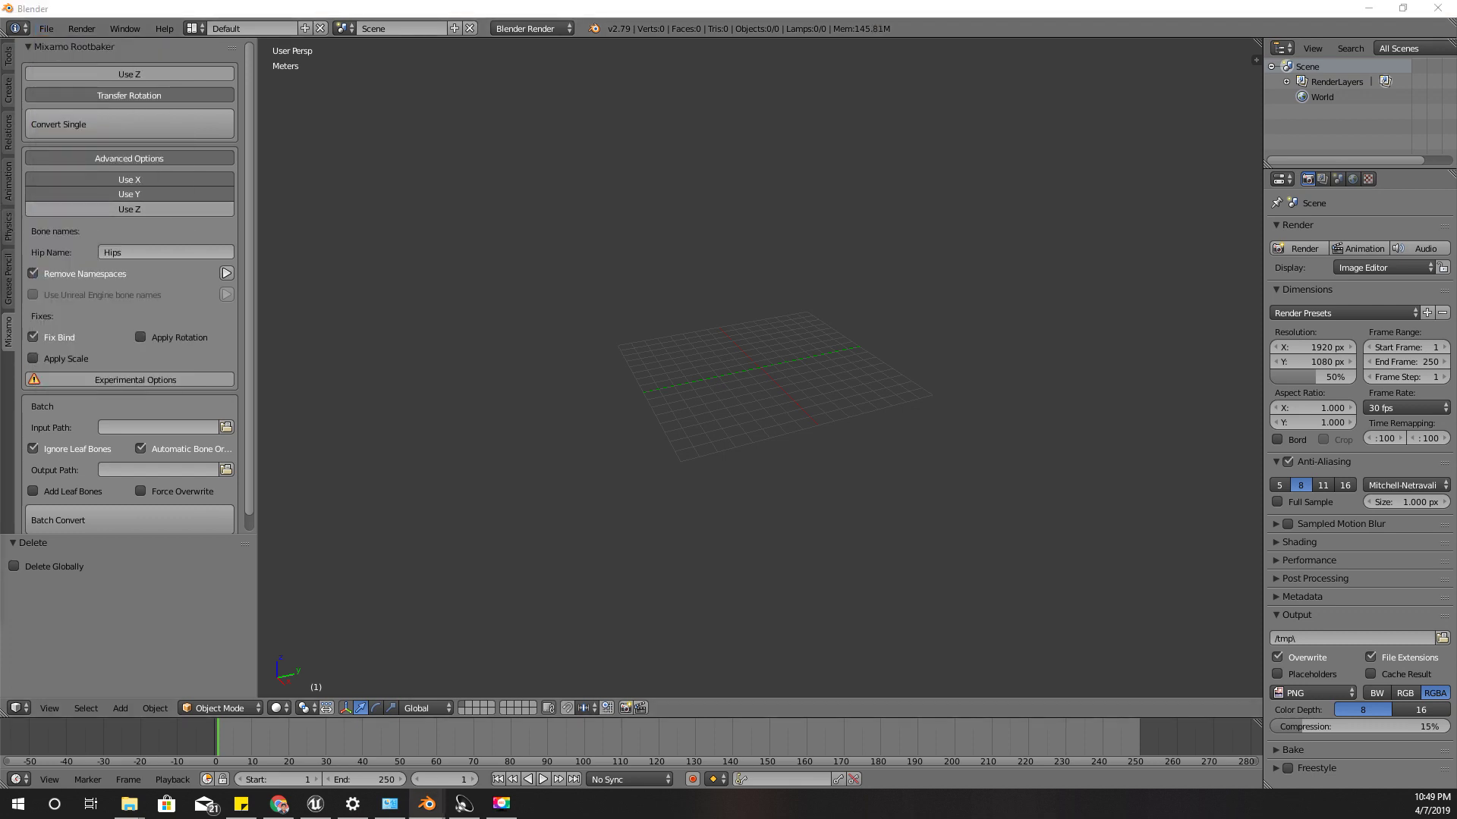
pyautogui.moveTo(908, 155); pyautogui.dragTo(875, 67)
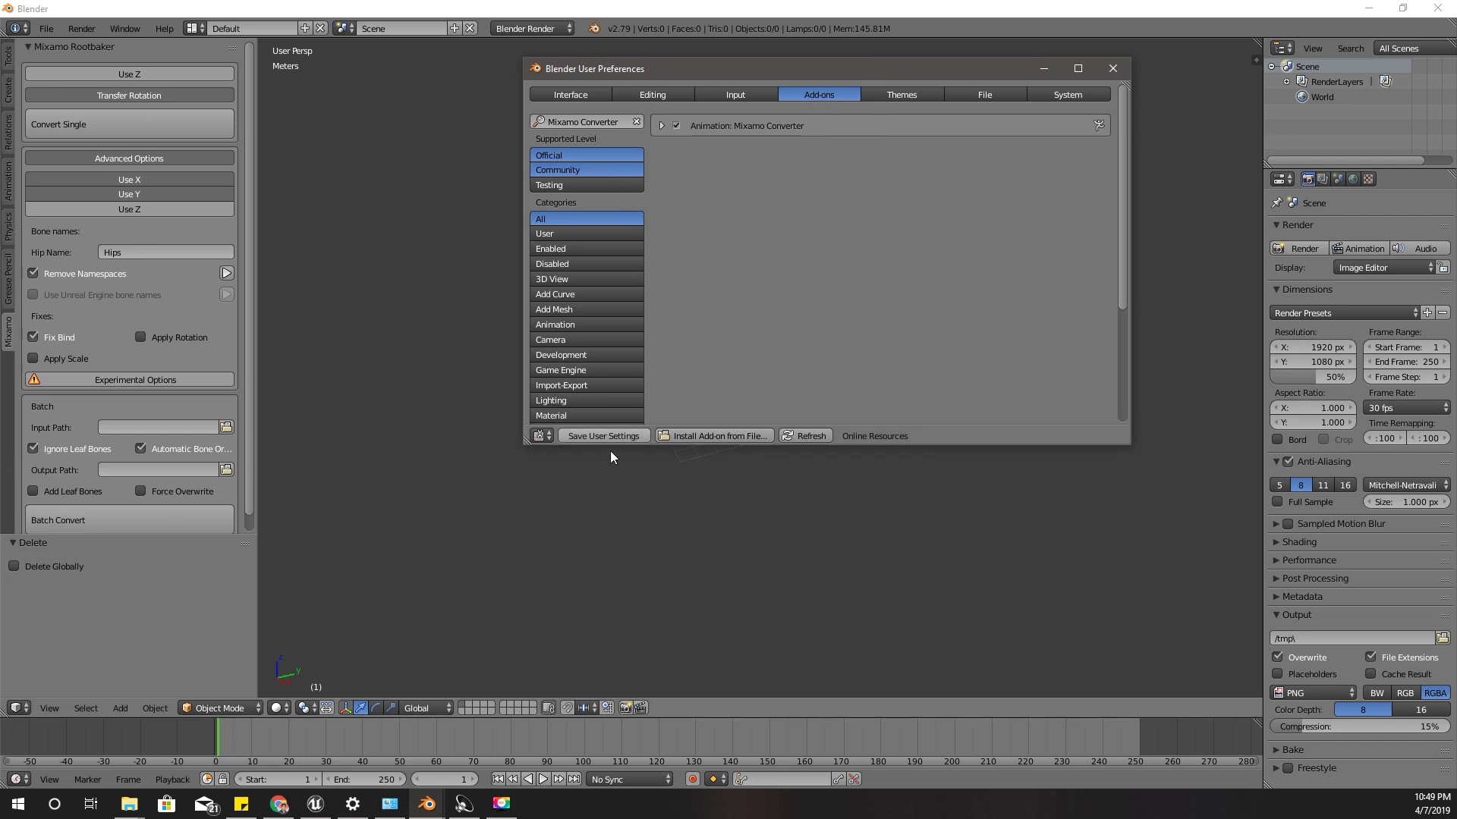
pyautogui.click(703, 436)
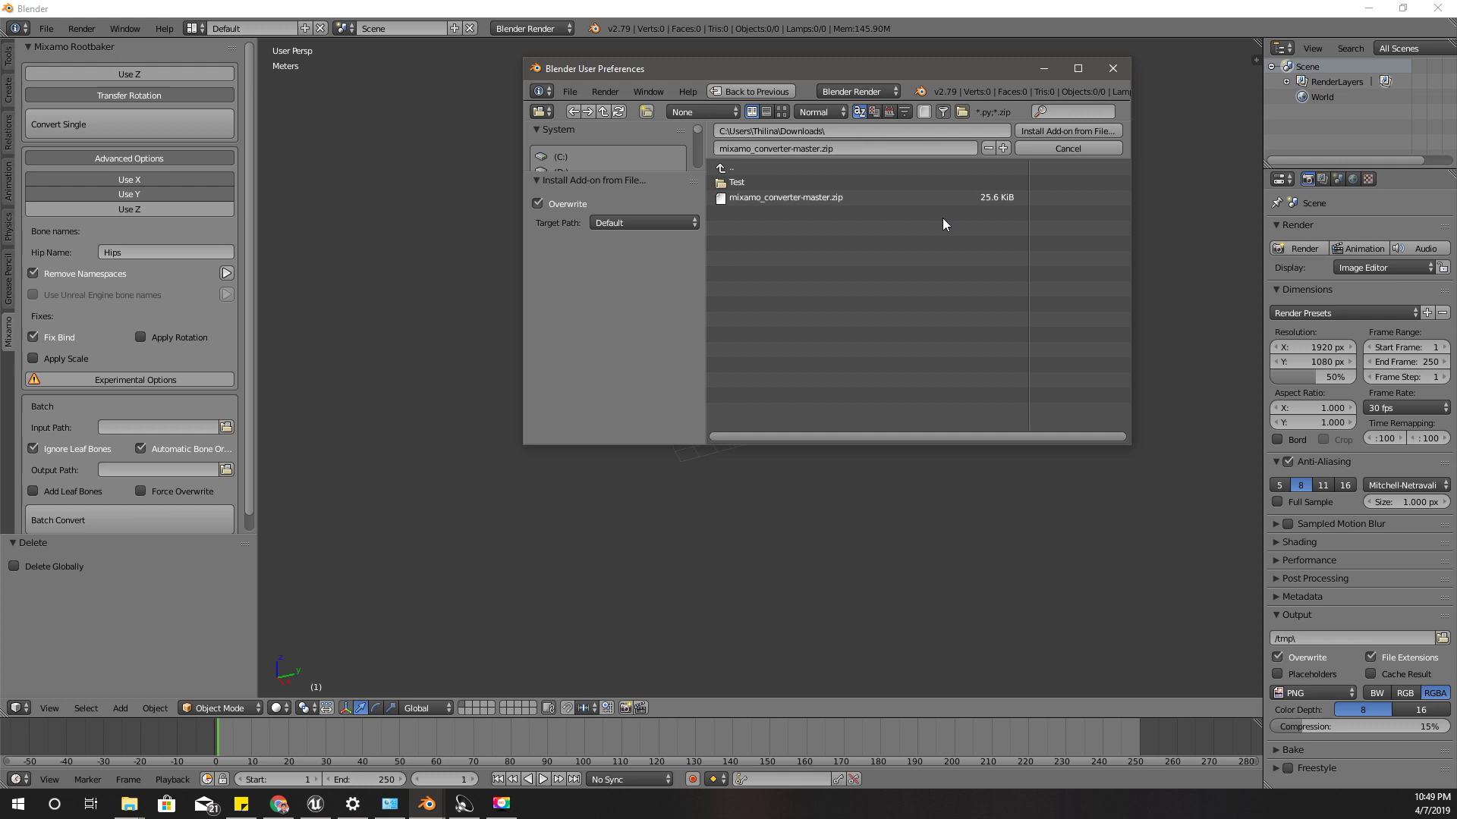
pyautogui.click(789, 199)
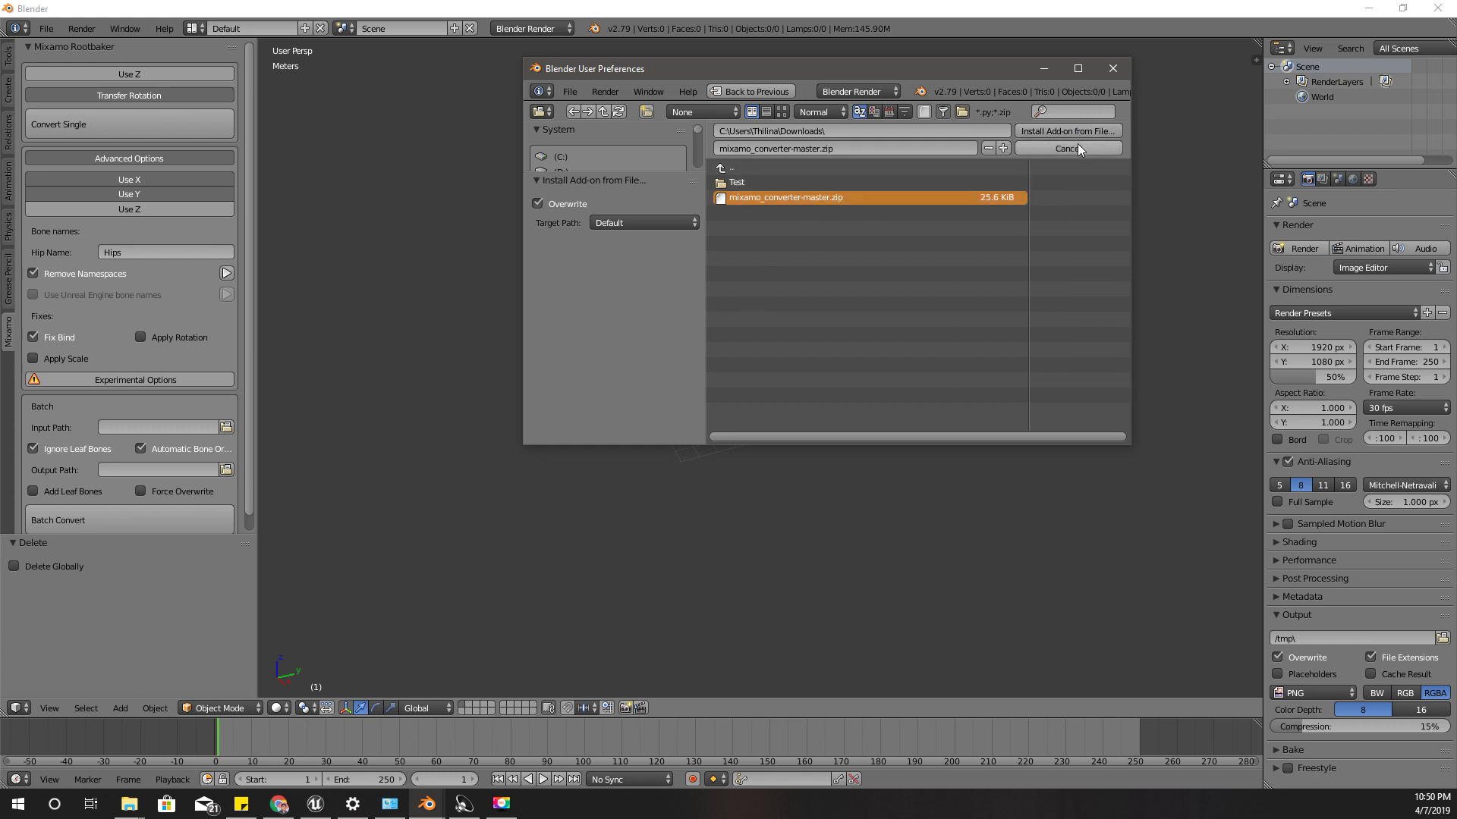
# Enable the Mixamo Converter add-on in User Preferences and close the preferences
pyautogui.click(1113, 69)
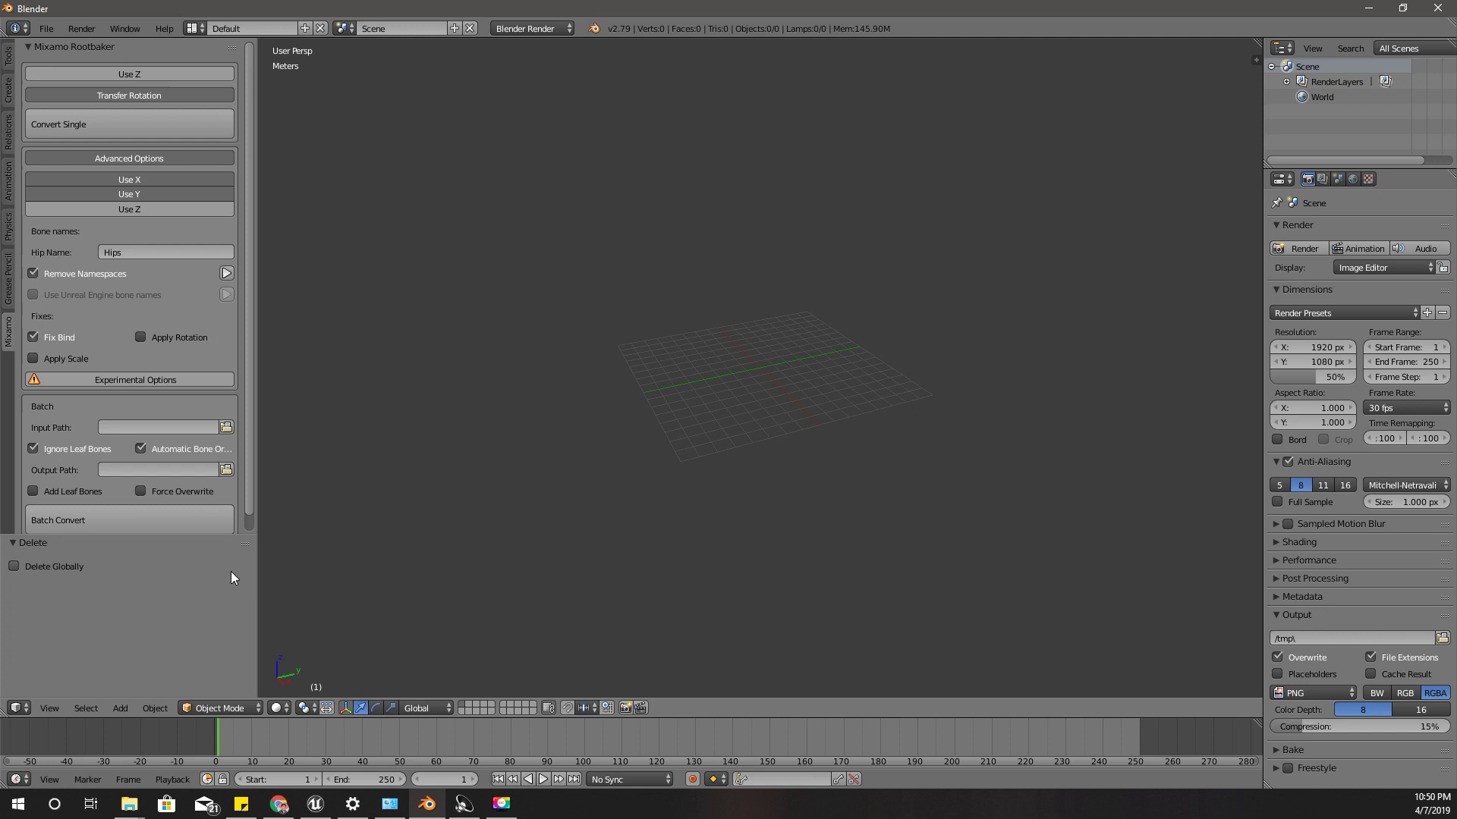
pyautogui.click(81, 29)
pyautogui.moveTo(47, 31)
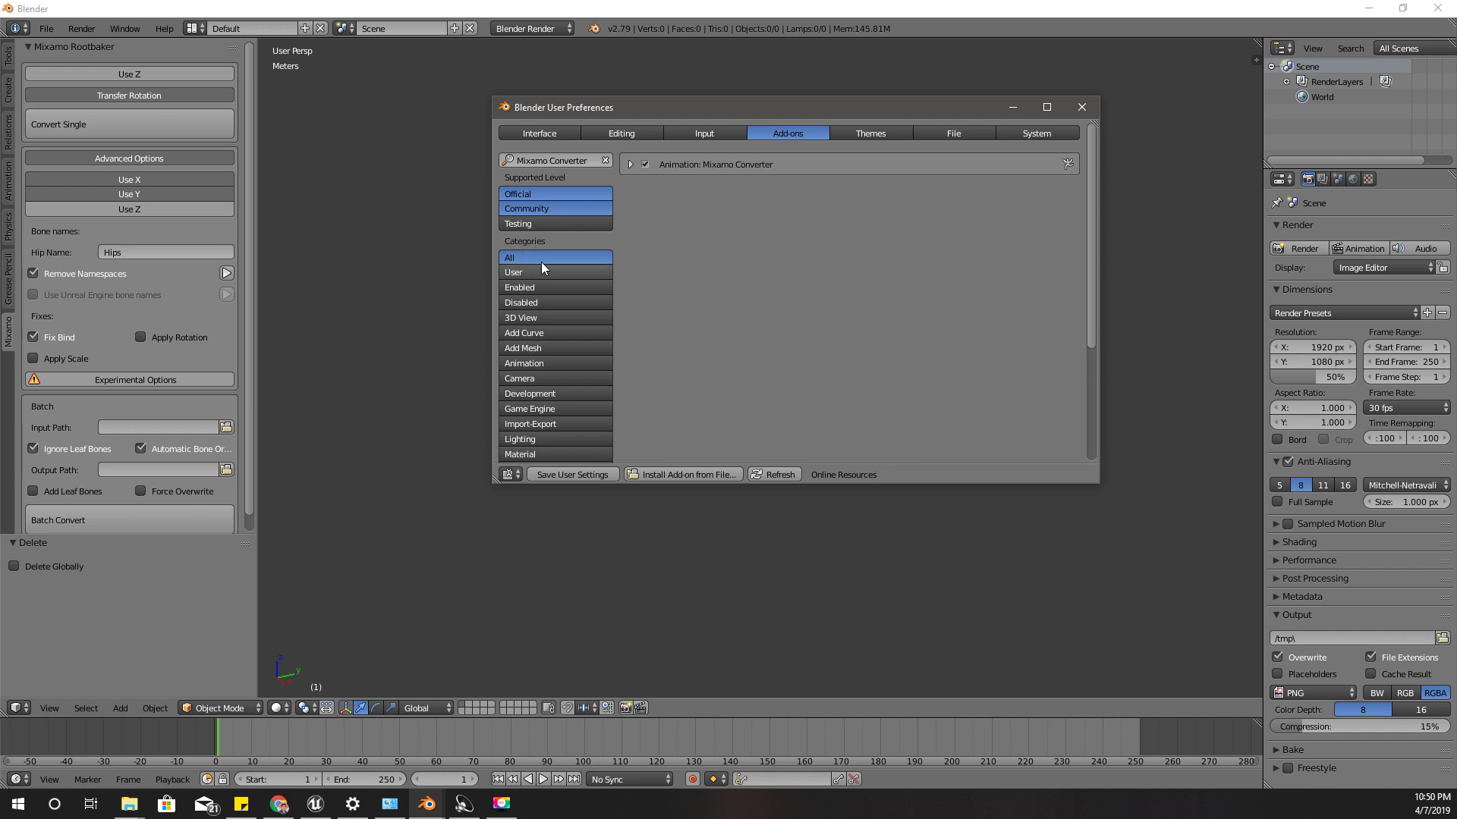
pyautogui.click(644, 165)
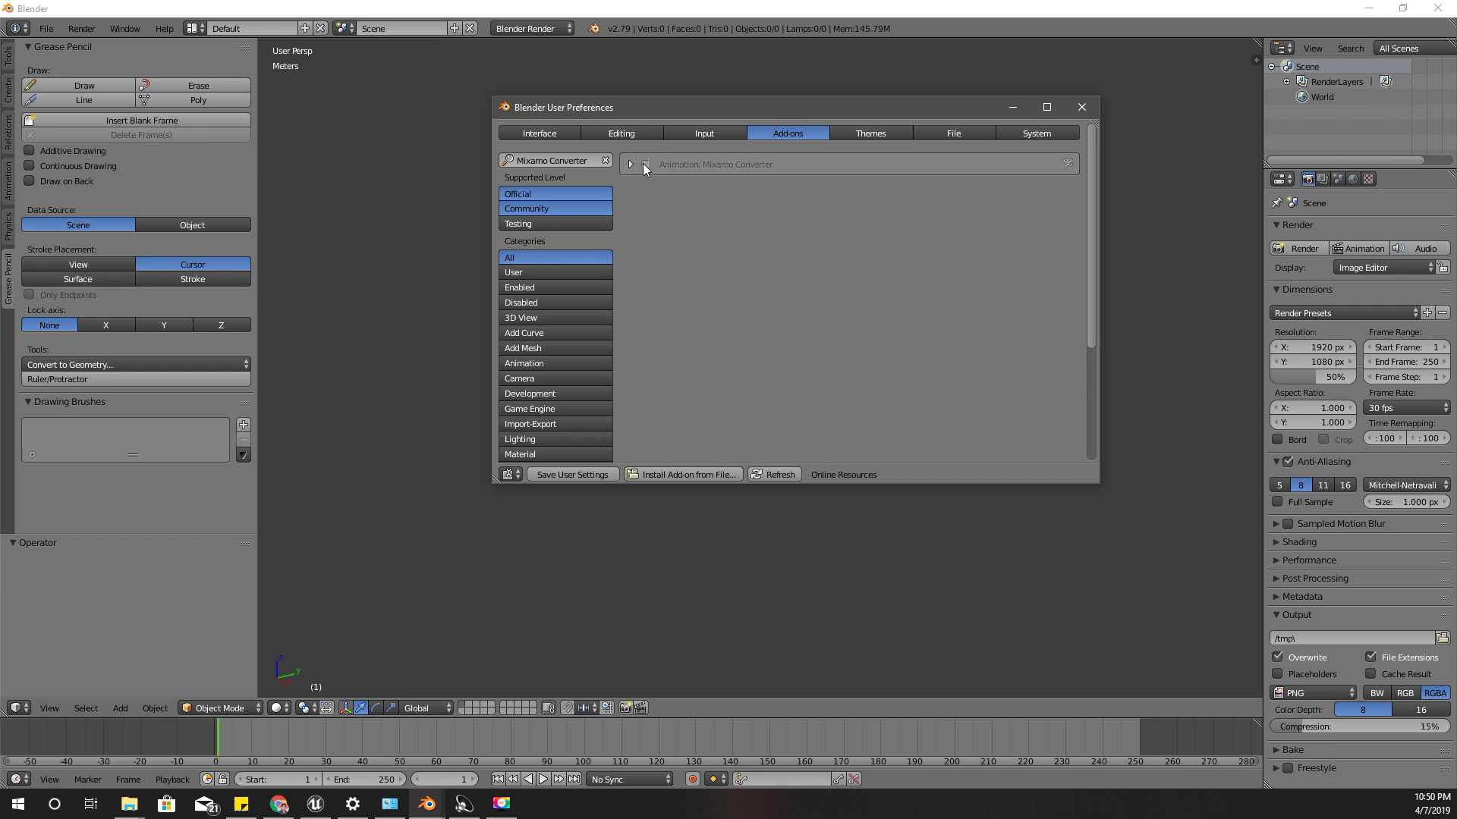
pyautogui.click(644, 165)
pyautogui.click(644, 164)
pyautogui.click(645, 164)
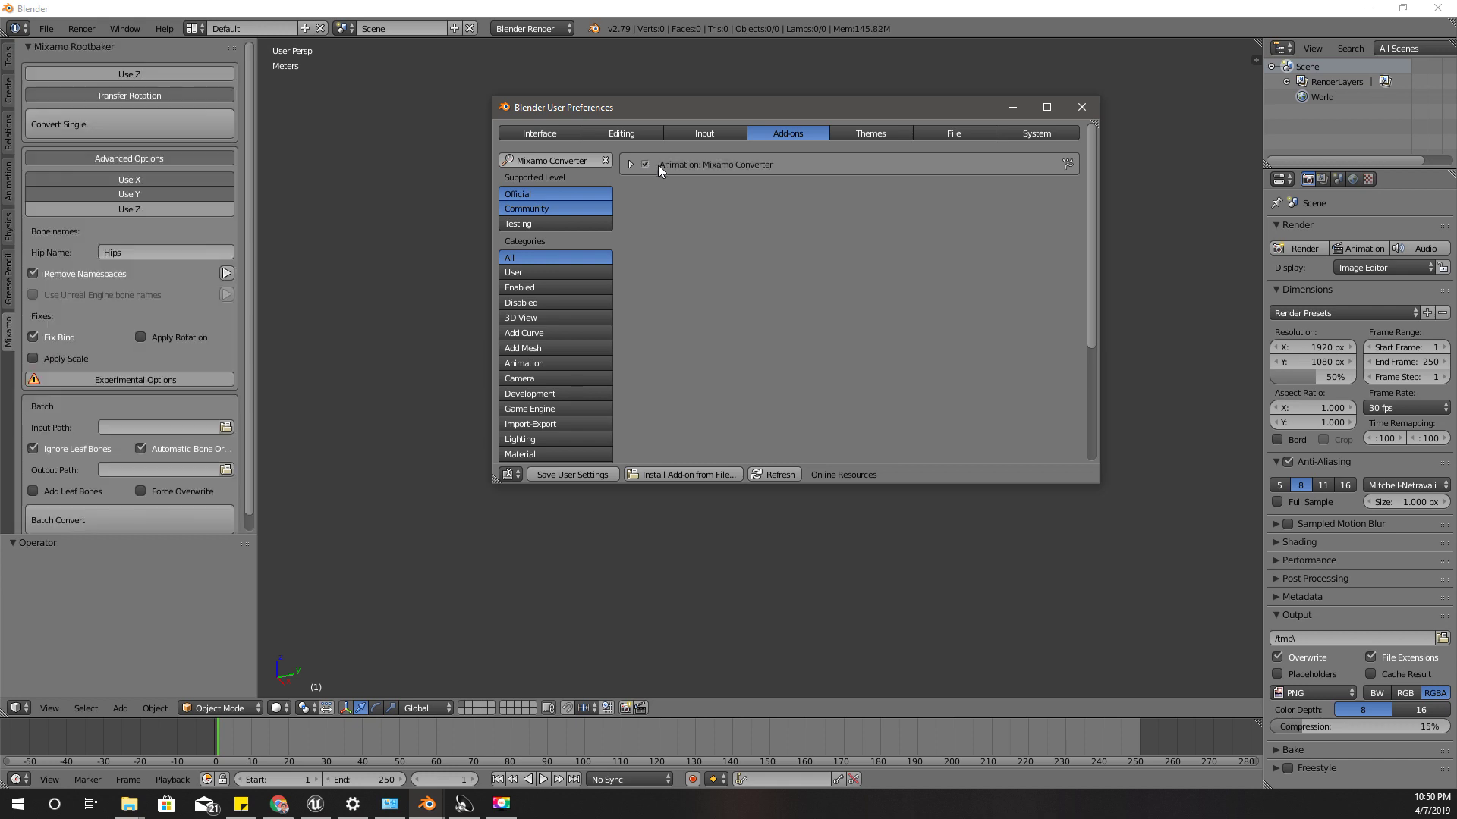
pyautogui.click(645, 165)
pyautogui.click(645, 165)
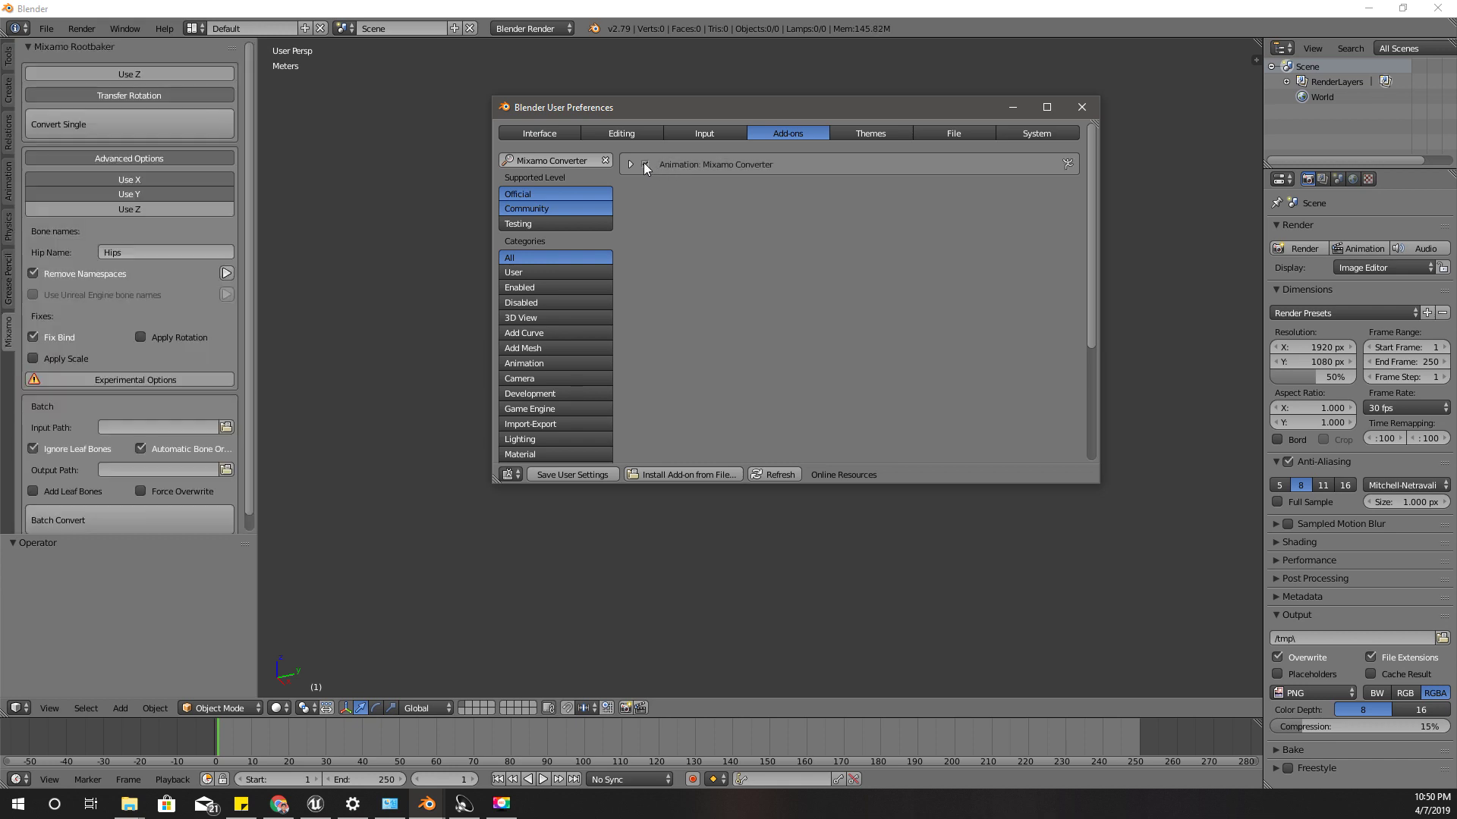
pyautogui.click(1082, 108)
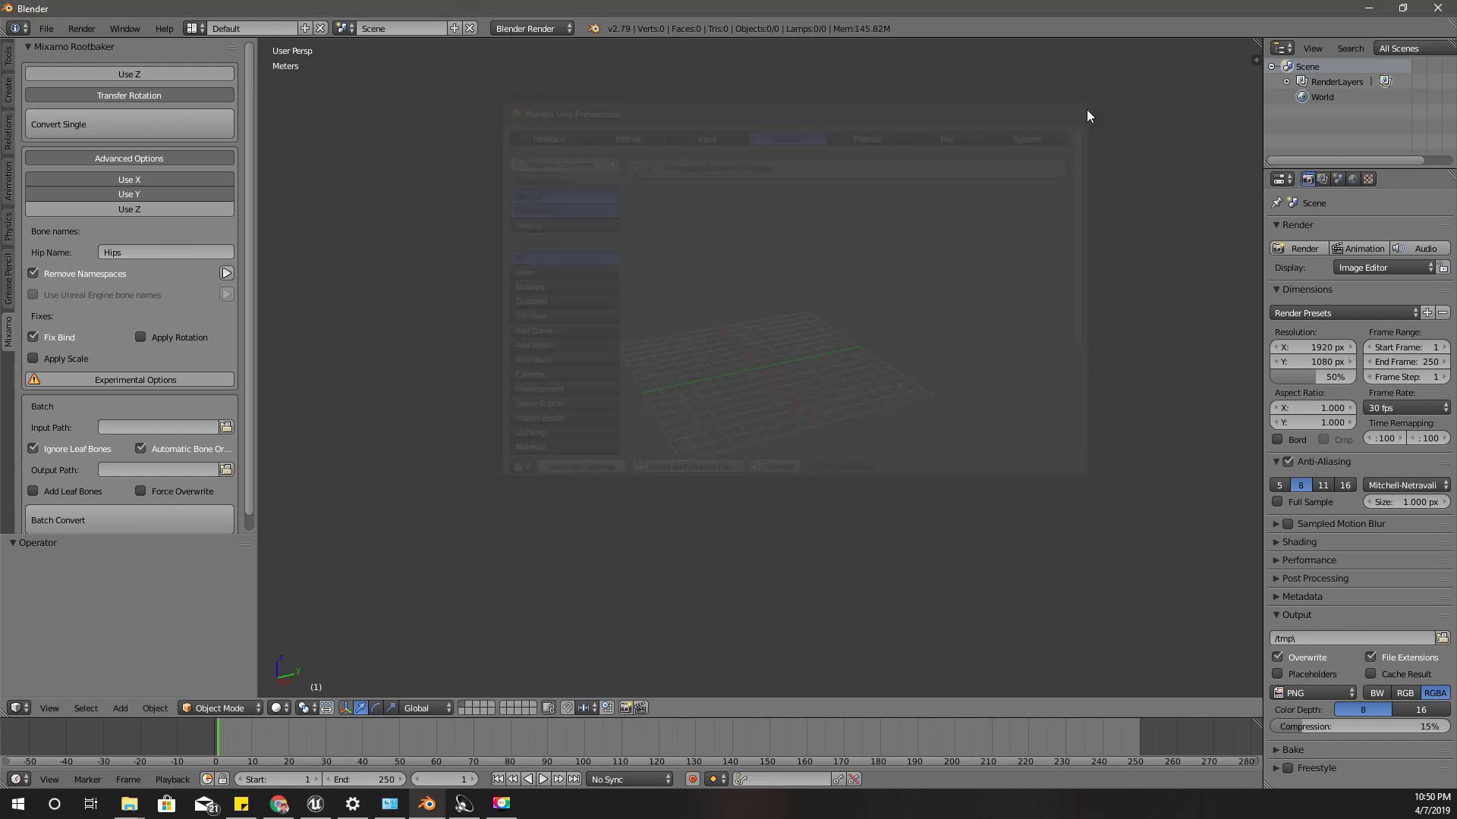
# Show the Mixamo Rootbaker toolshelf panel and scroll through its conversion and batch options
pyautogui.click(9, 281)
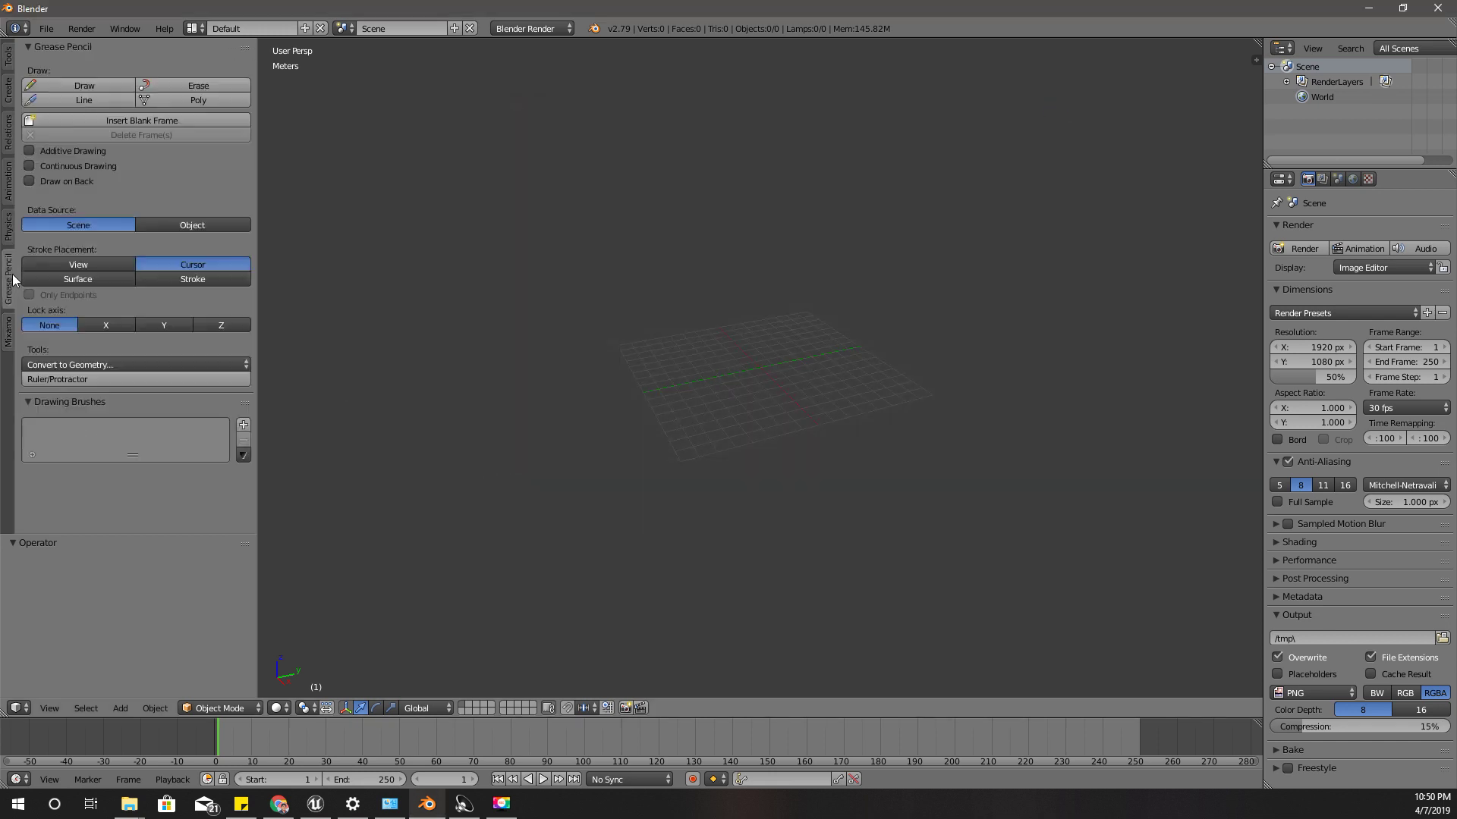
pyautogui.click(6, 330)
pyautogui.scroll(-6, 174, 321)
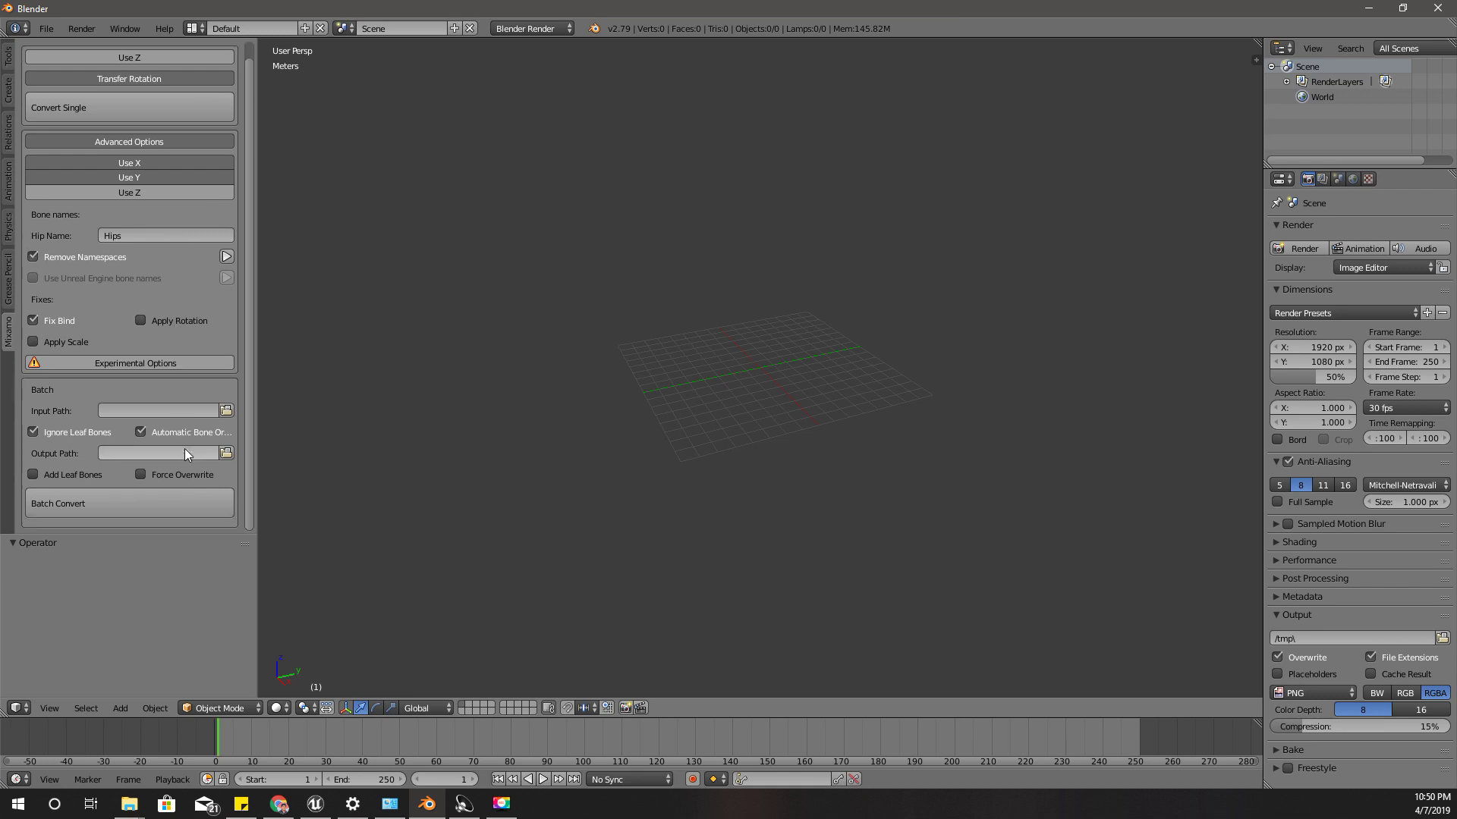
pyautogui.scroll(1, 186, 444)
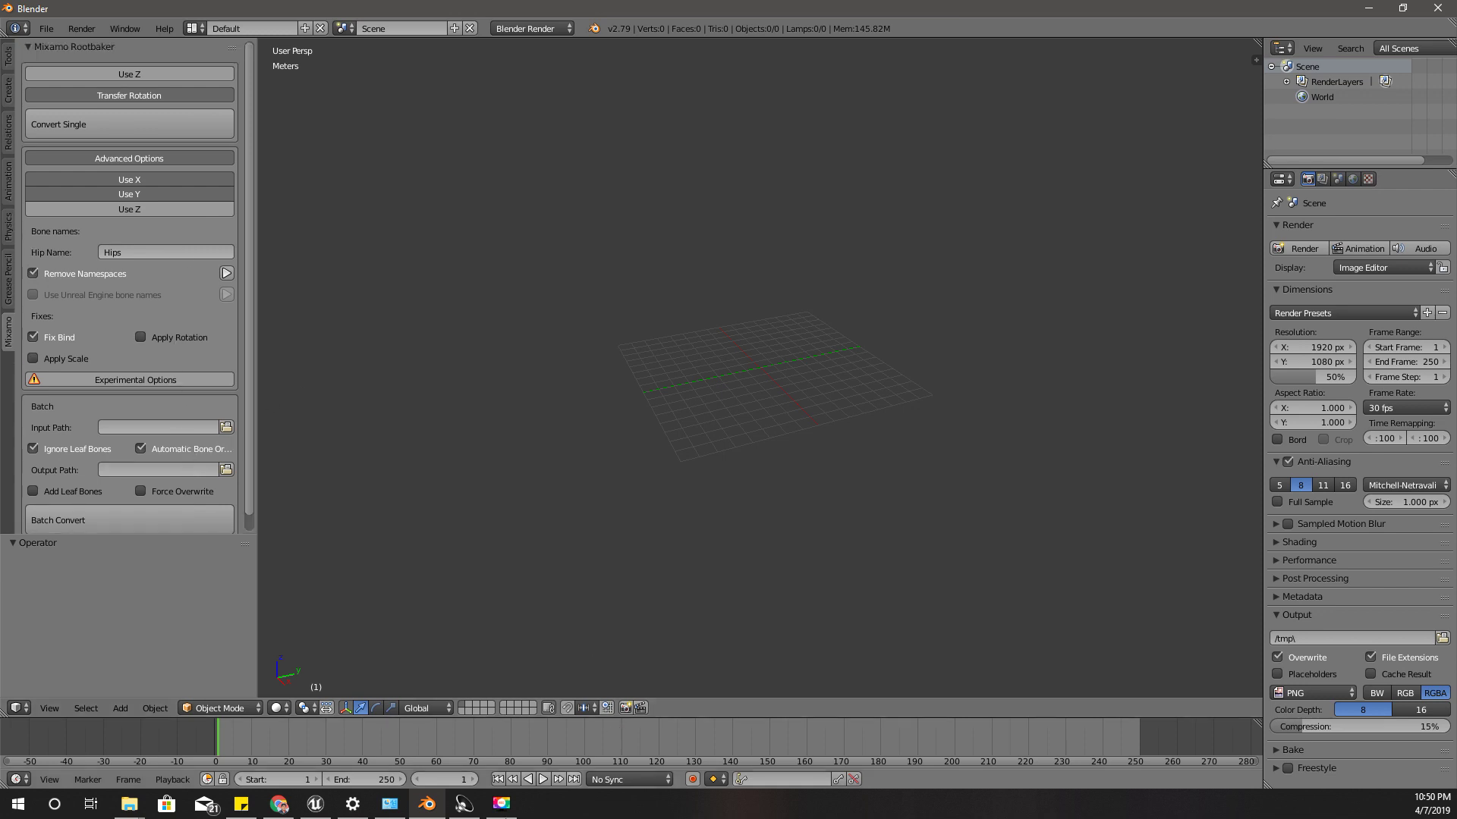
# In Mixamo Characters, clear the sword attack search and scroll down to Knight D Pelegrini
pyautogui.click(280, 803)
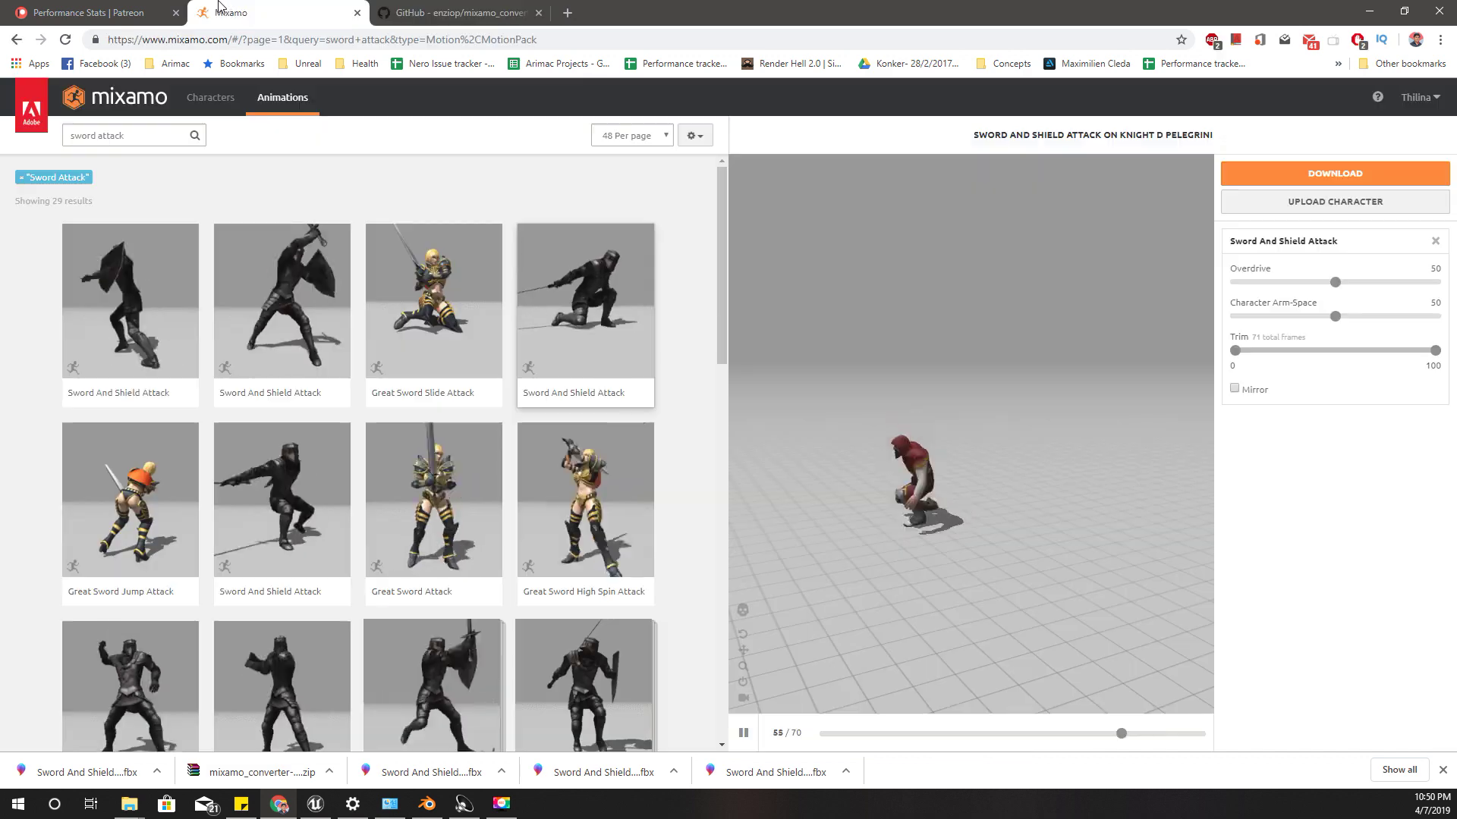
pyautogui.click(279, 11)
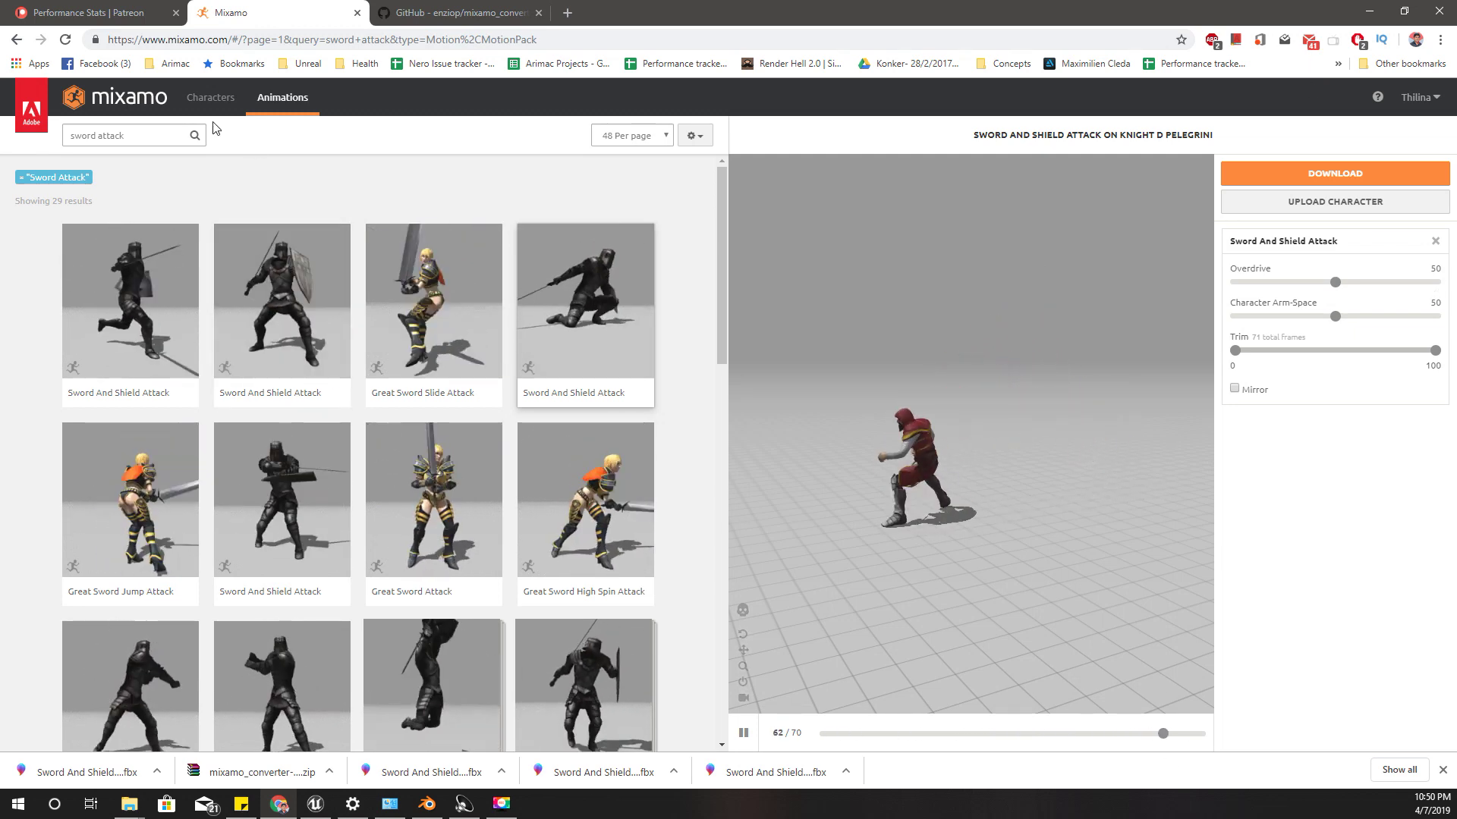
pyautogui.click(210, 97)
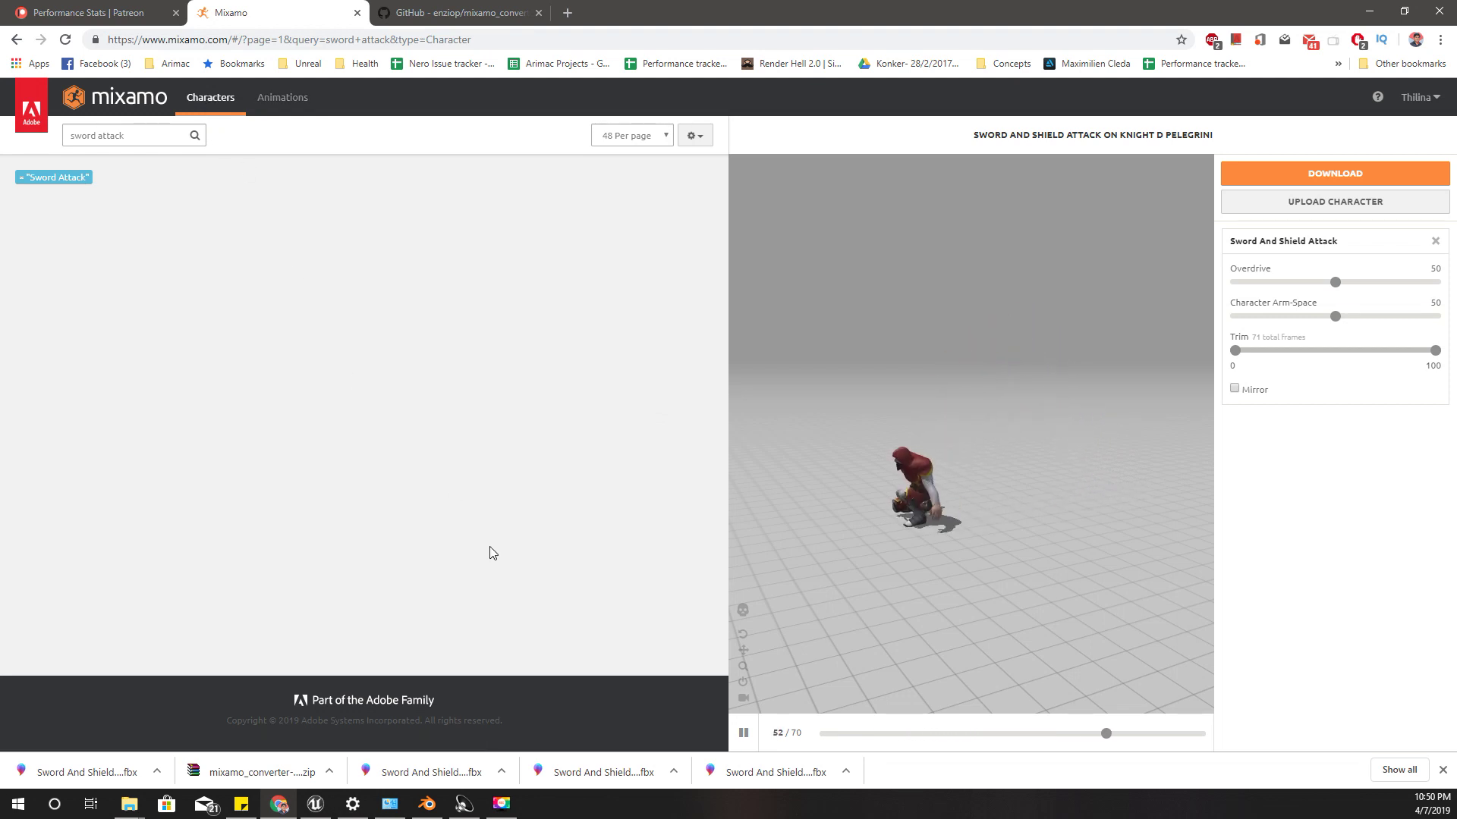
pyautogui.hotkey('ctrl', 'a')
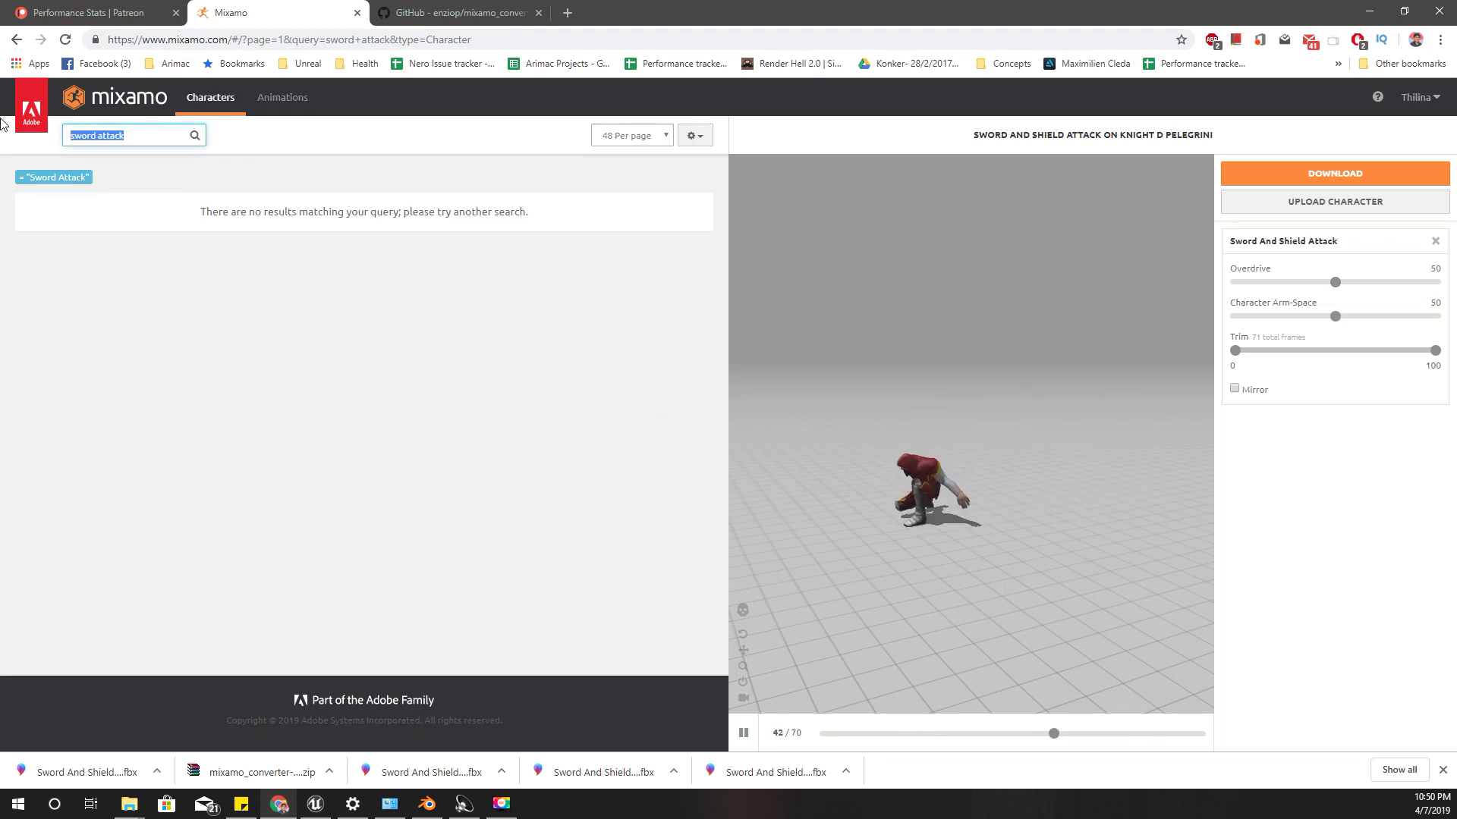
pyautogui.press('BackSpace')
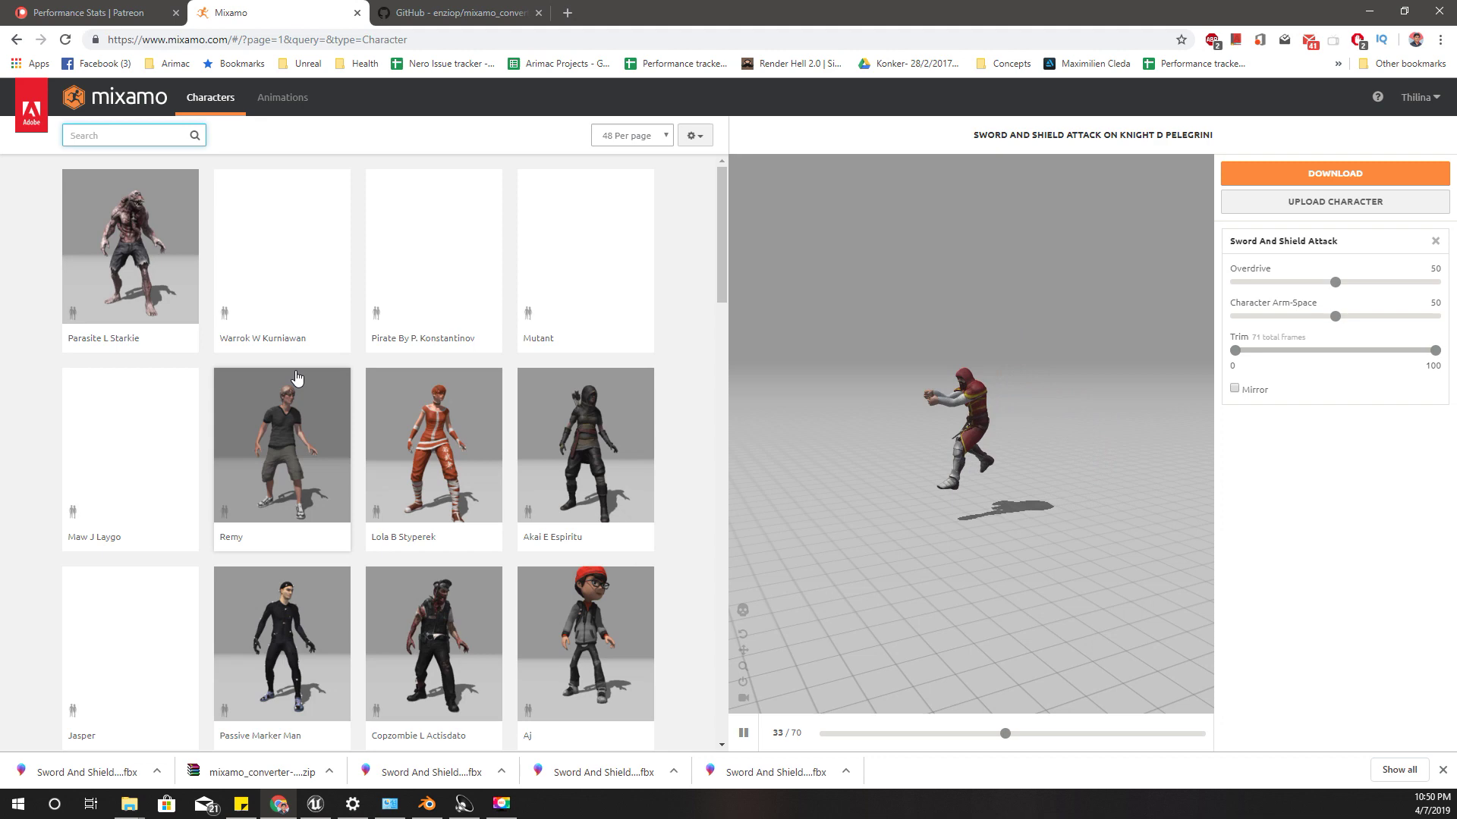
pyautogui.scroll(-15, 227, 390)
pyautogui.scroll(-10, 205, 398)
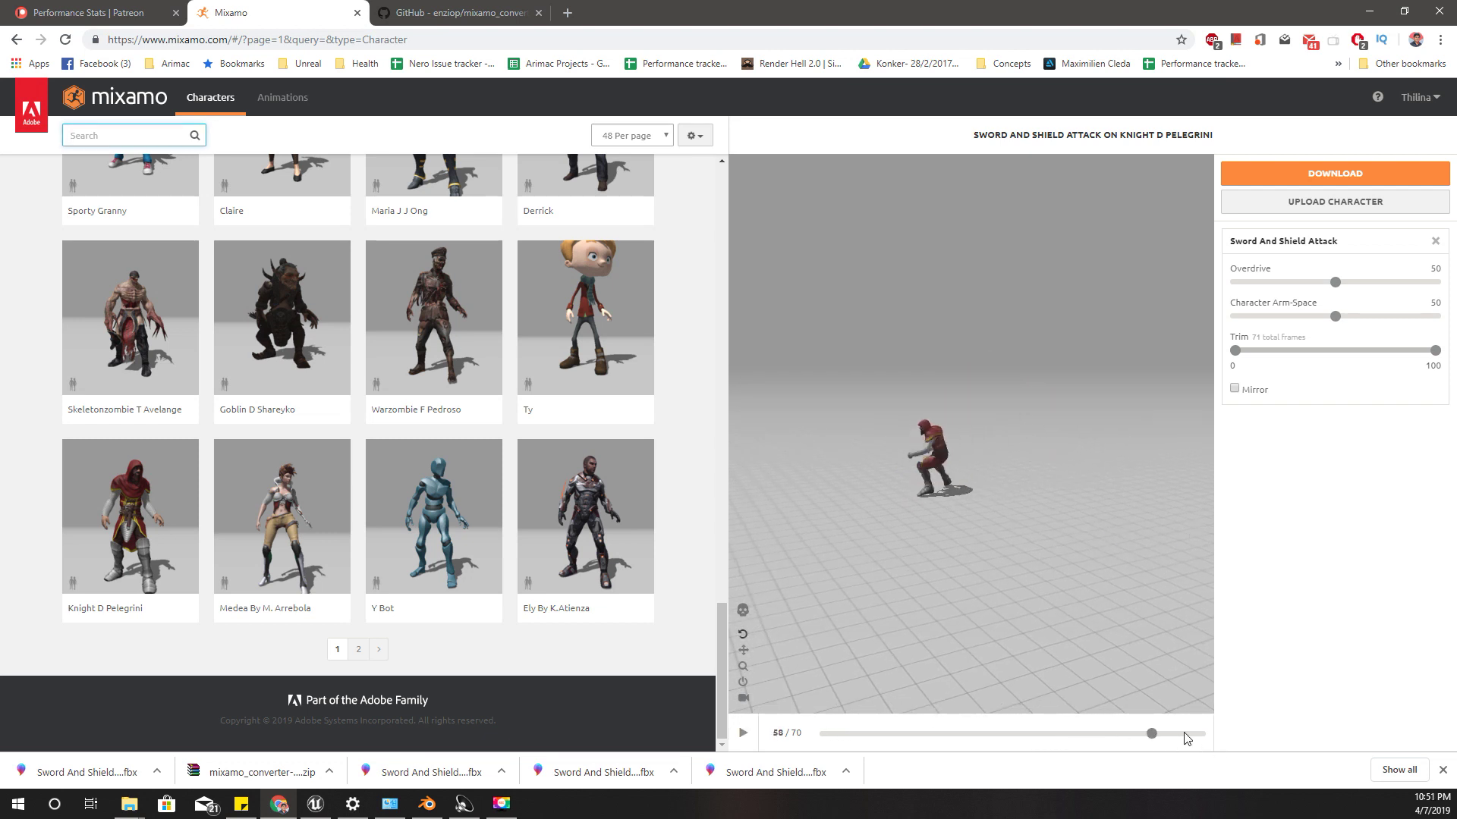
# Scrub the preview, then open the folder holding Sword And Shield Attack.fbx
pyautogui.moveTo(1026, 733); pyautogui.dragTo(1180, 746)
pyautogui.click(839, 741)
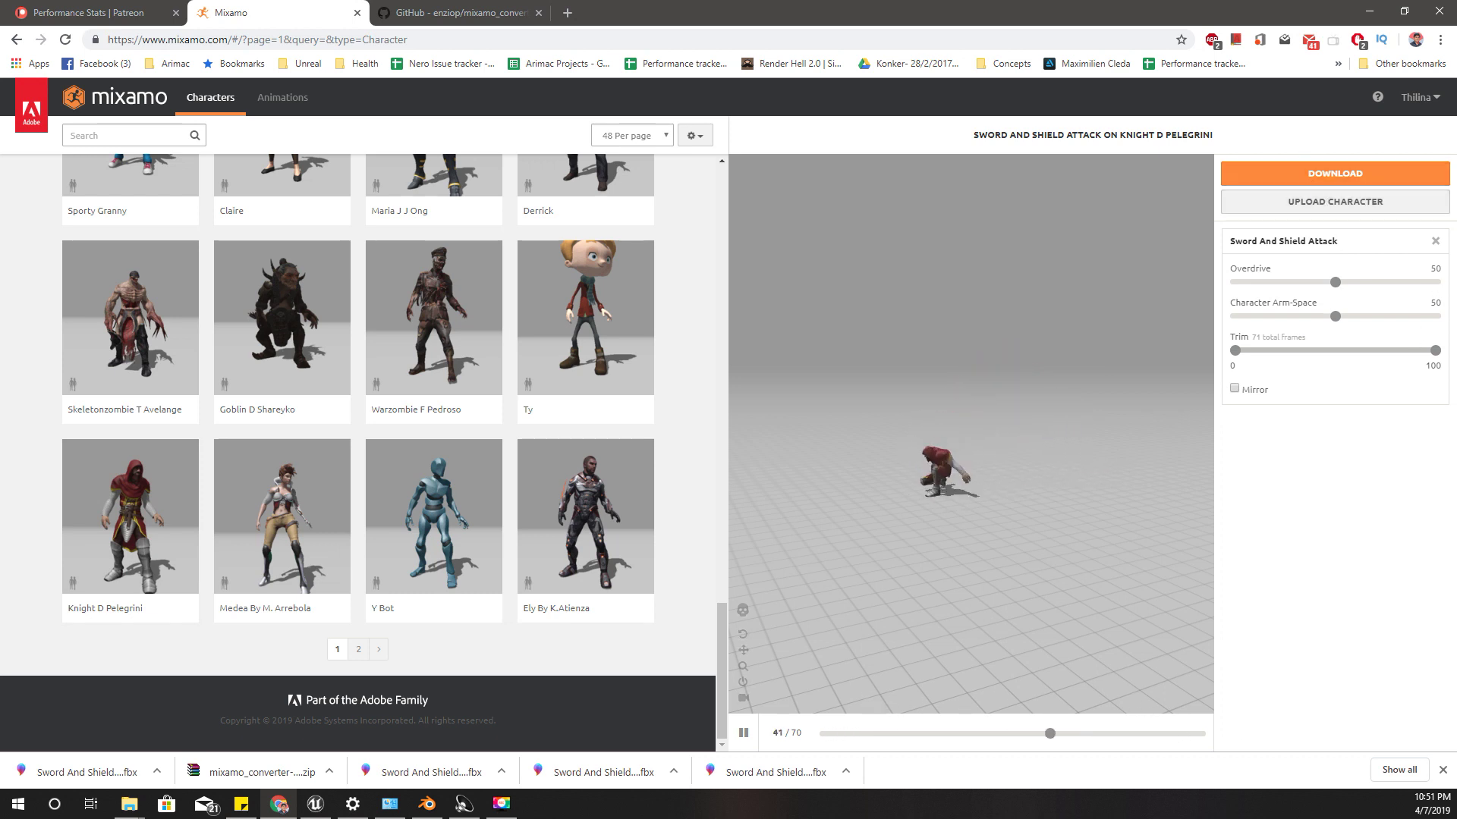
pyautogui.click(70, 773)
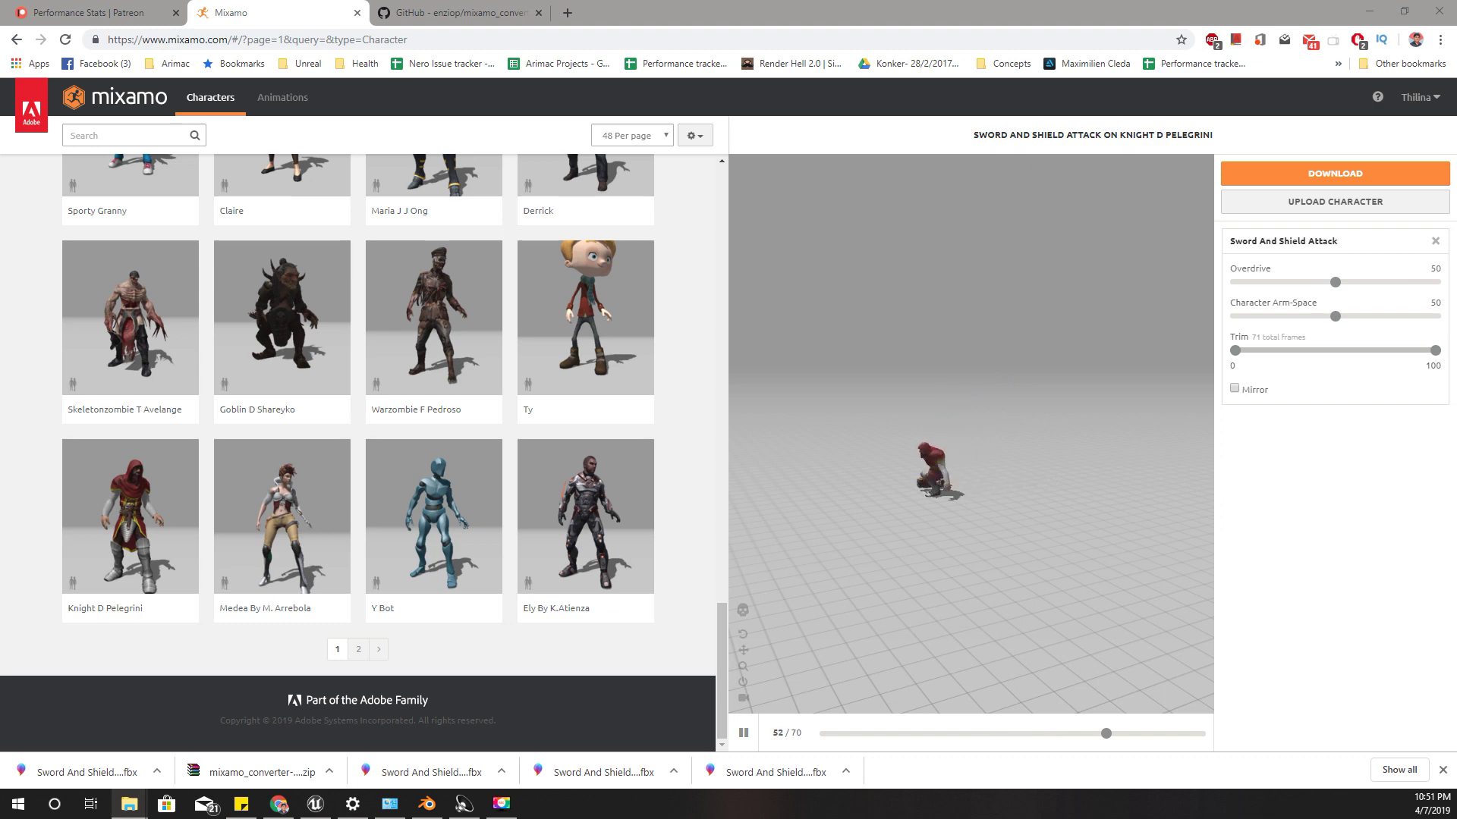
pyautogui.moveTo(742, 7); pyautogui.dragTo(582, 337)
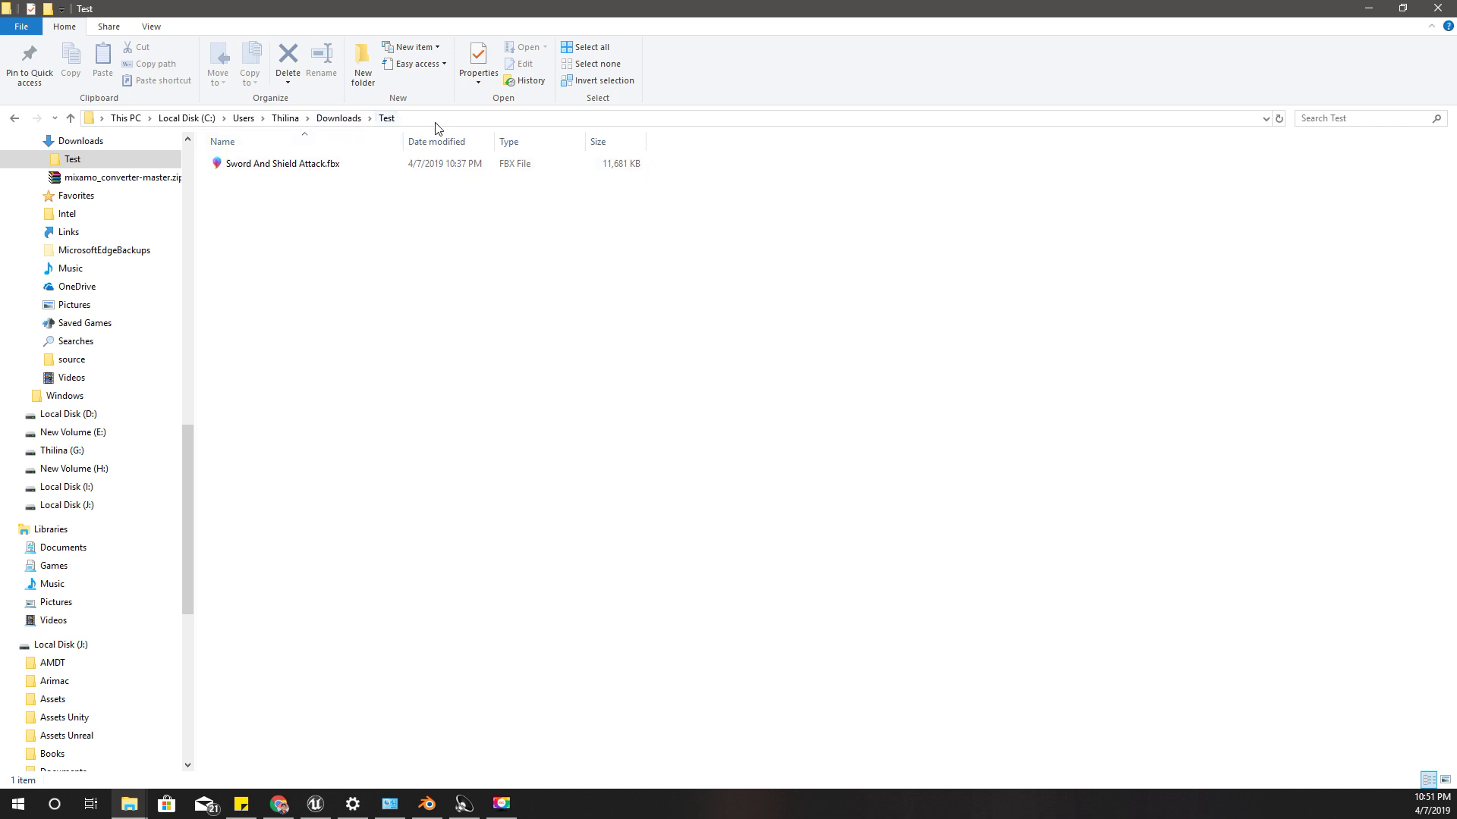
# Create a new folder named 'Converted' in the Test folder
pyautogui.click(322, 166)
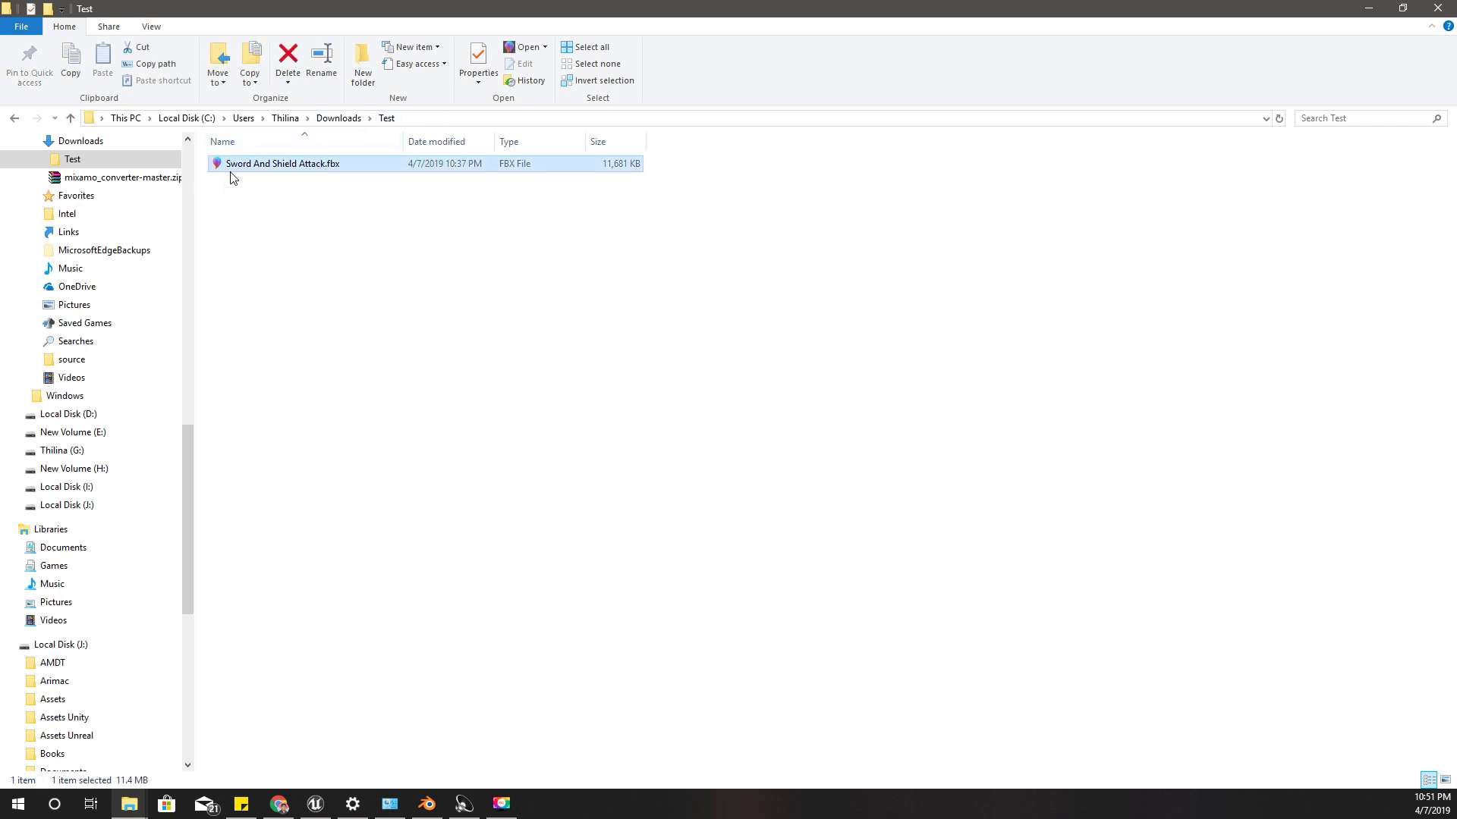
pyautogui.click(335, 230)
pyautogui.click(364, 64)
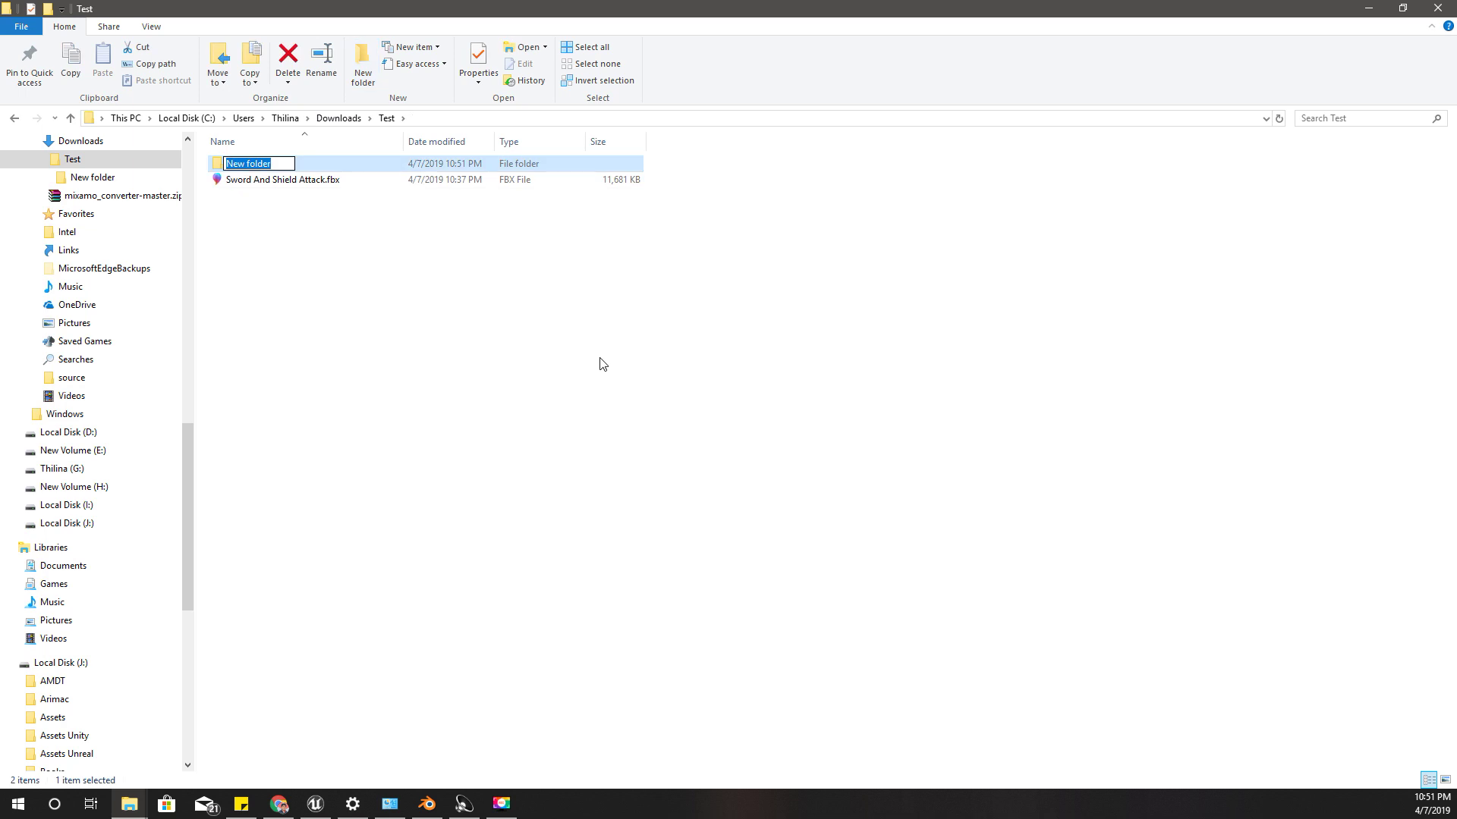
pyautogui.write('Converted')
pyautogui.press('Return')
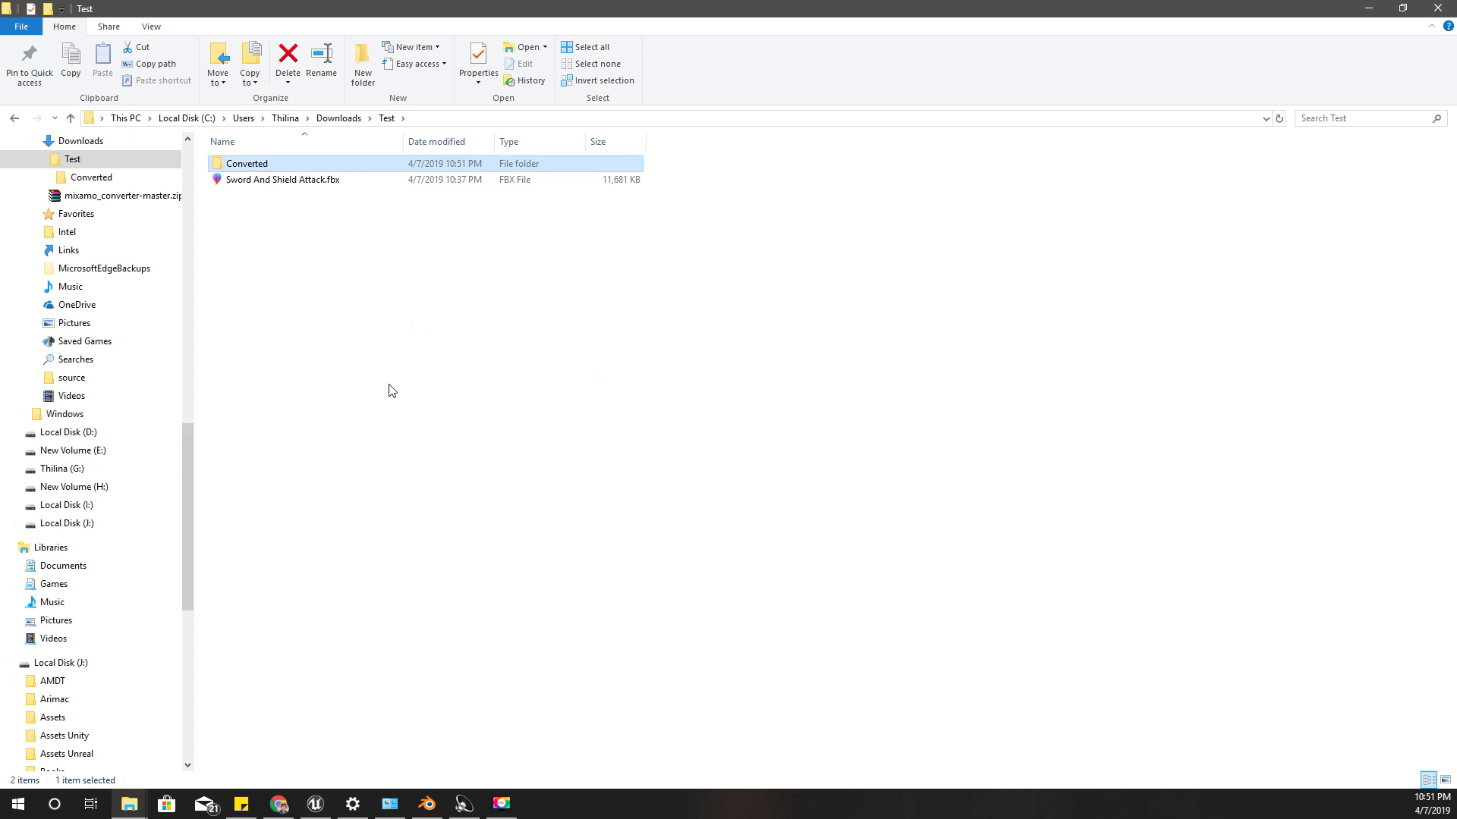
pyautogui.click(426, 803)
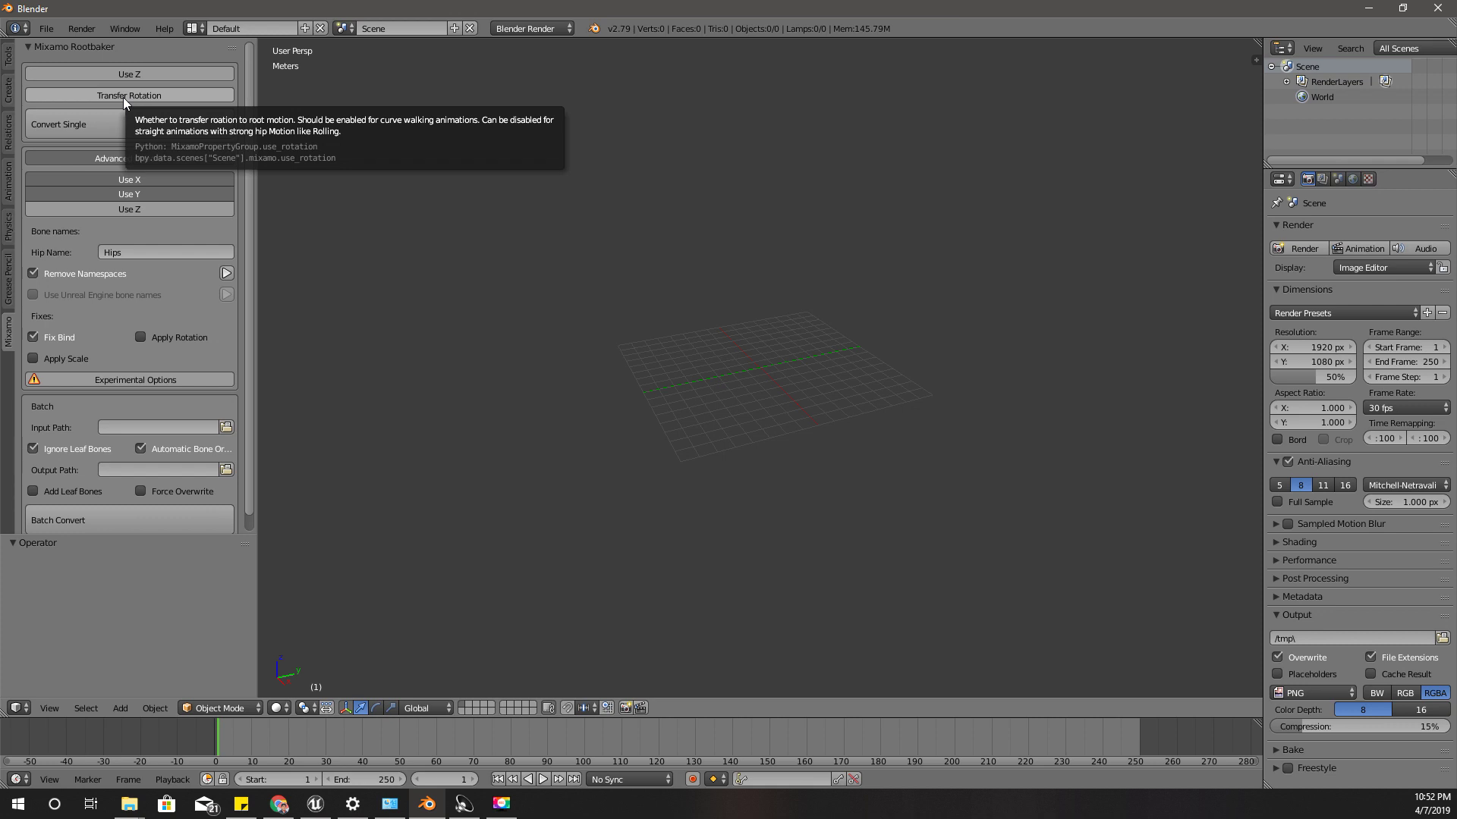
pyautogui.click(119, 158)
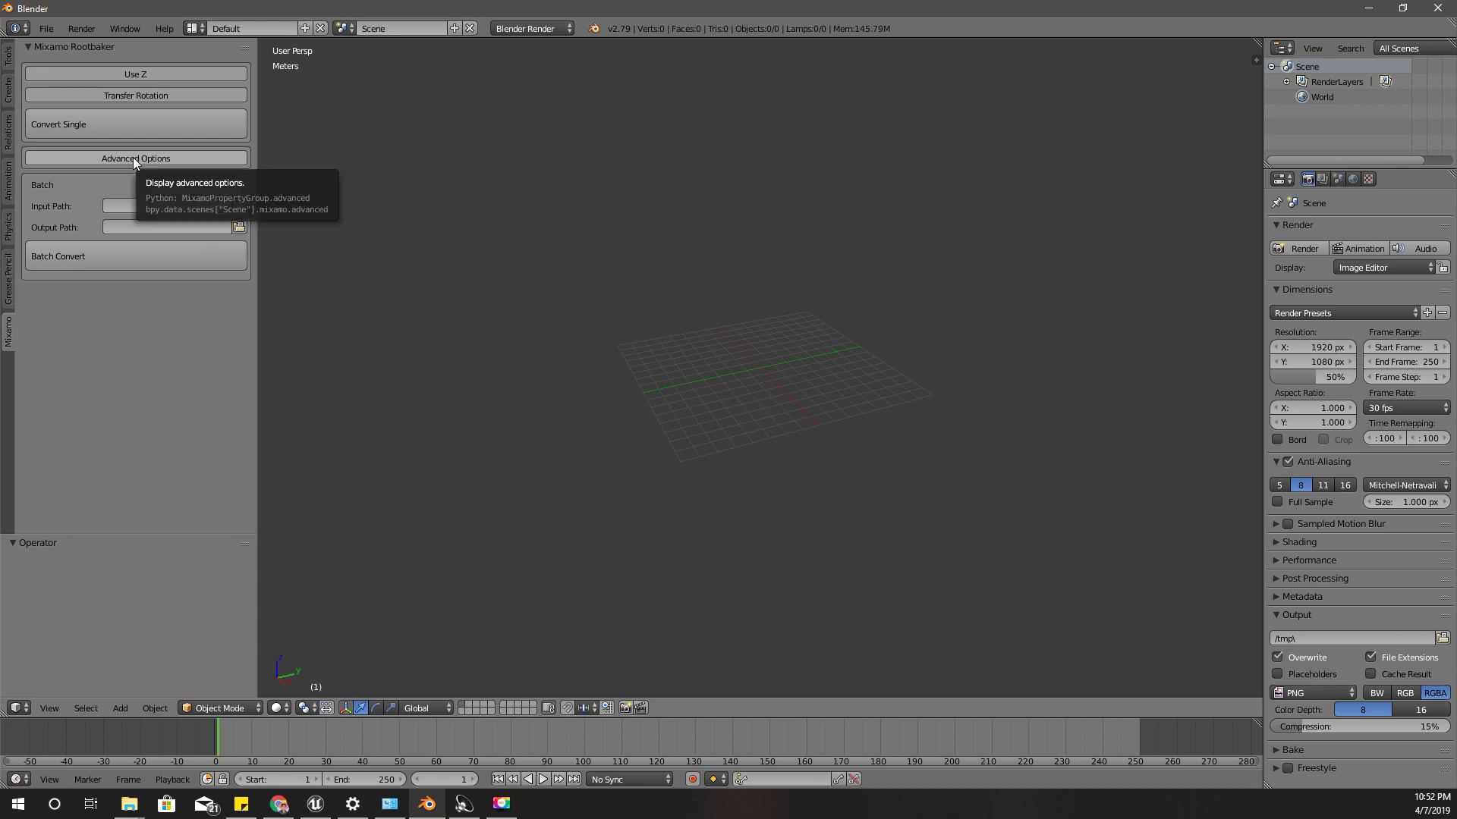
pyautogui.click(133, 158)
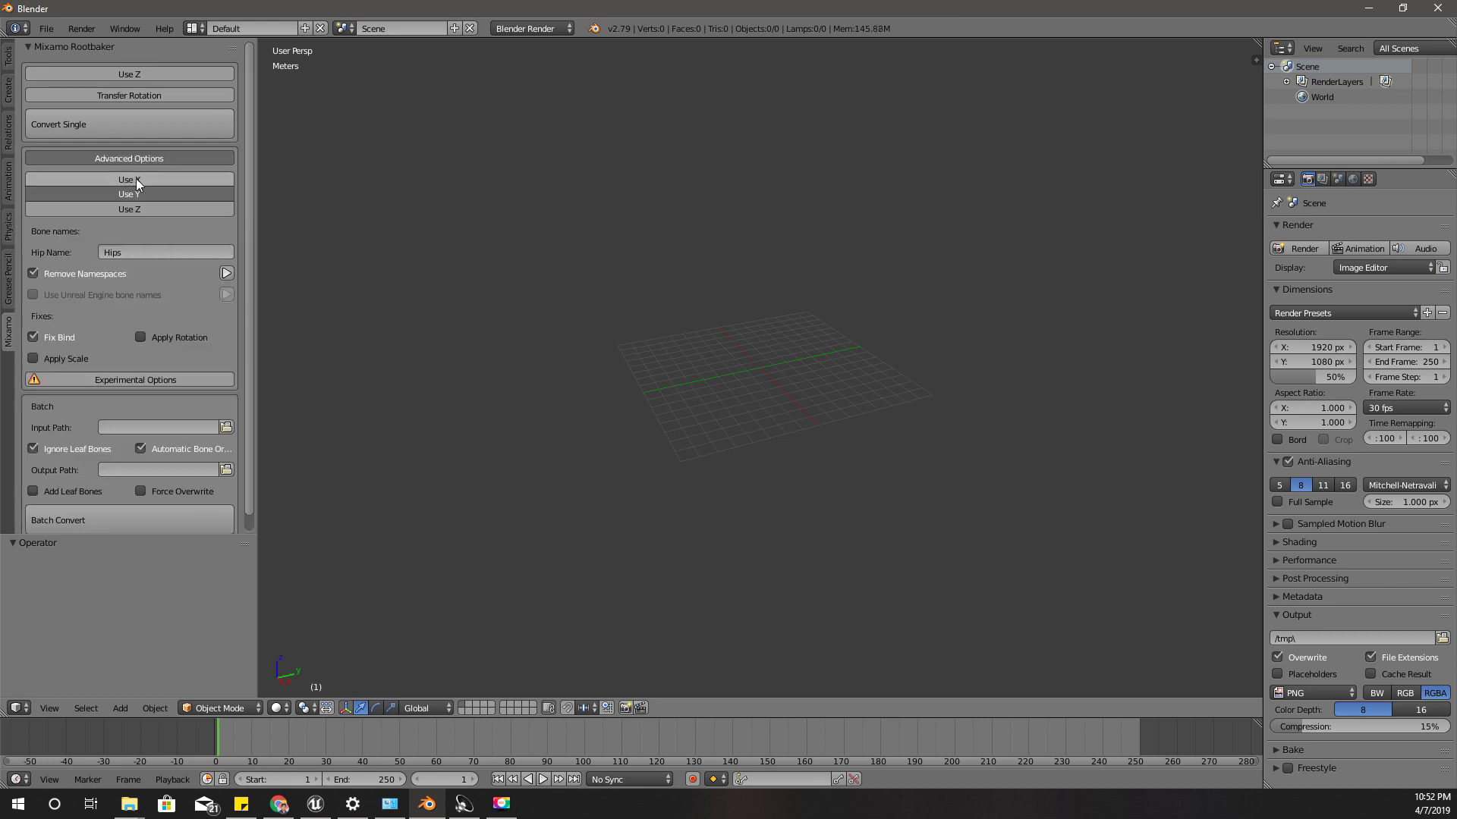
pyautogui.click(135, 179)
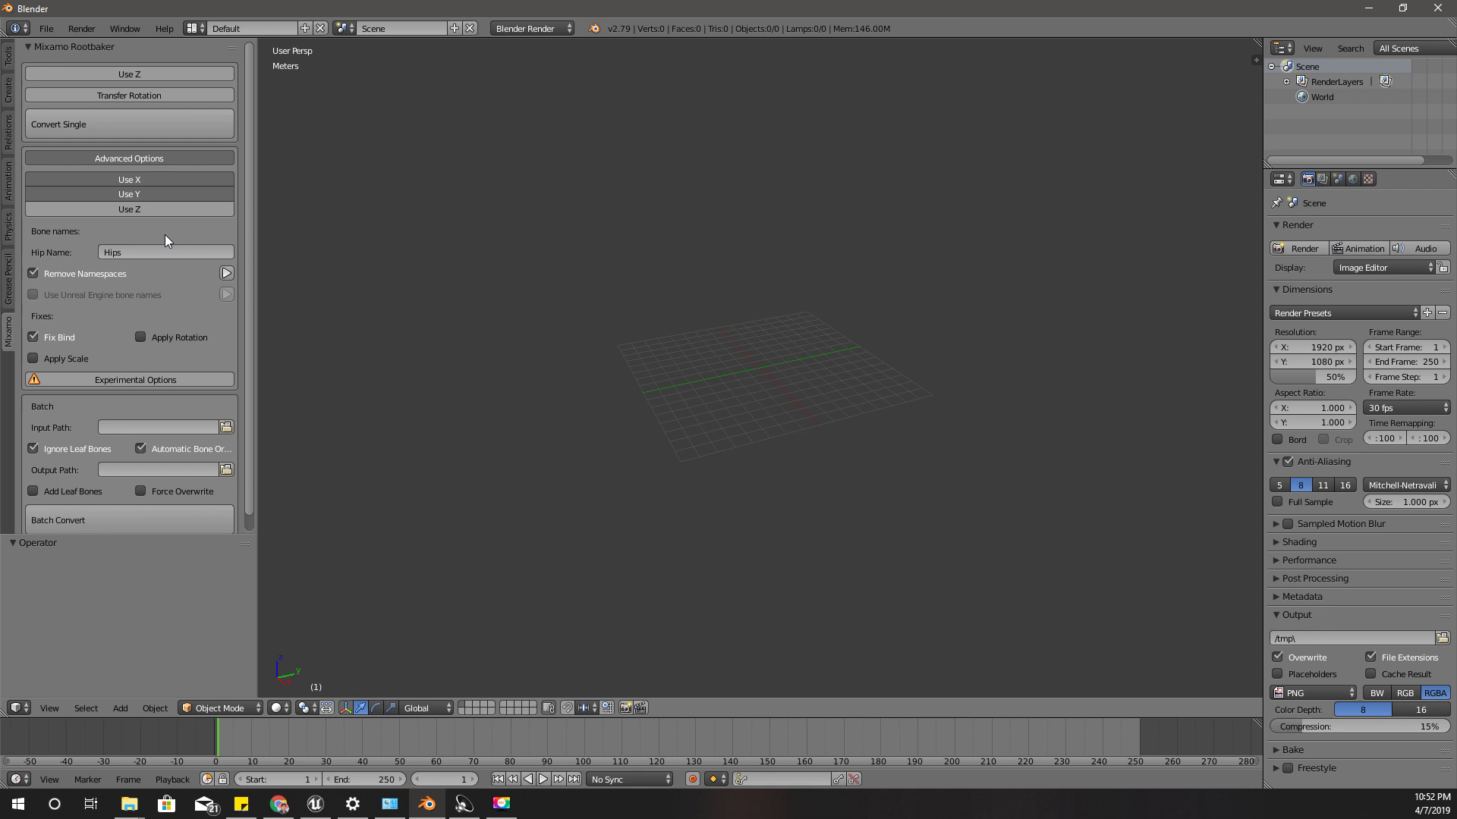
pyautogui.click(32, 272)
pyautogui.click(32, 273)
pyautogui.click(161, 252)
pyautogui.click(34, 282)
pyautogui.click(34, 273)
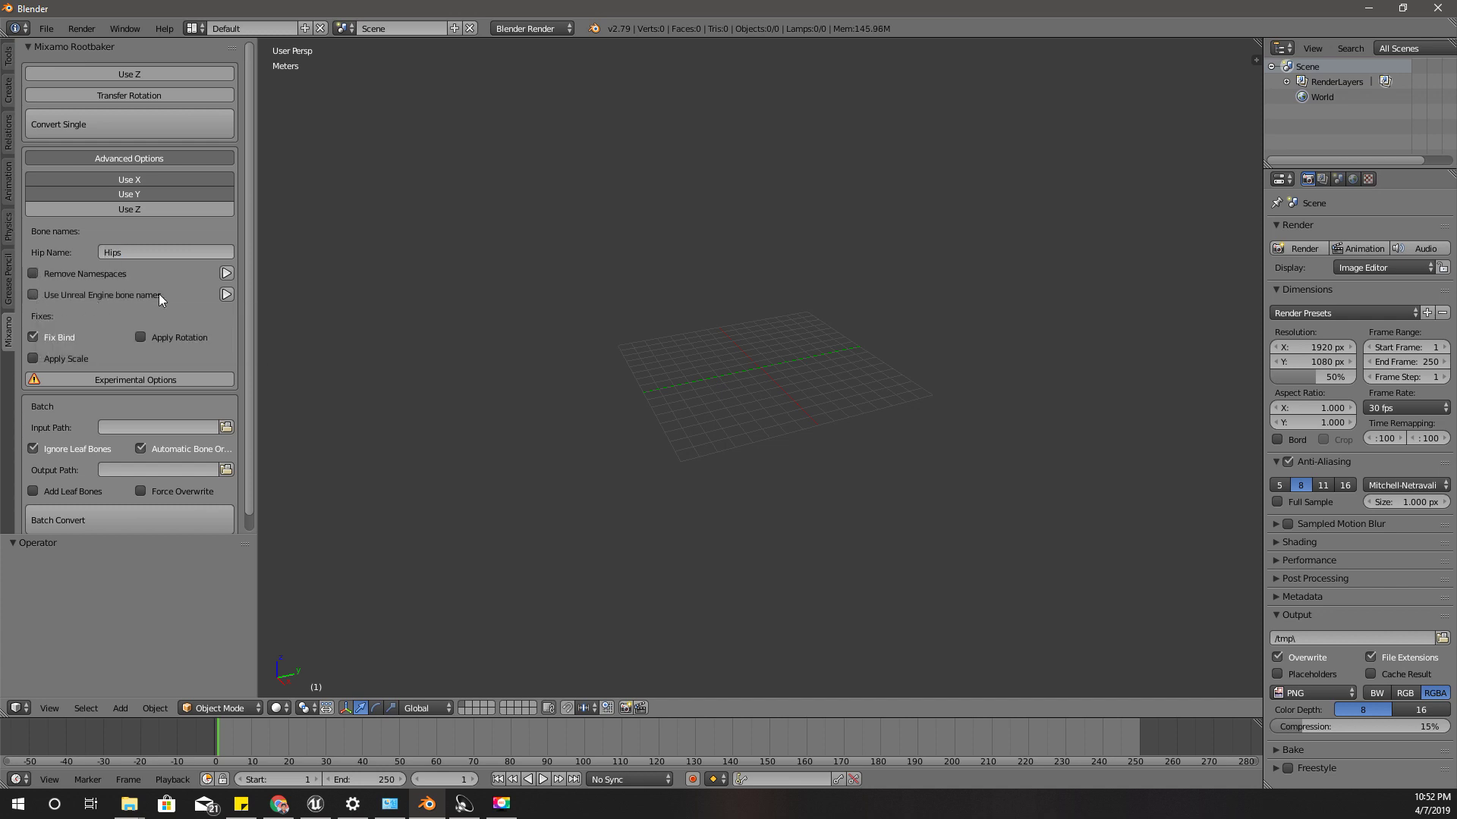
pyautogui.click(34, 274)
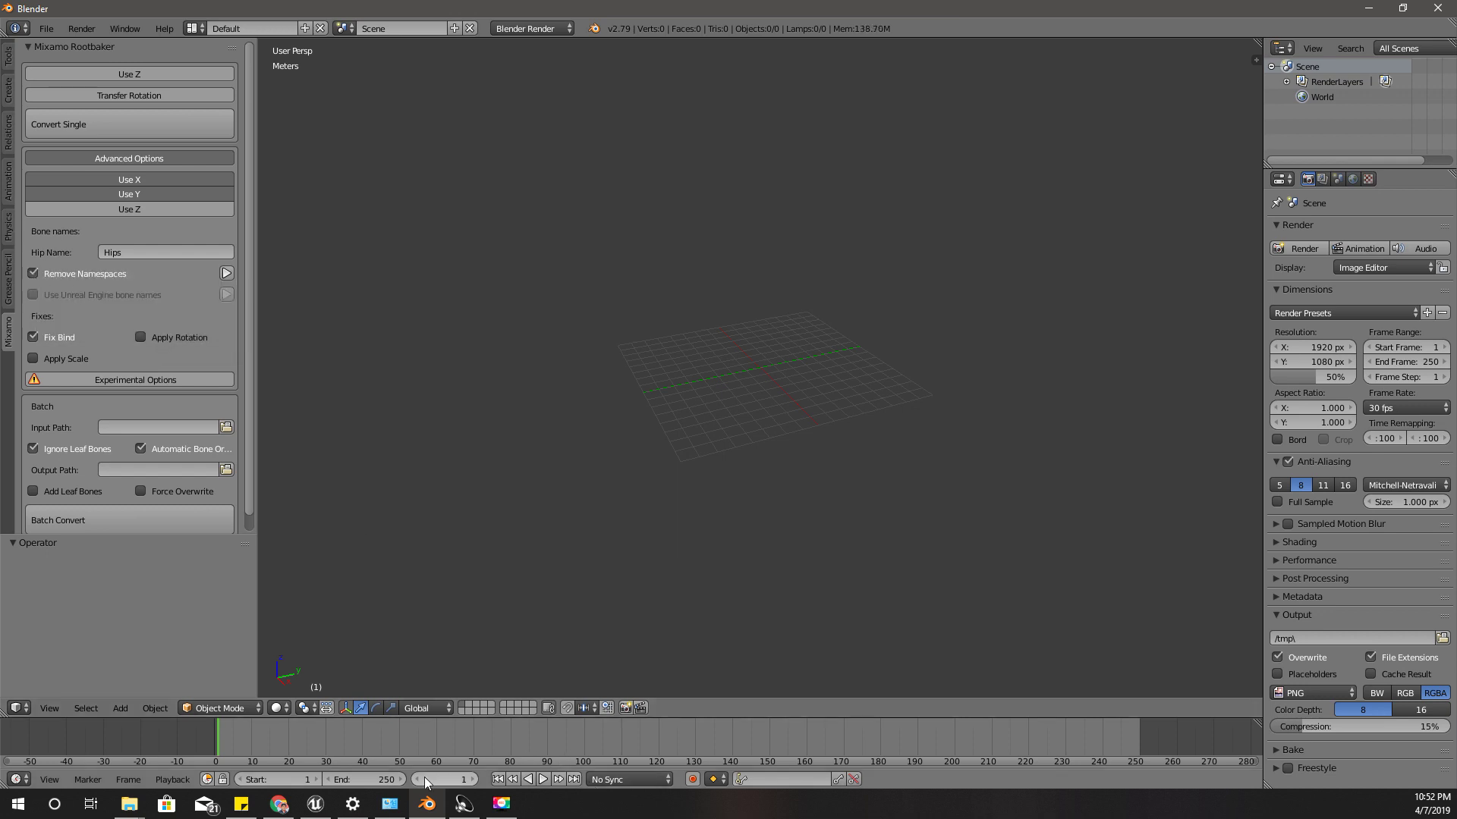
# Inspect Knight_RM_Anim's root bone and the Knight_RM assets in Unreal, then return to Blender
pyautogui.click(319, 807)
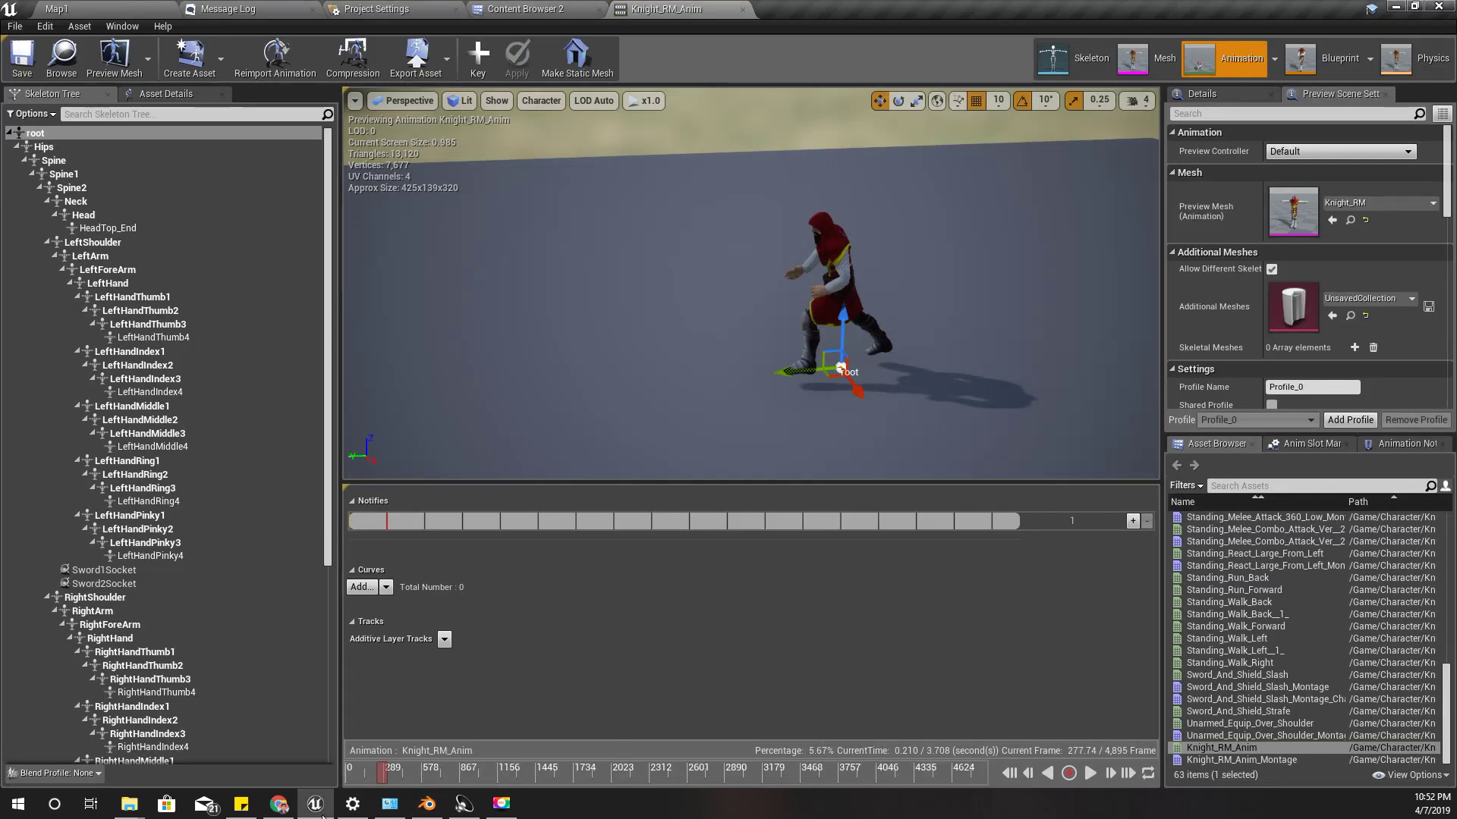
pyautogui.click(132, 144)
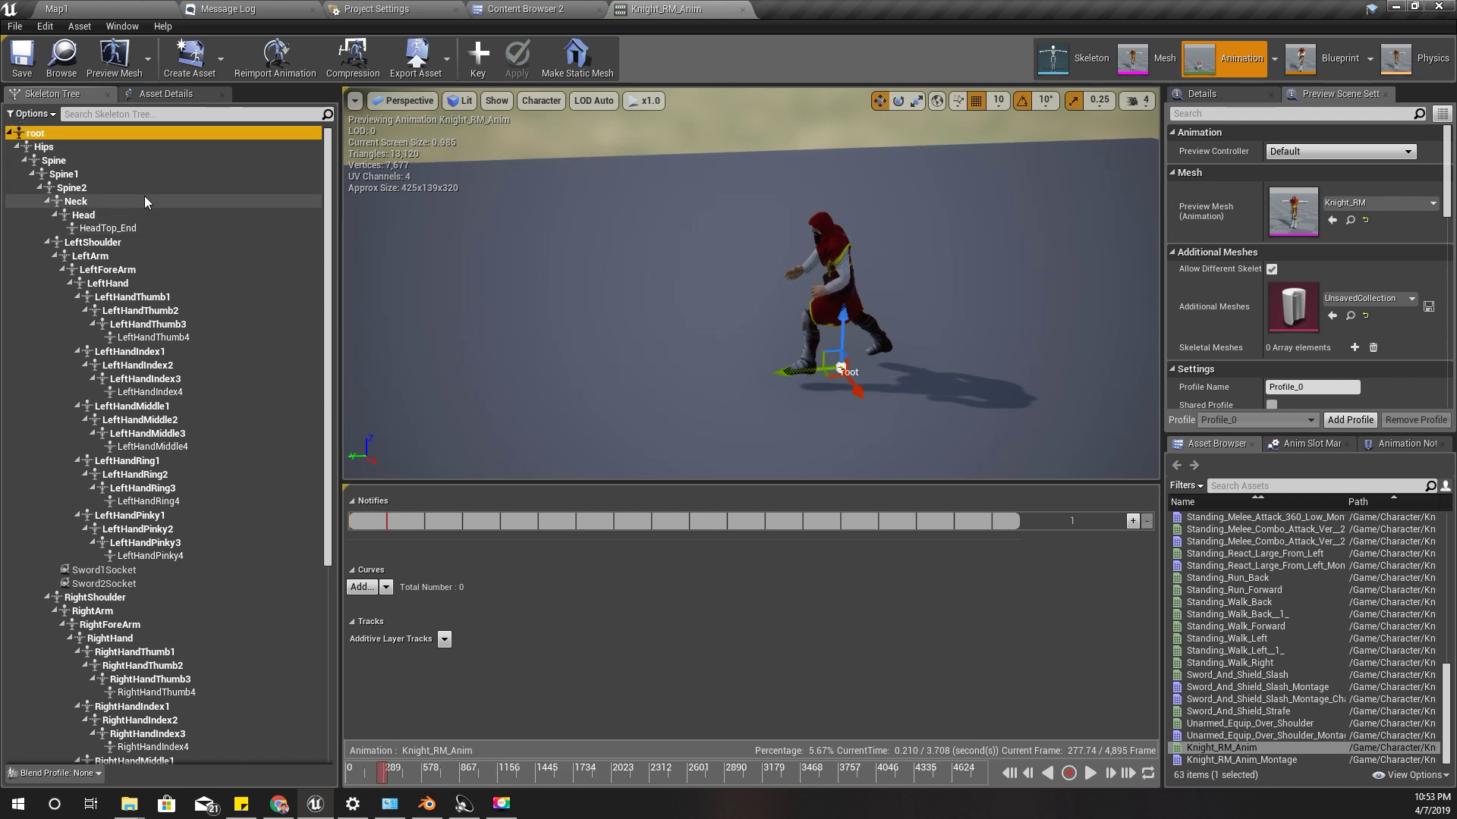
pyautogui.click(526, 9)
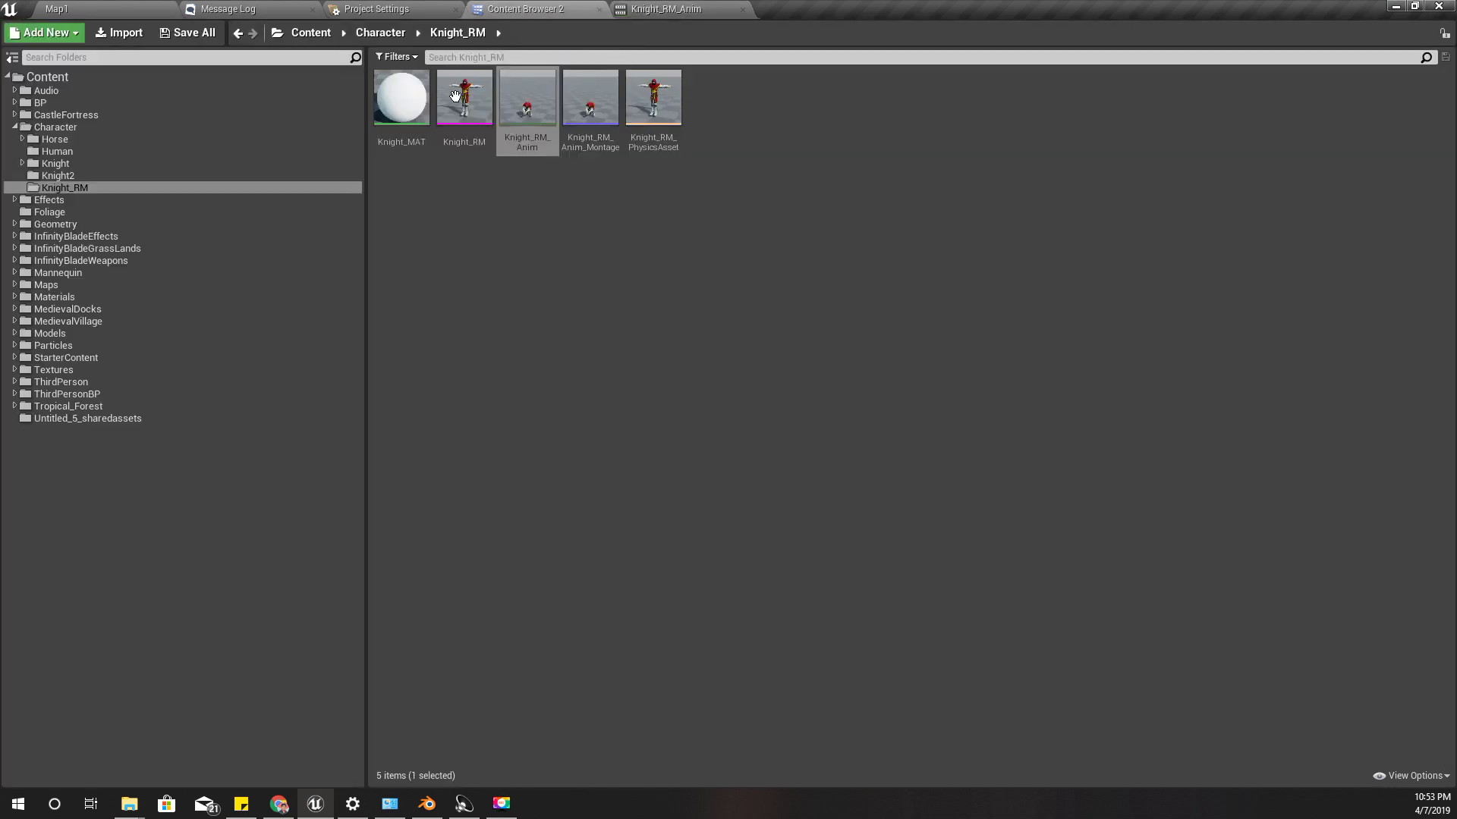
pyautogui.hotkey('alt', 'Tab')
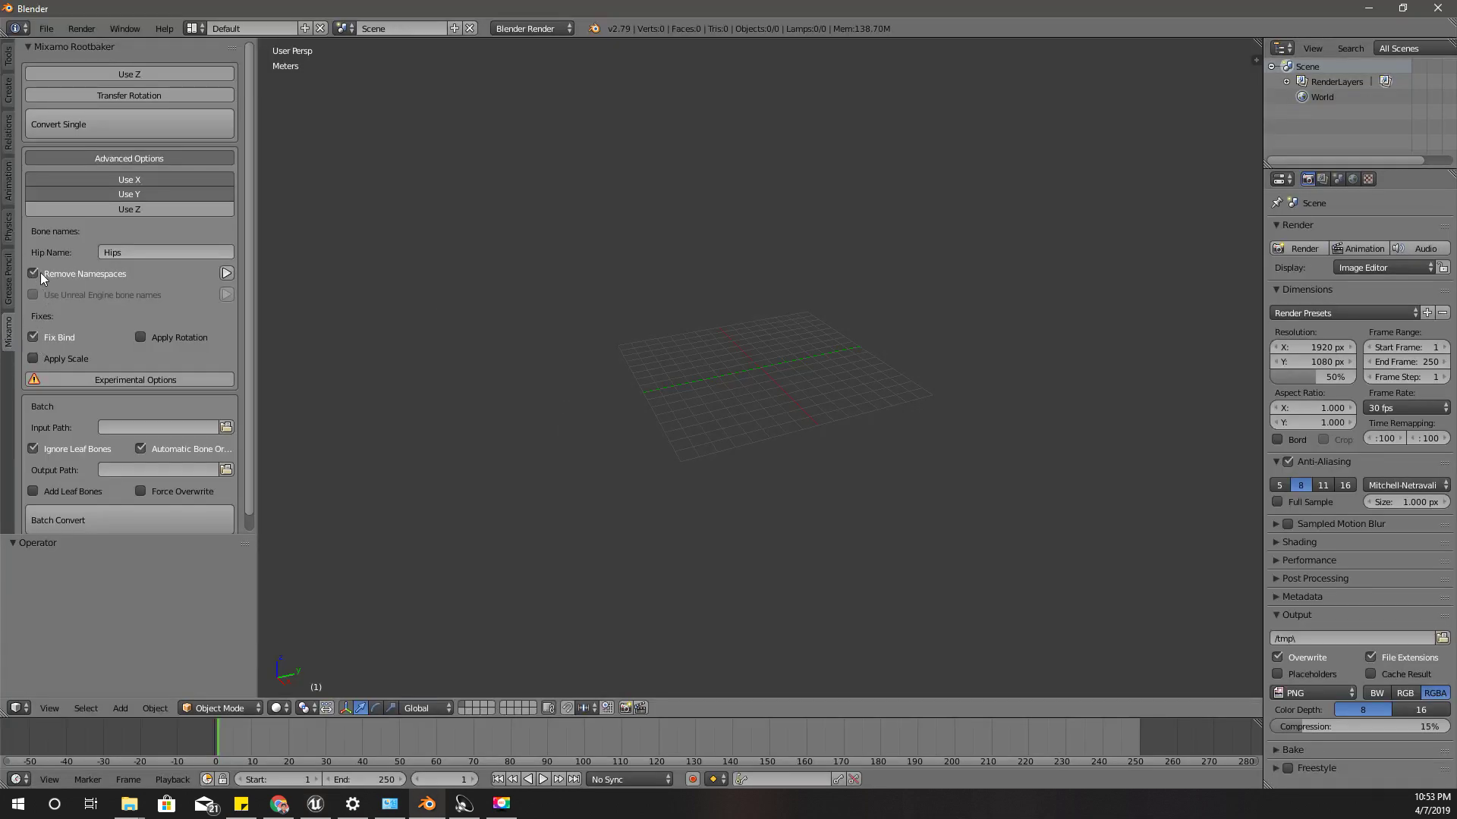
# Set the Rootbaker batch Input Path to the Test folder using its copied Explorer path
pyautogui.click(226, 427)
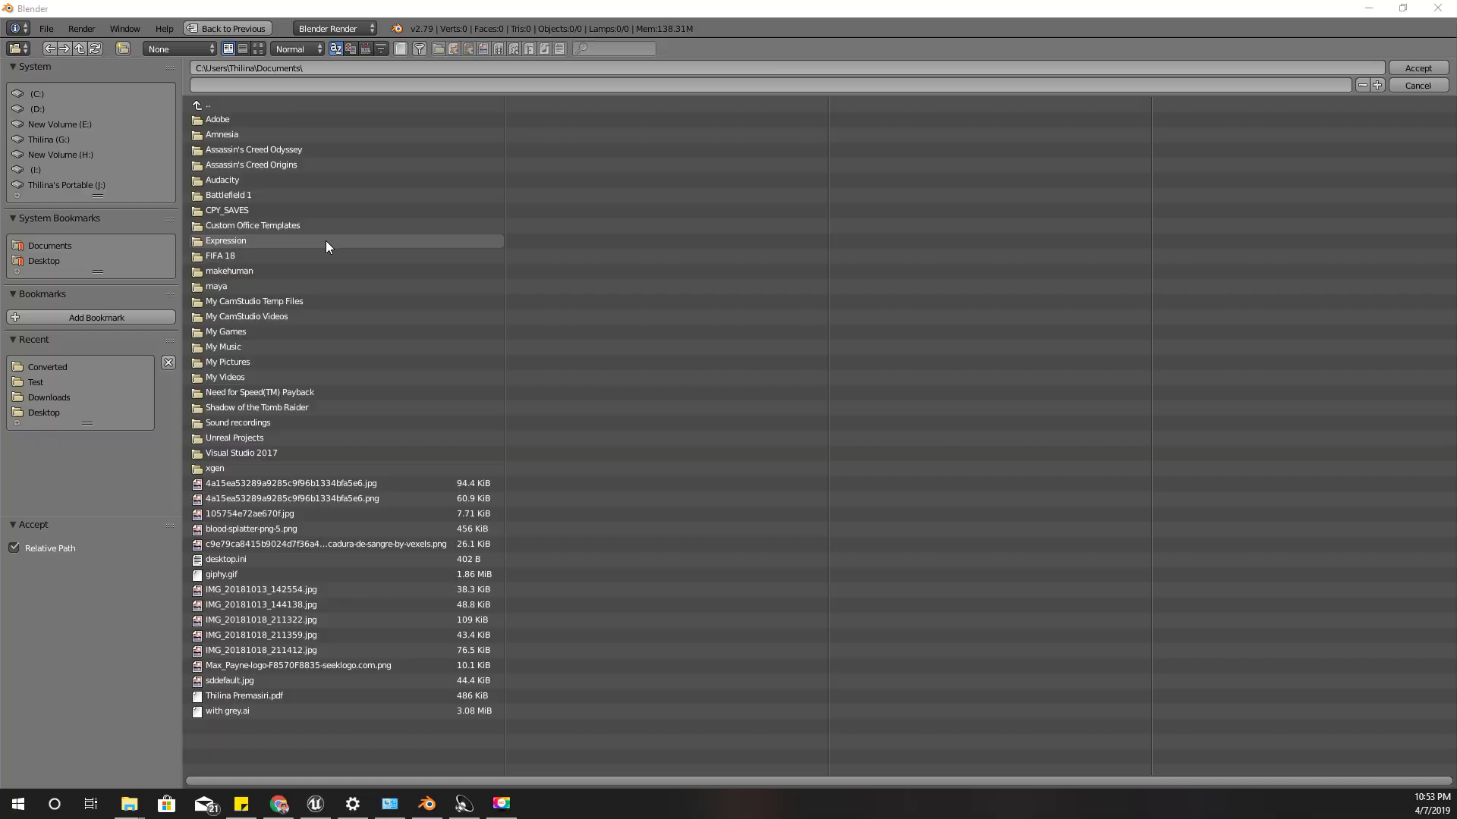
pyautogui.hotkey('alt', 'Tab')
pyautogui.click(463, 117)
pyautogui.hotkey('ctrl', 'c')
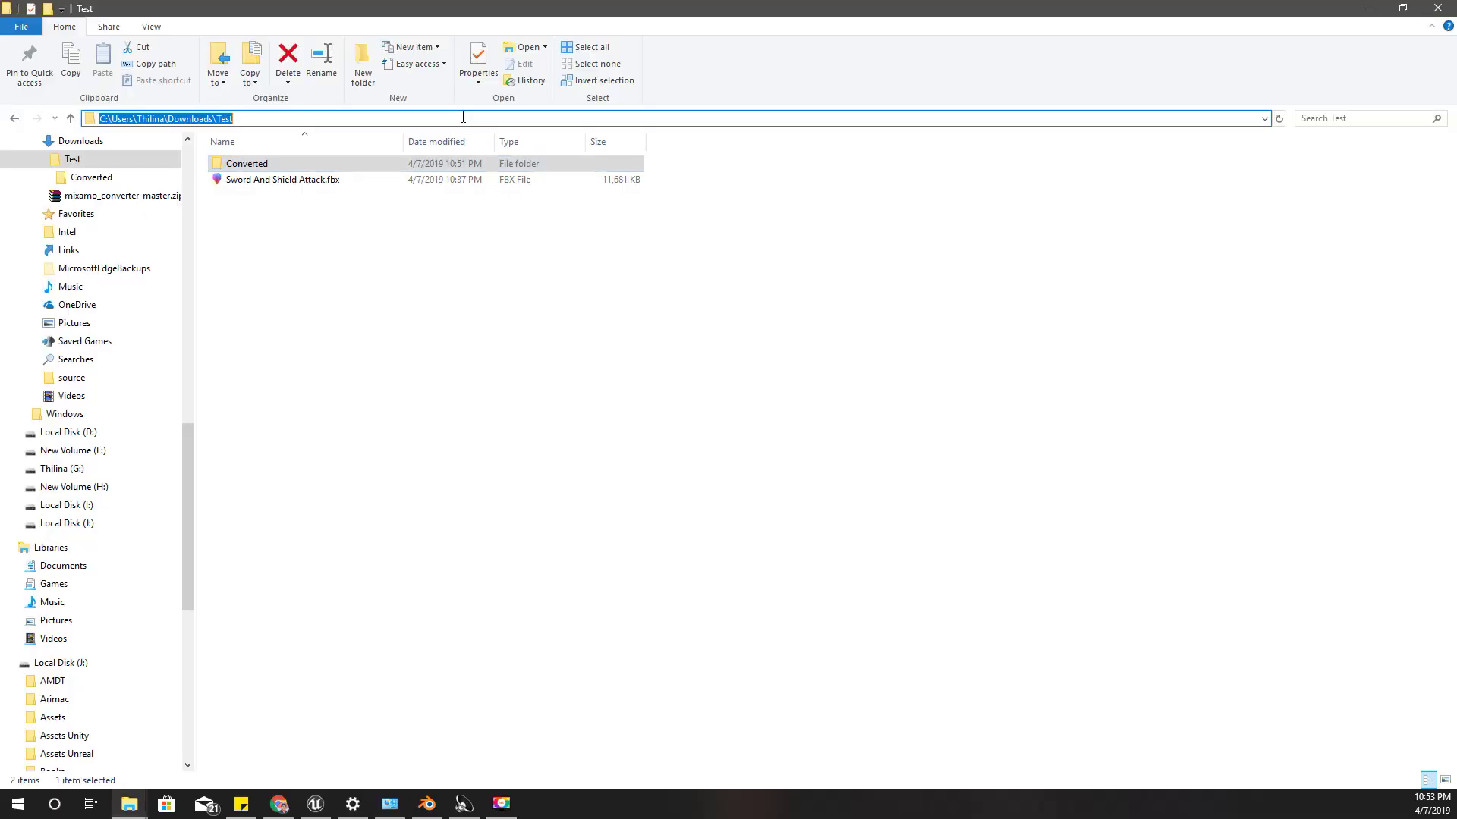
pyautogui.hotkey('alt', 'Tab')
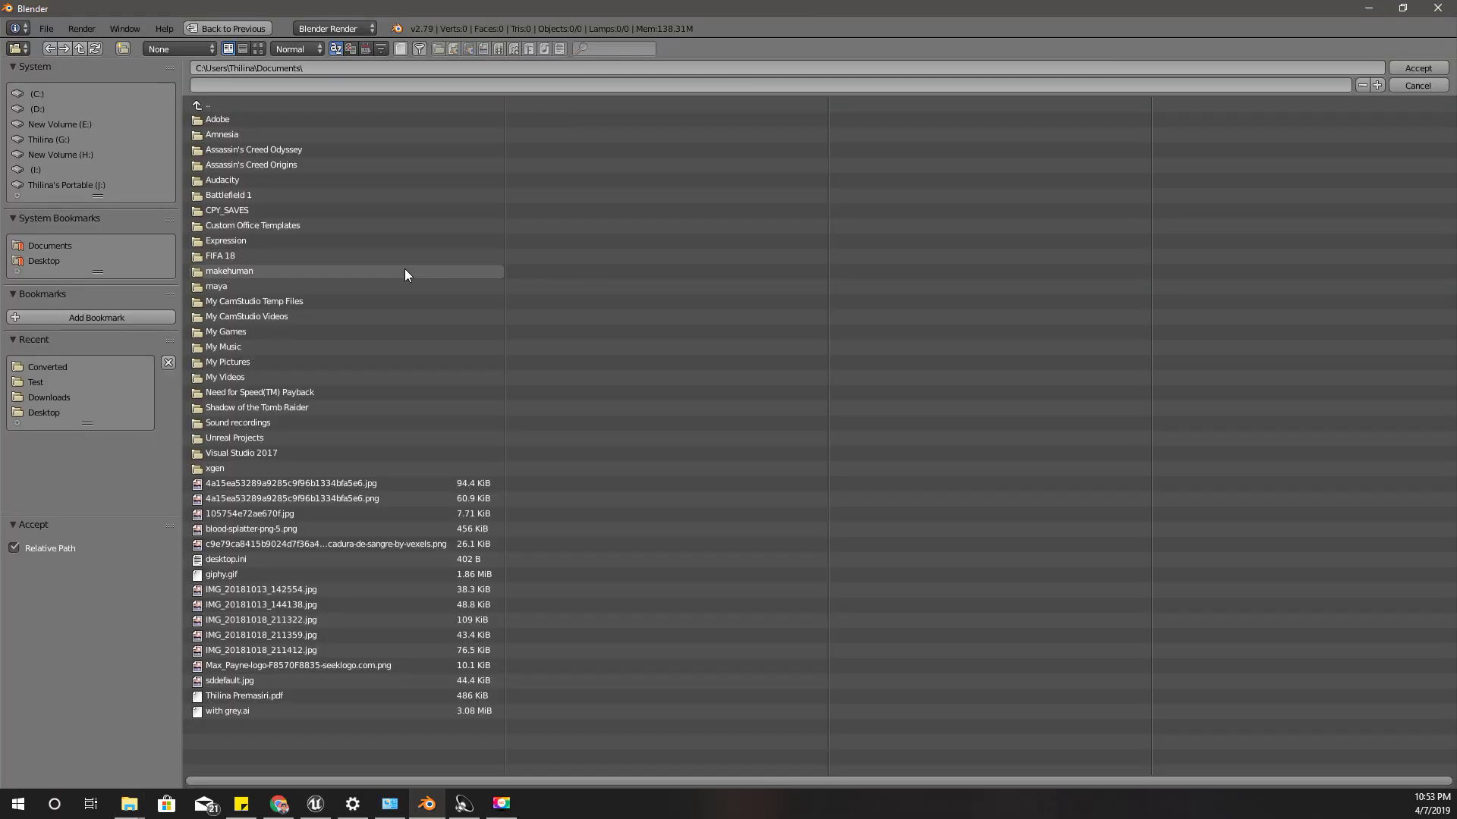
pyautogui.click(320, 67)
pyautogui.hotkey('ctrl', 'v')
pyautogui.hotkey('ctrl', 'a')
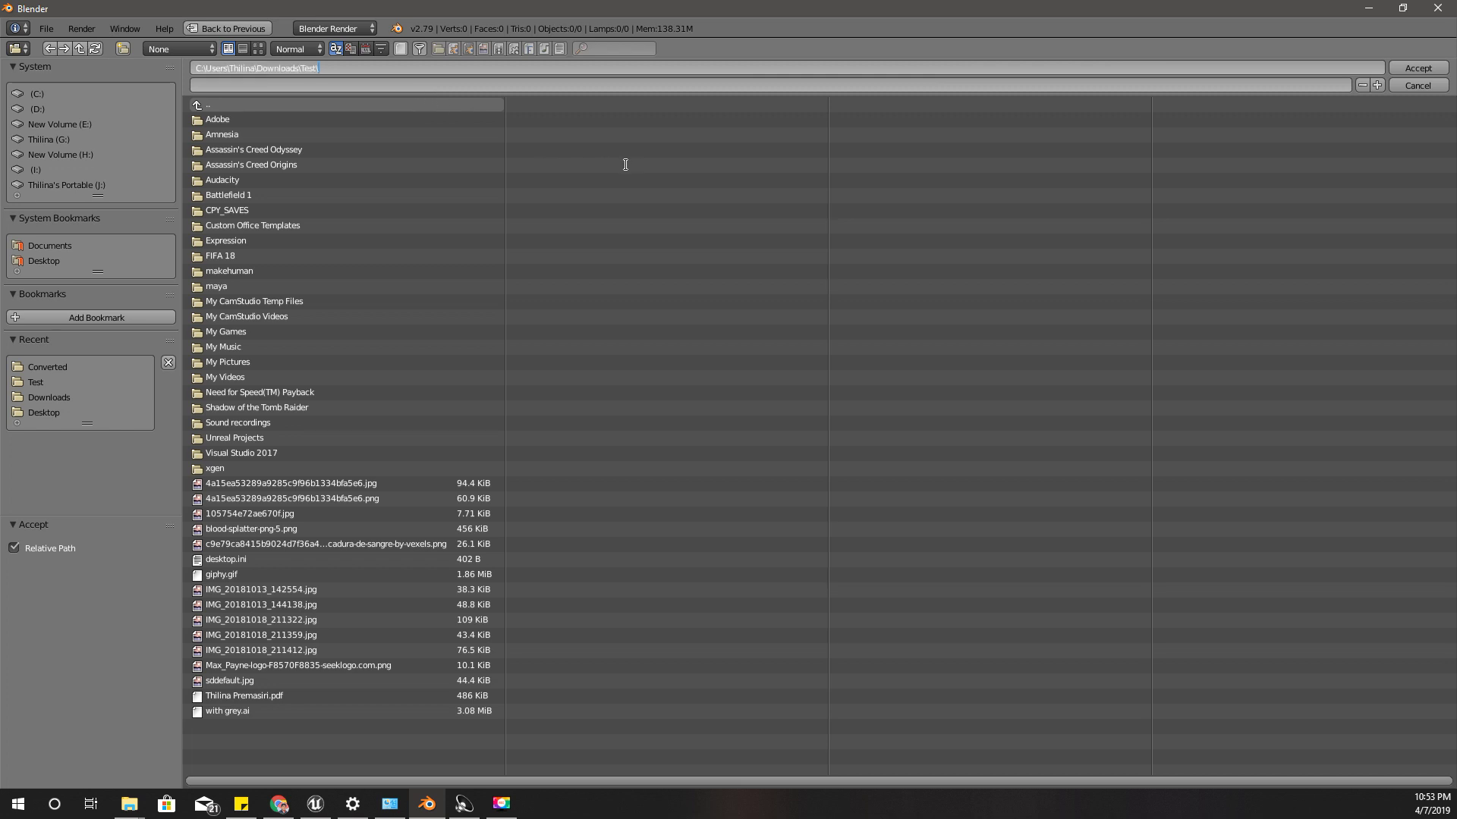
pyautogui.click(1410, 72)
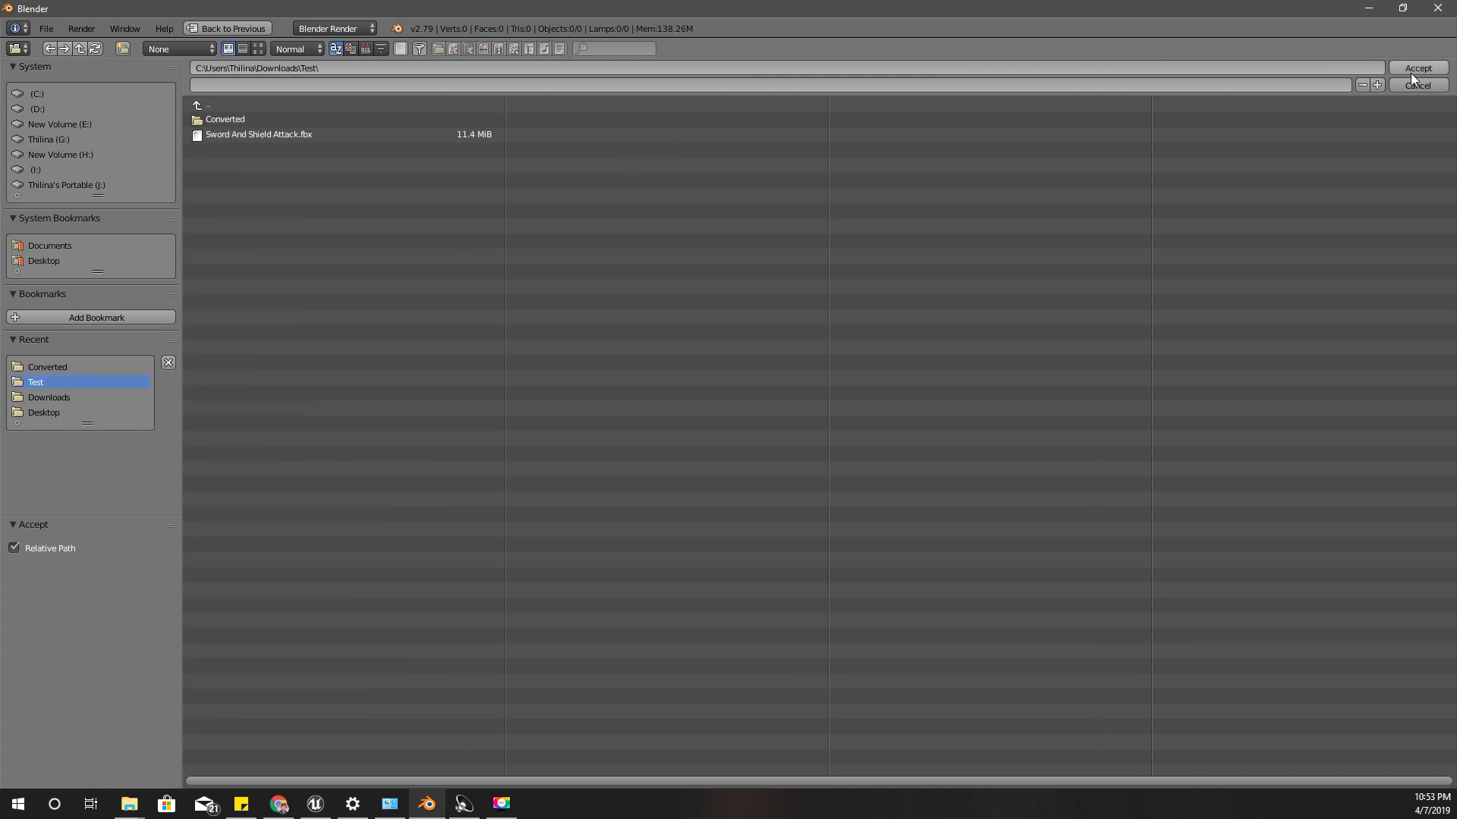
pyautogui.click(1411, 71)
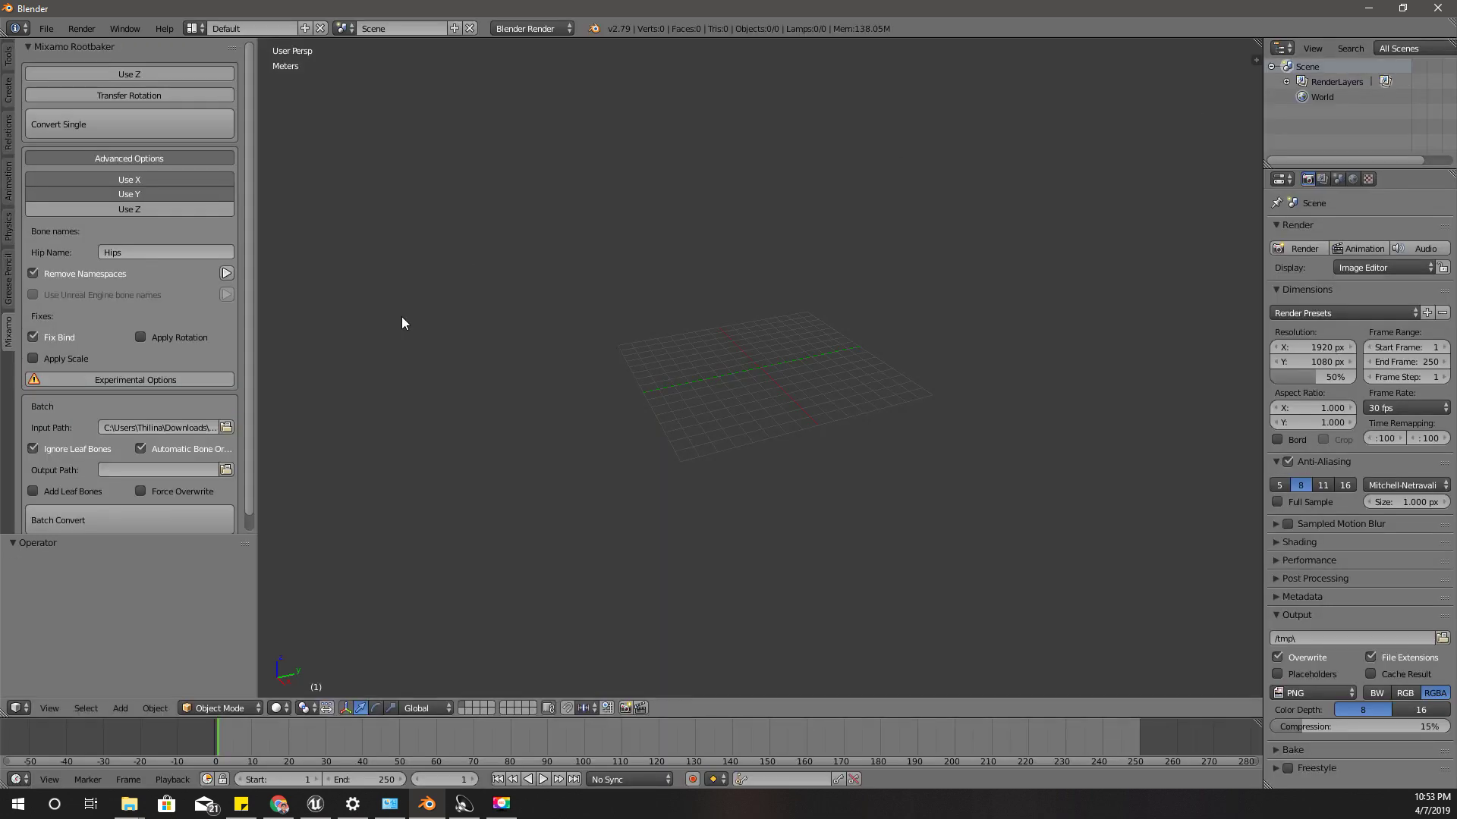
# Set the batch Output Path to the Test\Converted subfolder
pyautogui.click(223, 471)
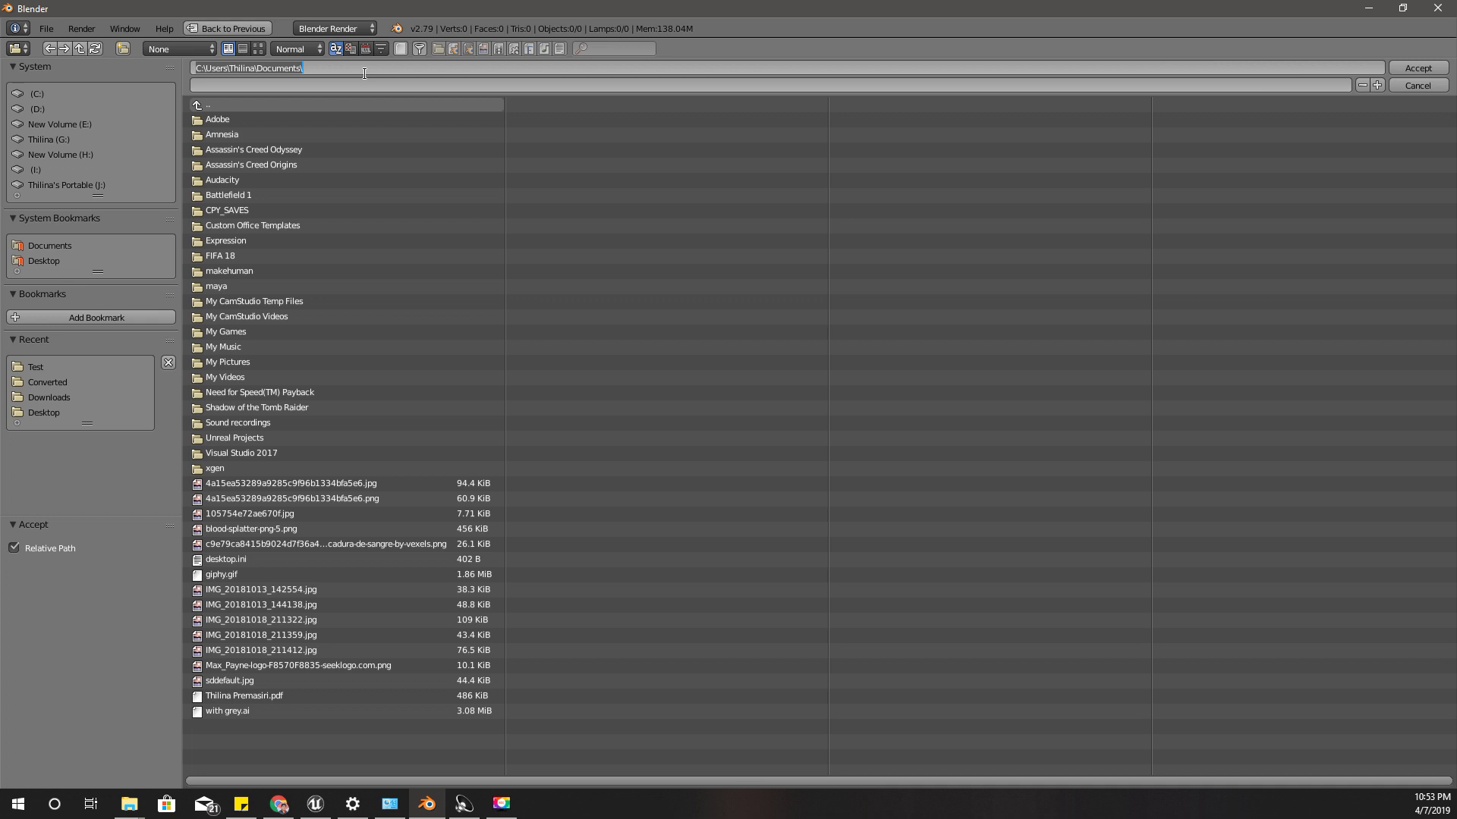
pyautogui.click(36, 366)
pyautogui.click(255, 119)
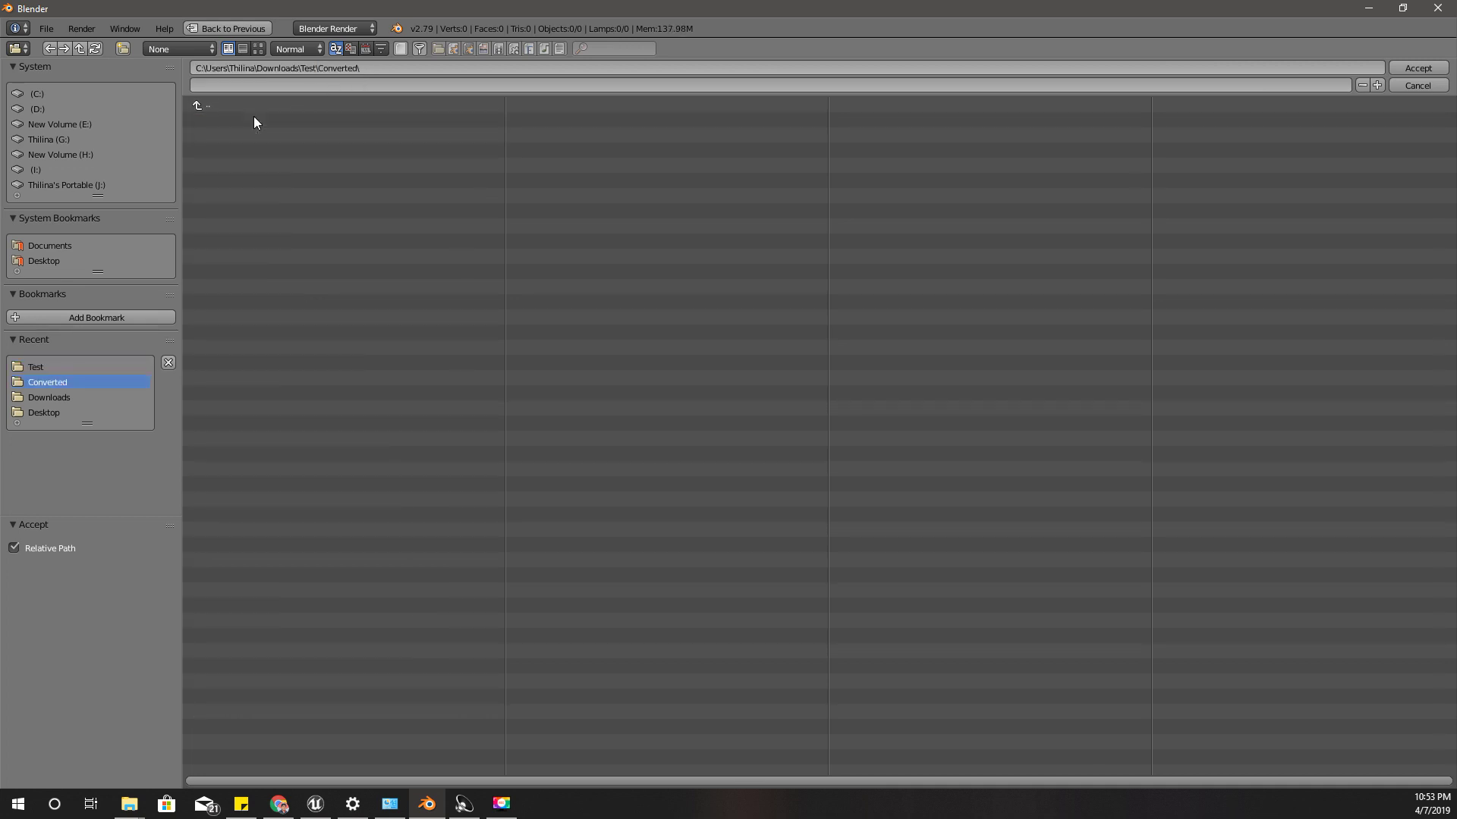
pyautogui.click(1419, 68)
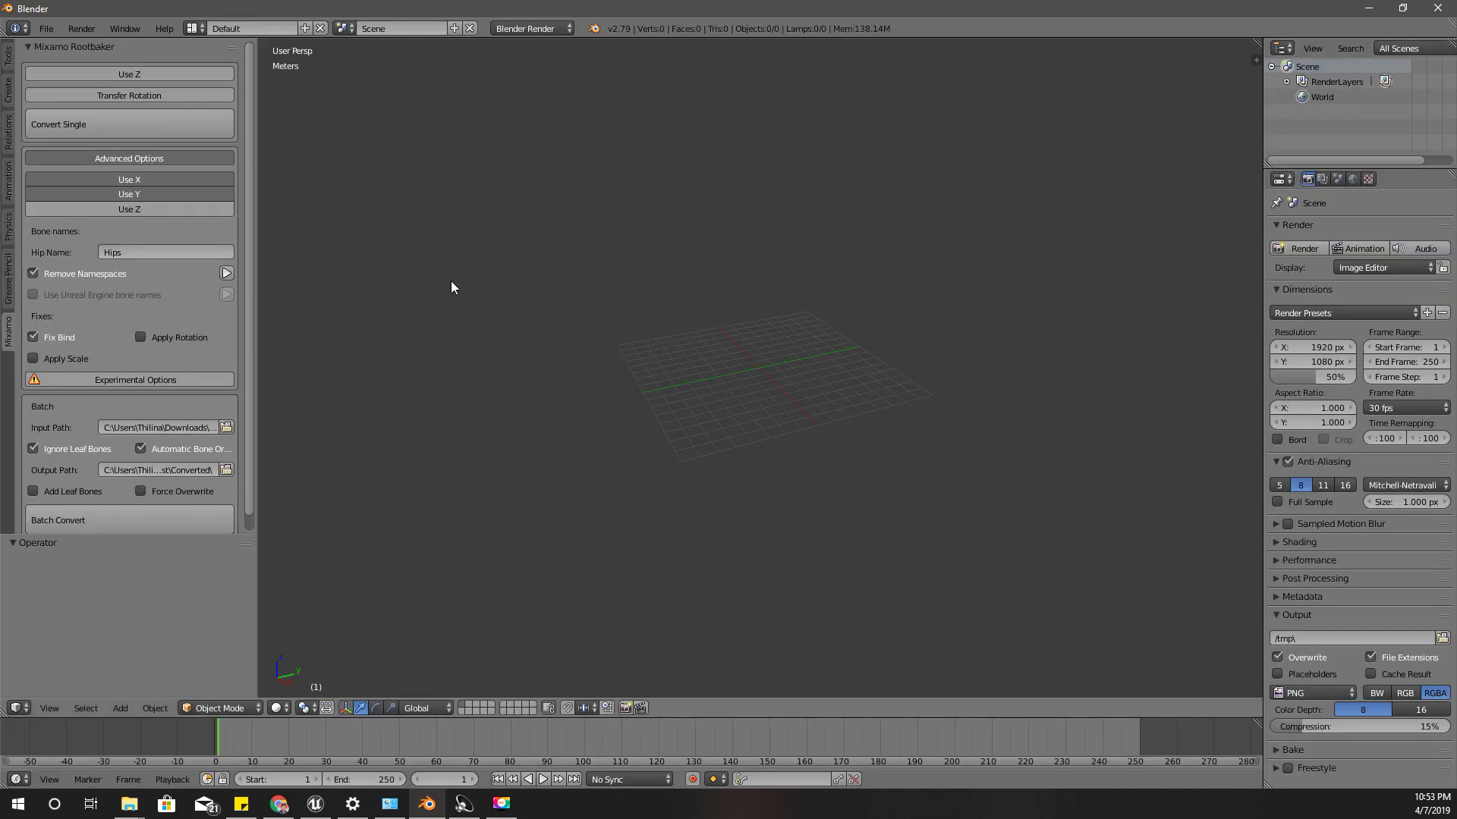
# Run Mixamo Rootbaker's Batch Convert on the Test folder's animations
pyautogui.scroll(-1, 133, 484)
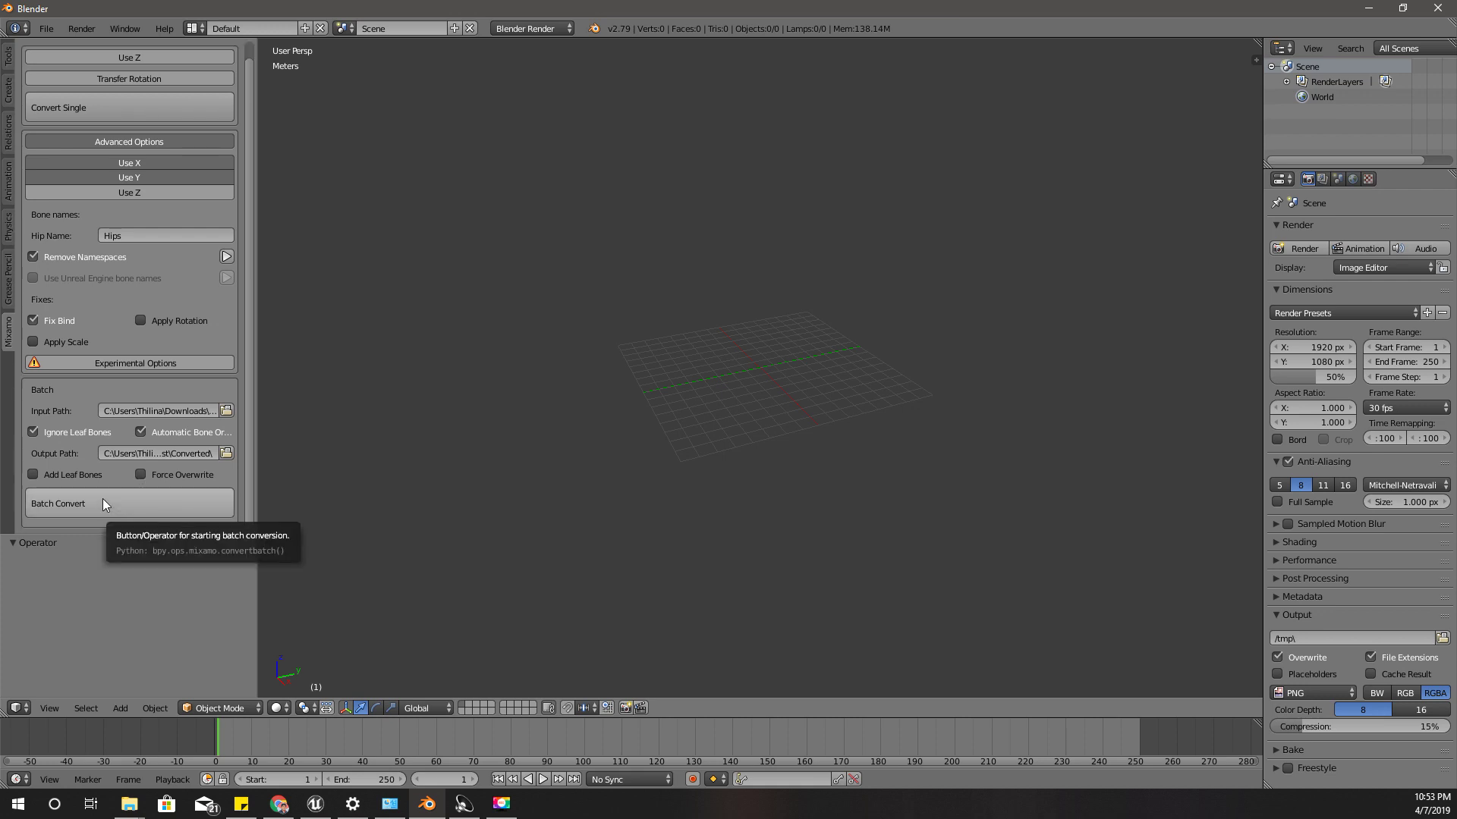
pyautogui.click(103, 504)
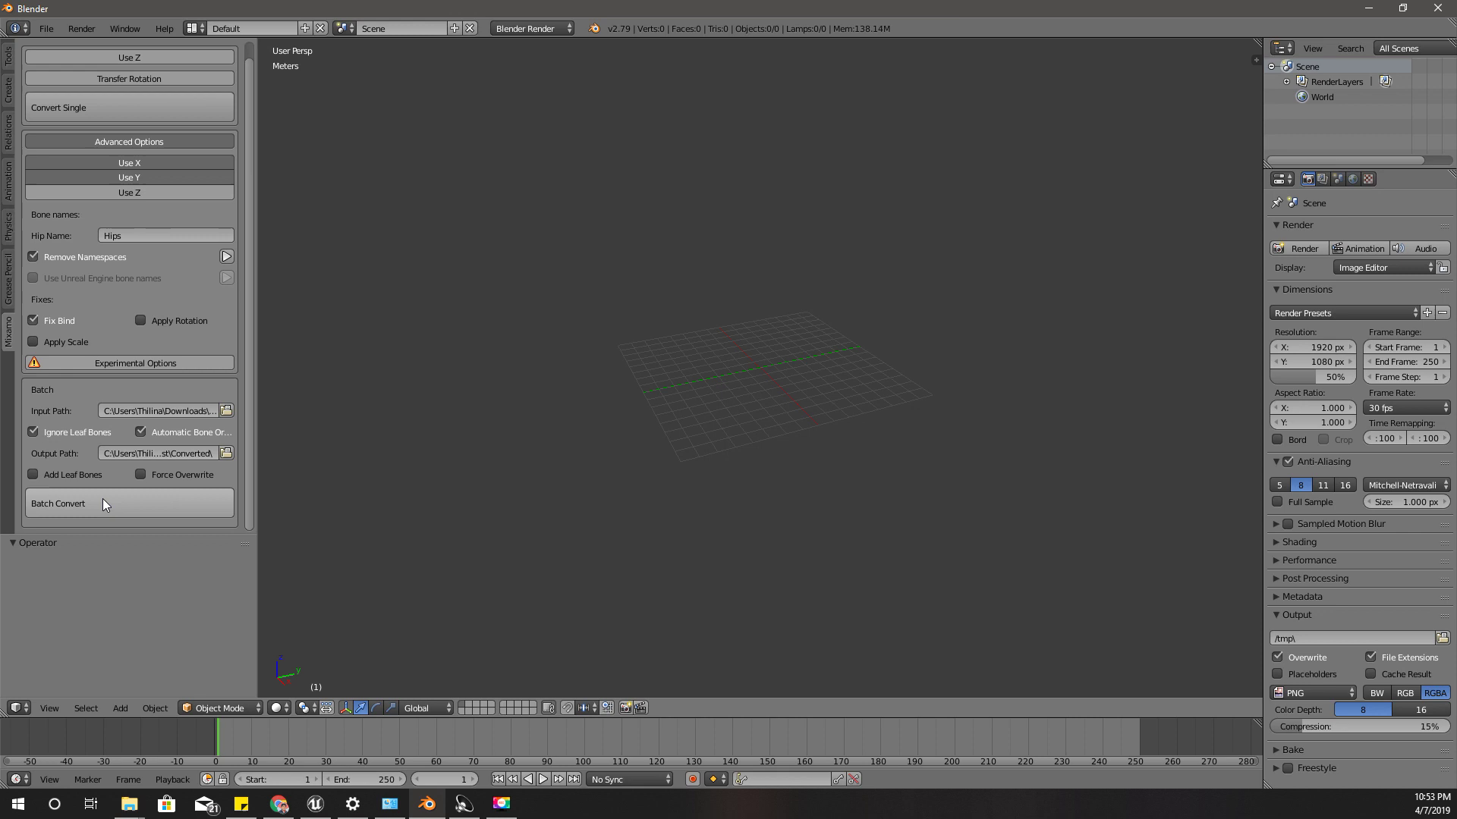
pyautogui.click(103, 504)
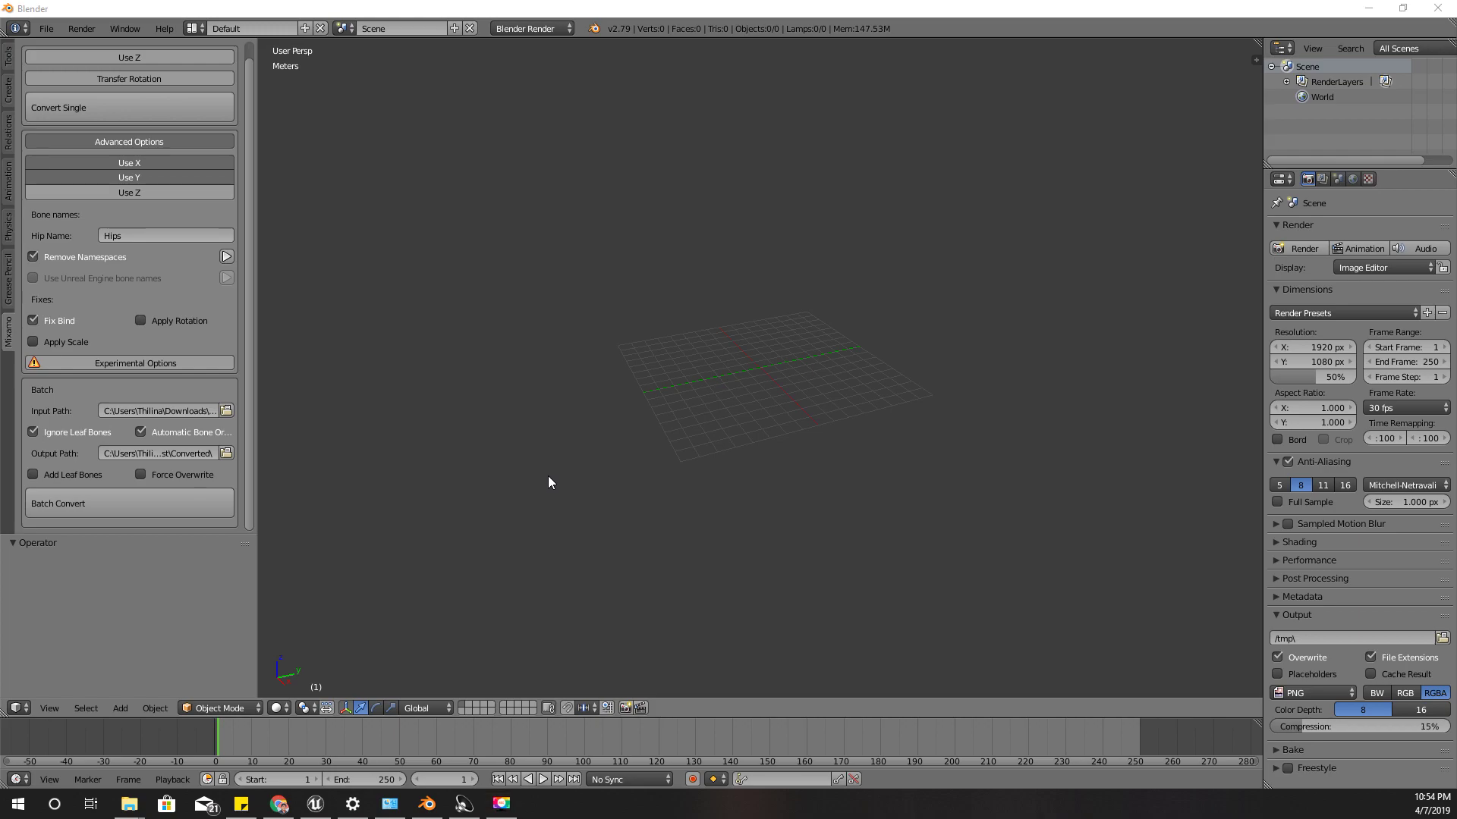
# Verify Sword And Shield Attack.fbx (1,604 KB) is in the Converted folder, then return to Blender
pyautogui.hotkey('alt', 'Tab')
pyautogui.doubleClick(250, 157)
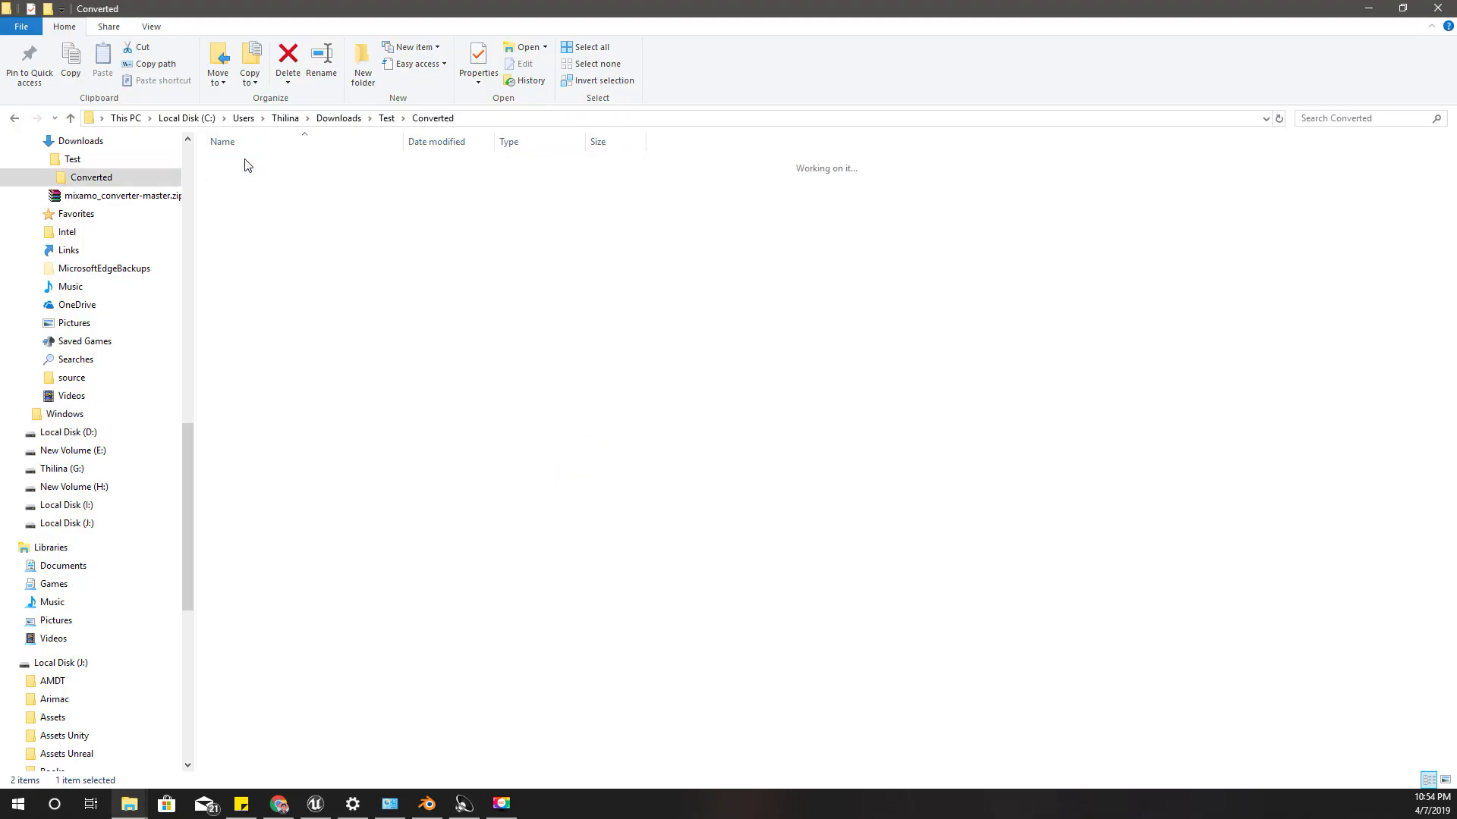
pyautogui.click(247, 164)
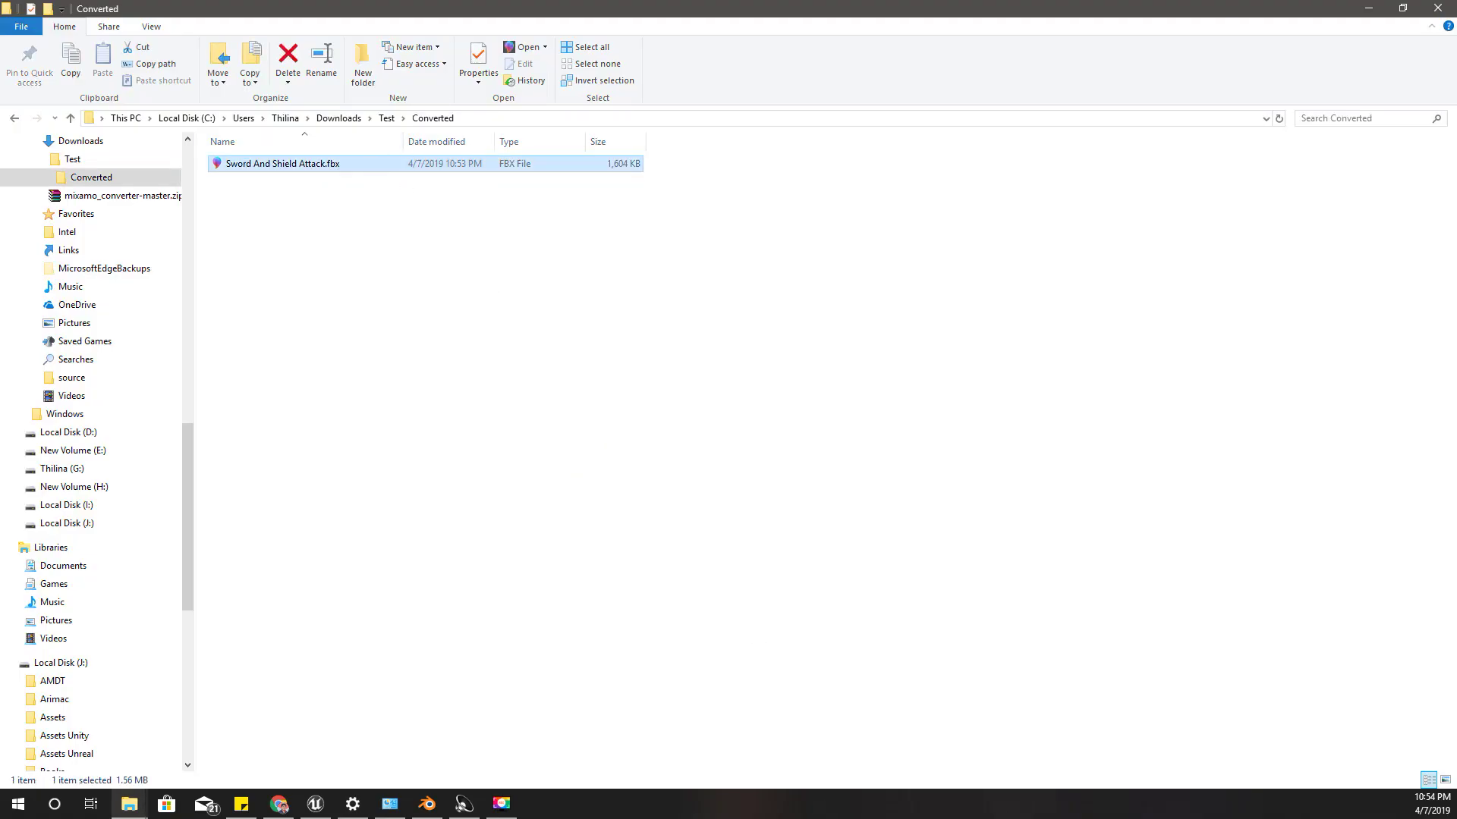
pyautogui.click(426, 804)
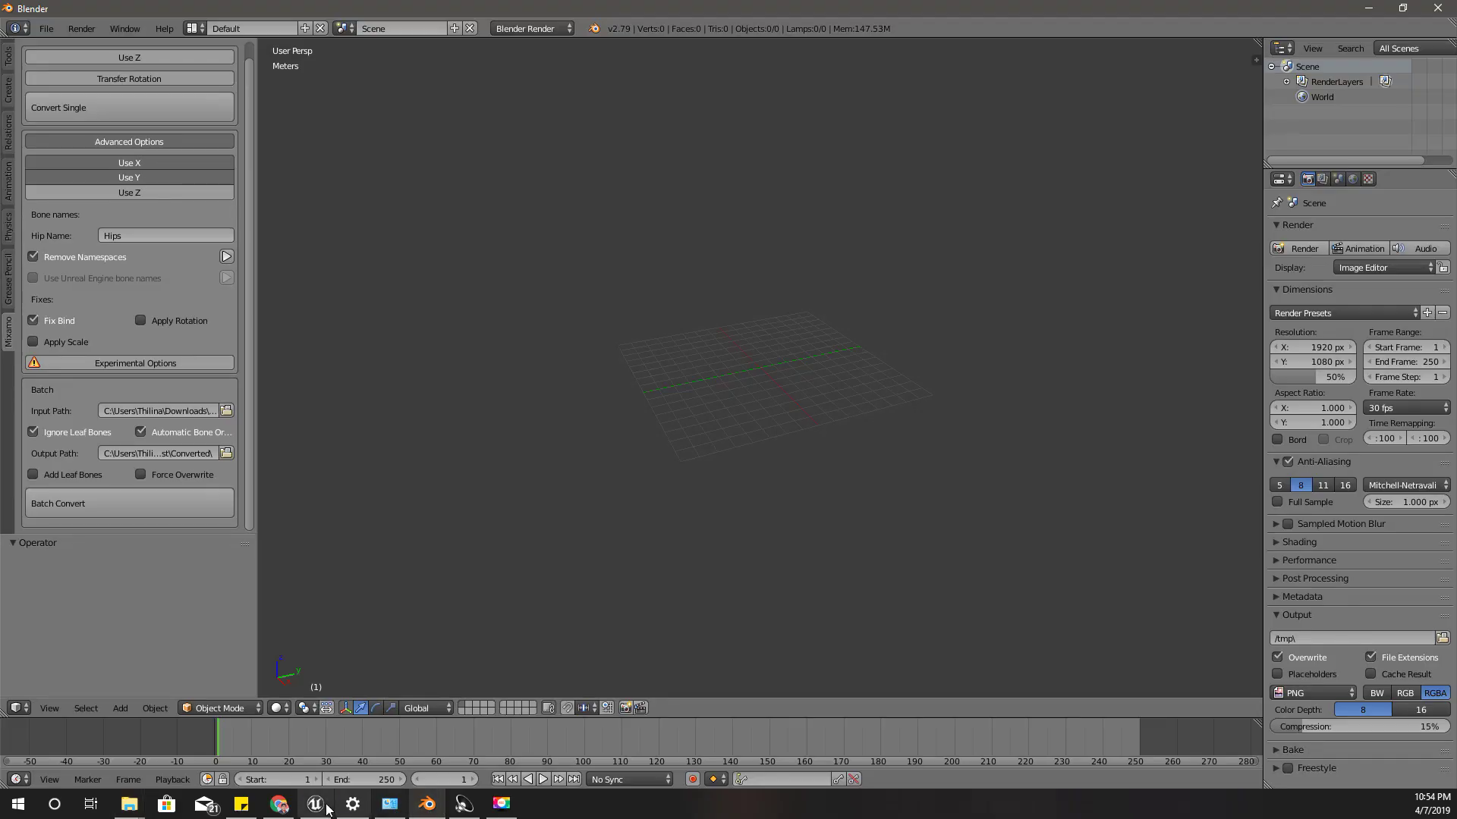
# In the Unreal Content Browser, add a new folder named Knight_Blender inside Character
pyautogui.click(325, 807)
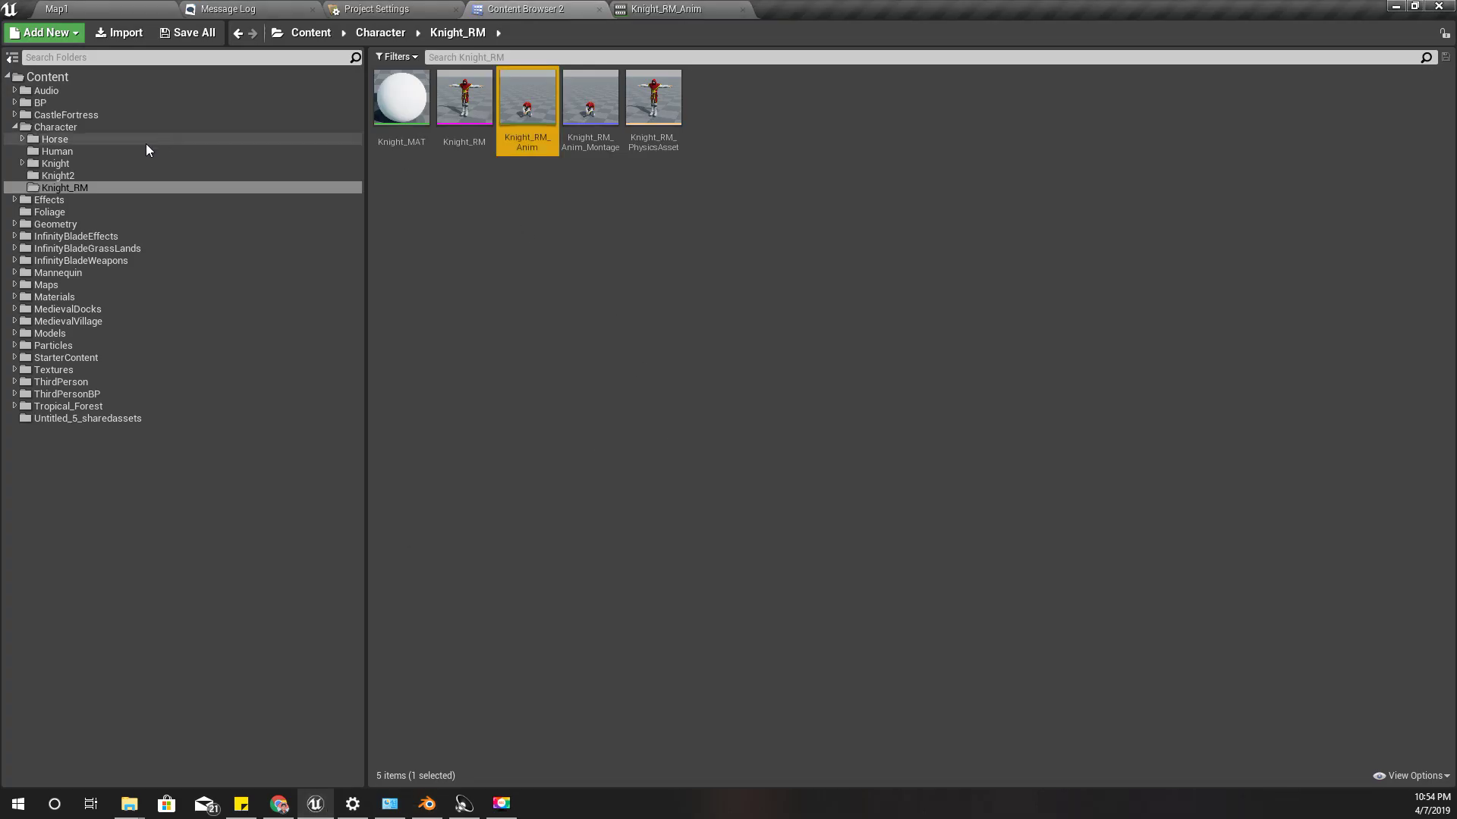
pyautogui.click(88, 126)
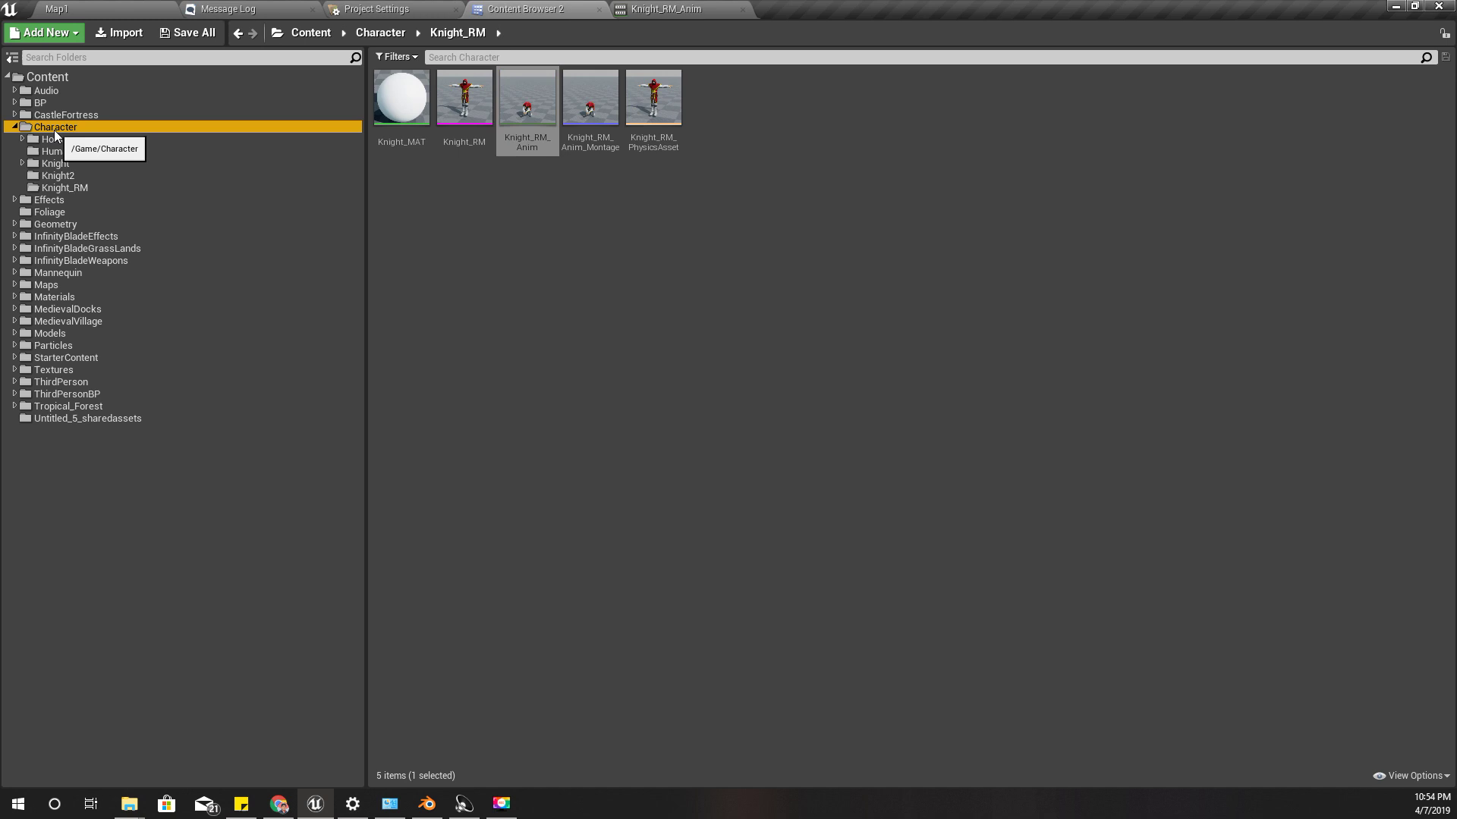
pyautogui.rightClick(88, 127)
pyautogui.click(88, 140)
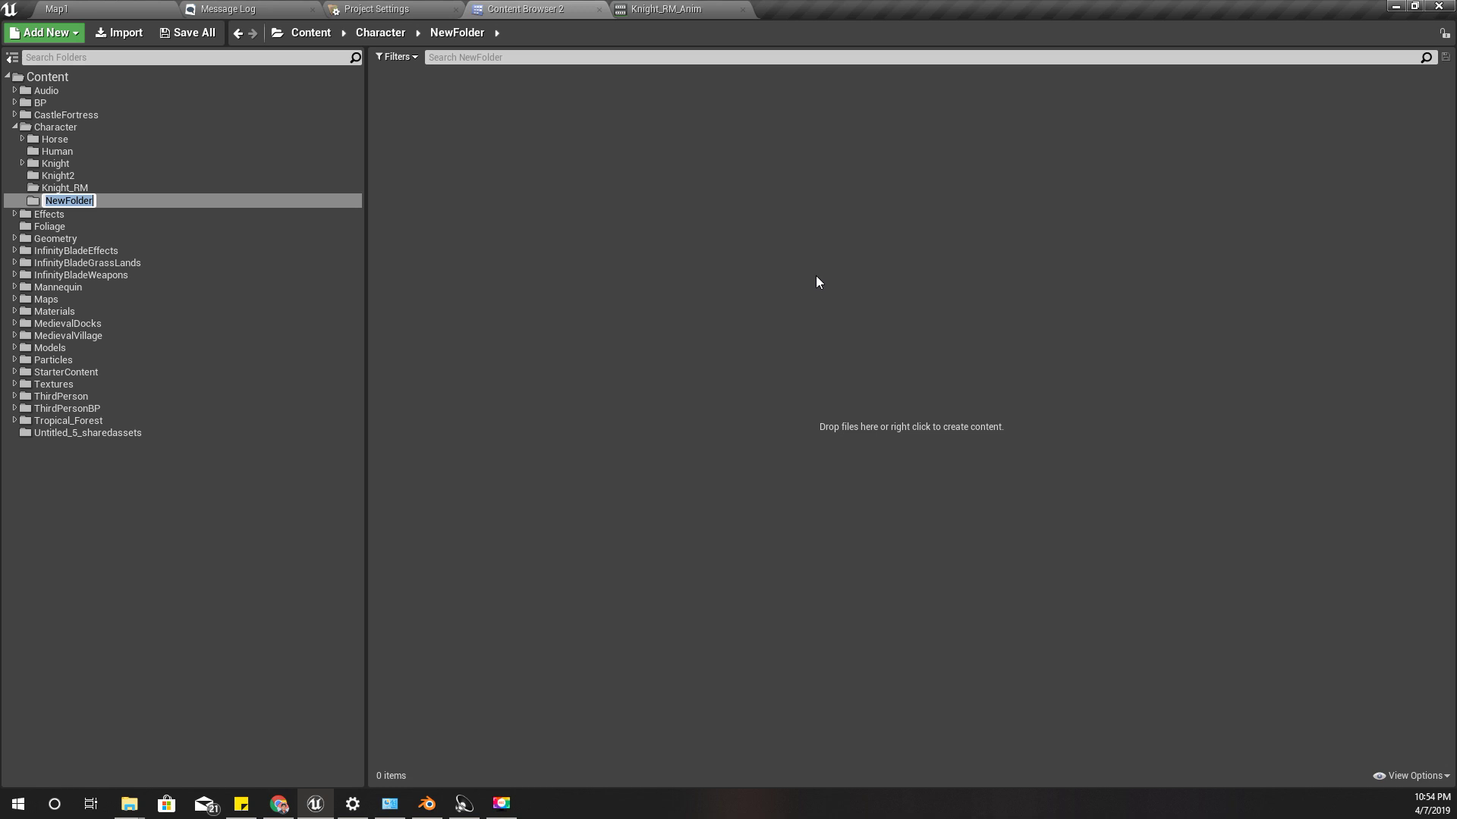
pyautogui.write('Knight')
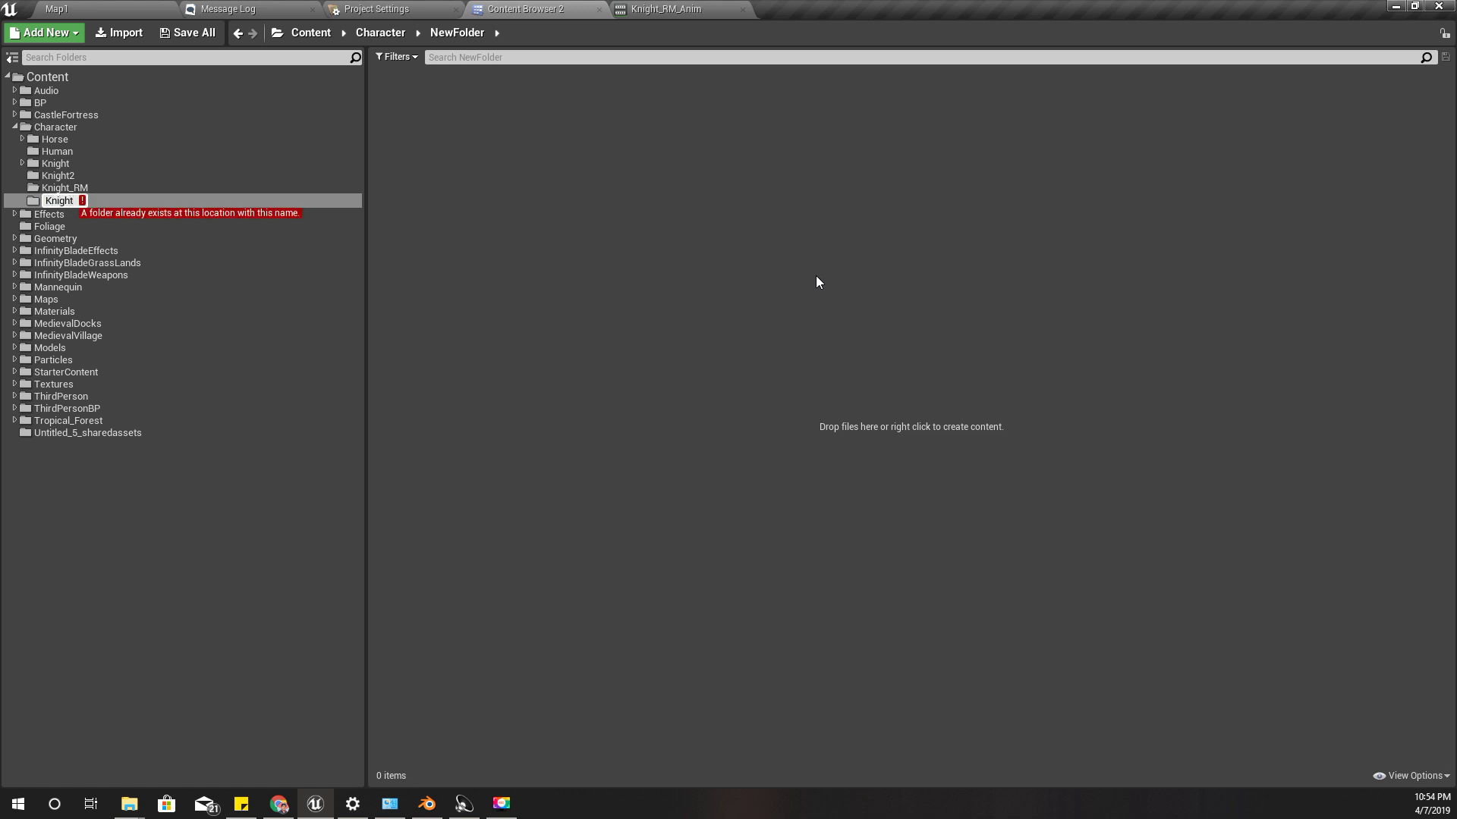
pyautogui.write('_Blender')
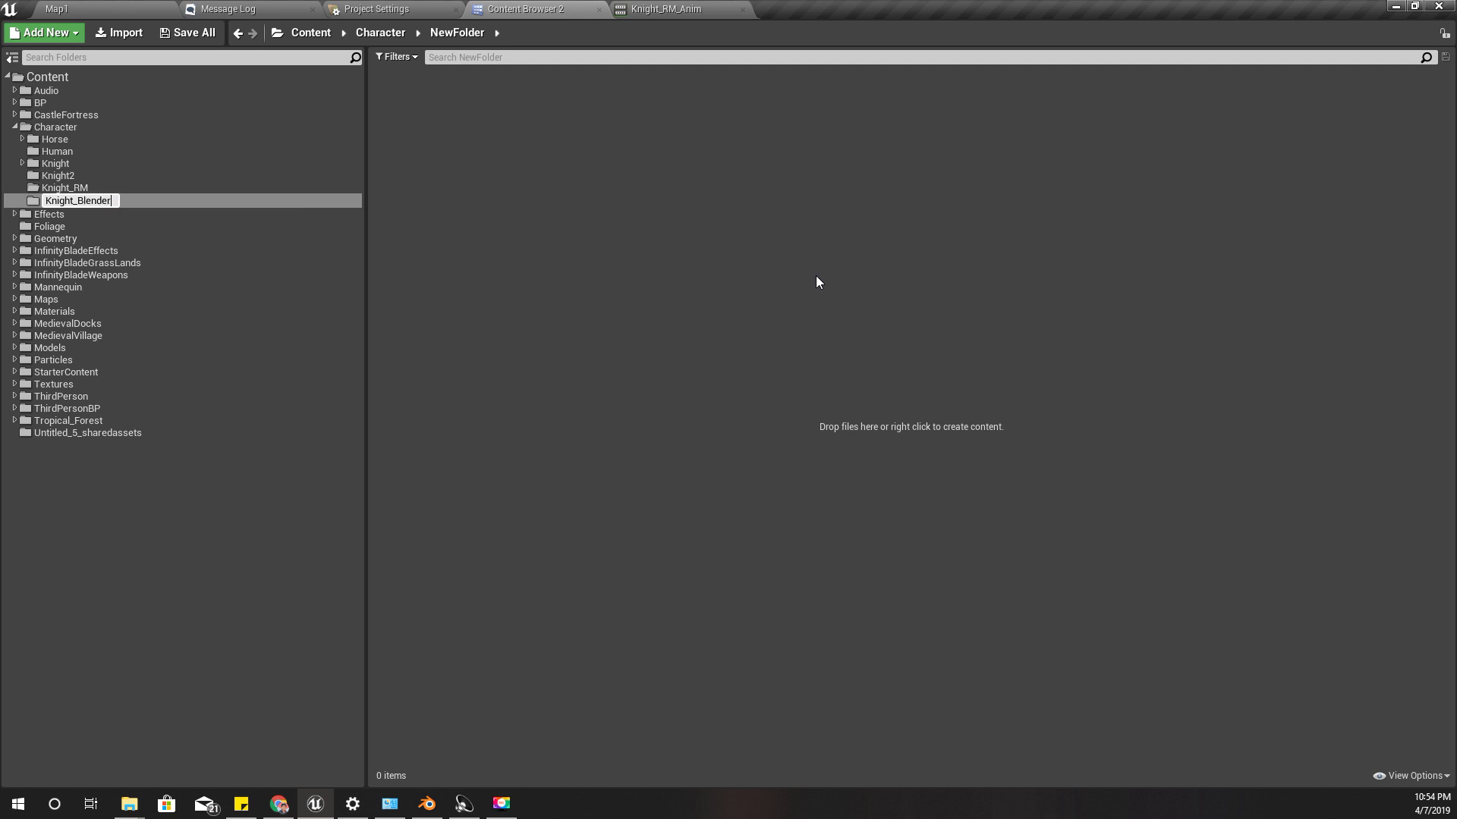
pyautogui.press('Return')
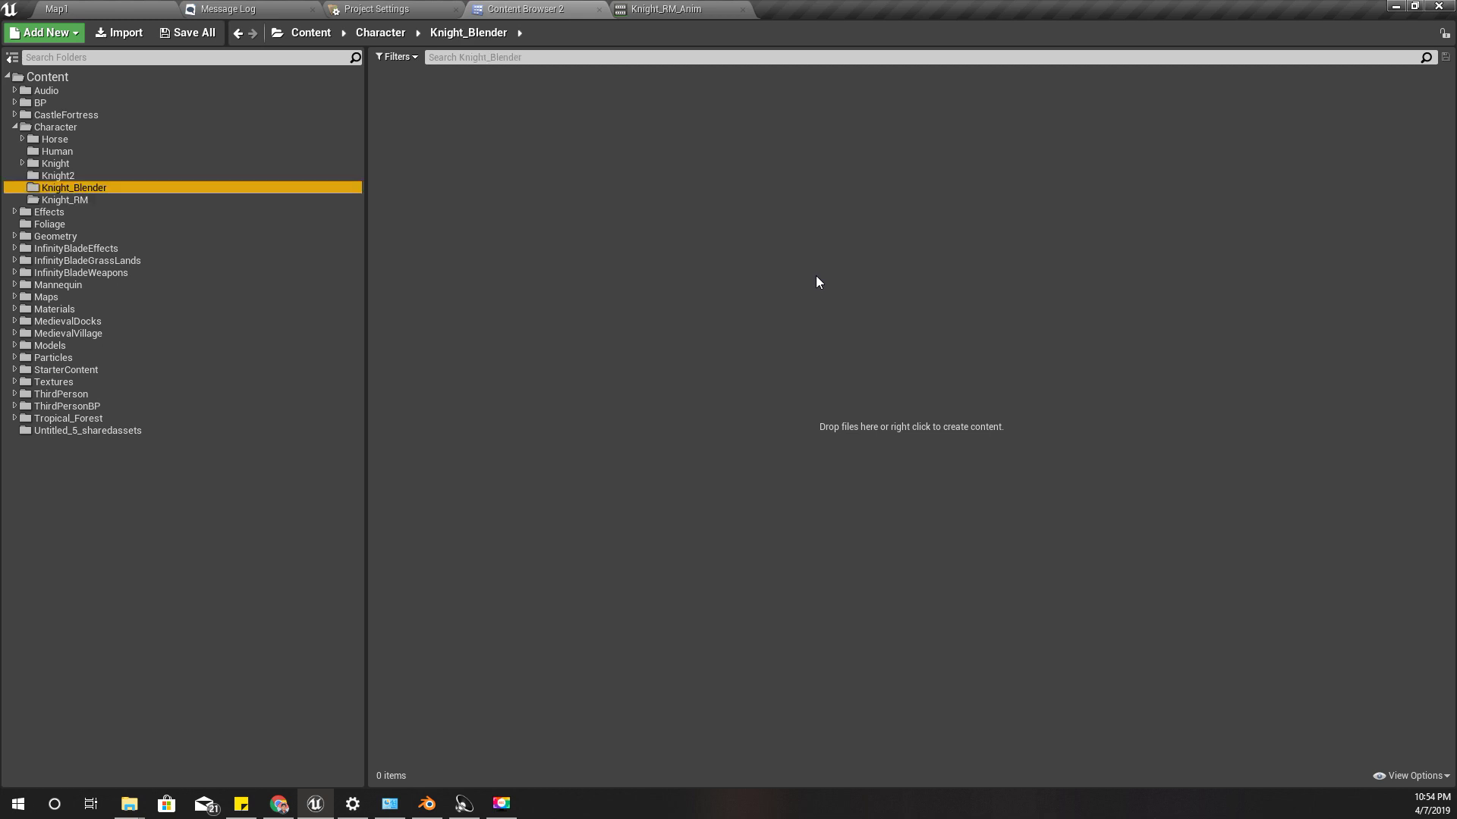
# Import Sword And Shield Attack.fbx into Knight_Blender and open the new Sword_And_Shield_Attack_Skeleton
pyautogui.hotkey('alt', 'Tab')
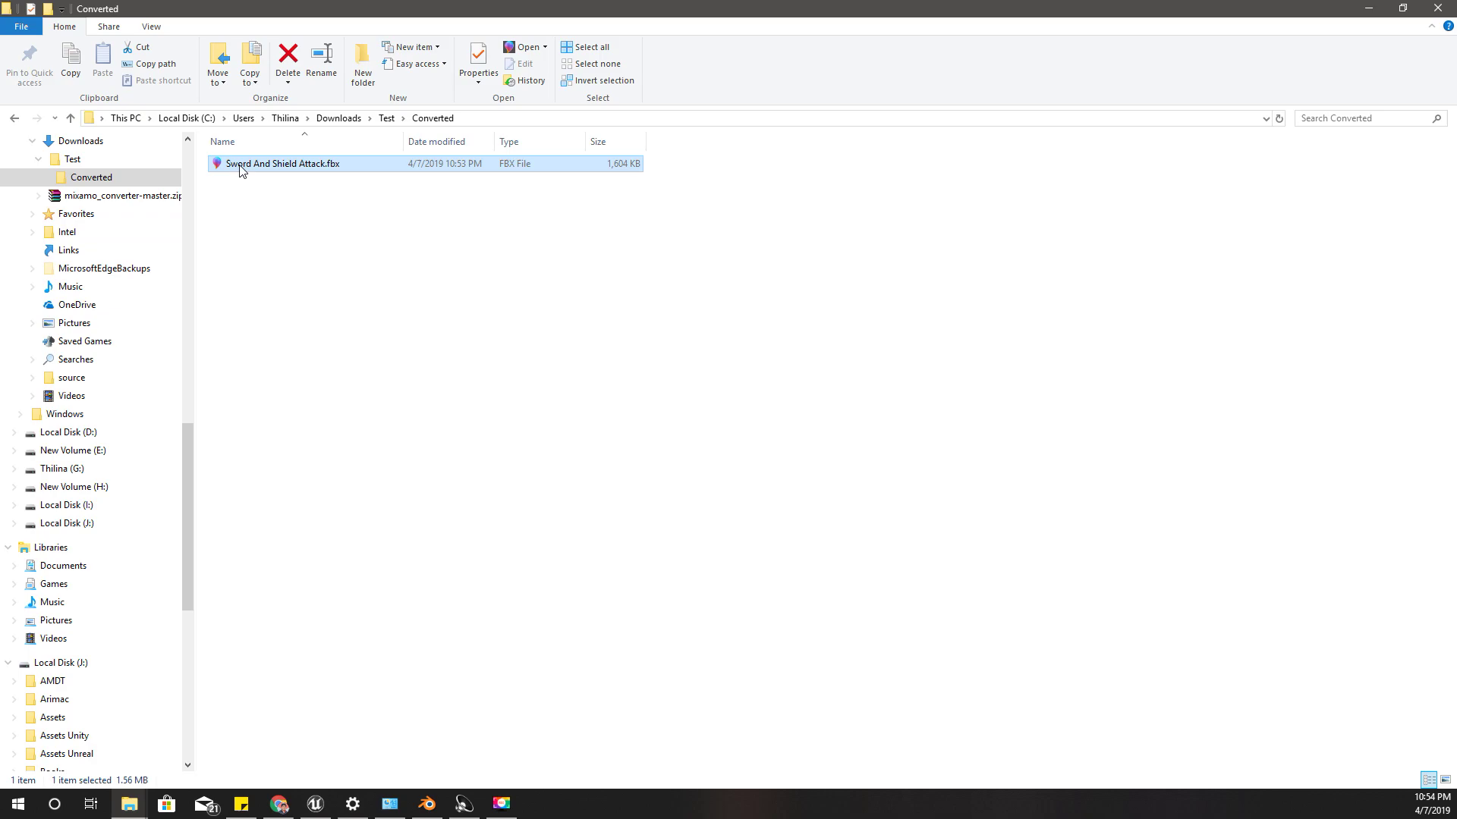
pyautogui.moveTo(241, 170); pyautogui.dragTo(568, 316)
pyautogui.hotkey('alt', 'Tab')
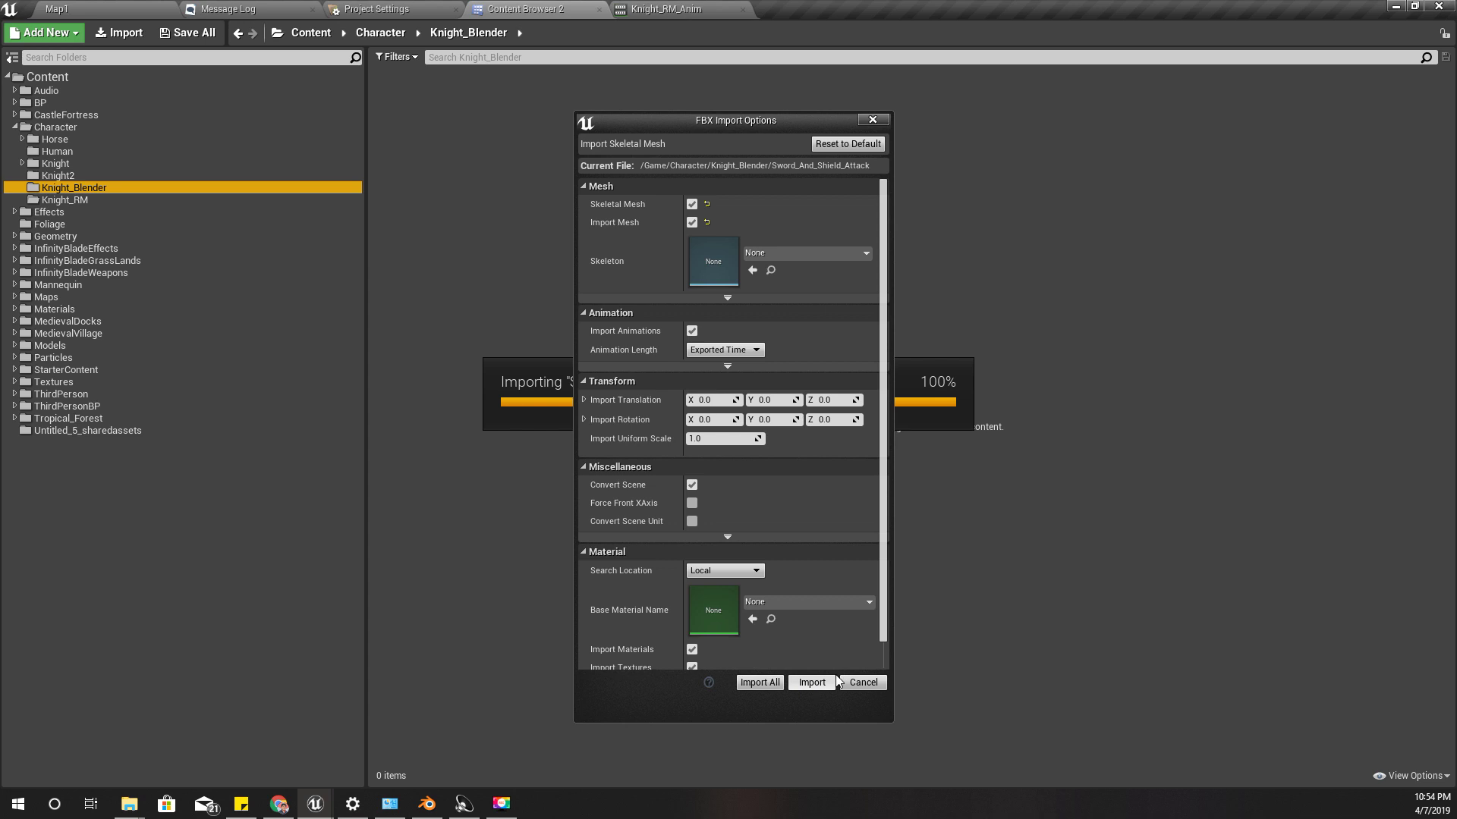
pyautogui.click(812, 682)
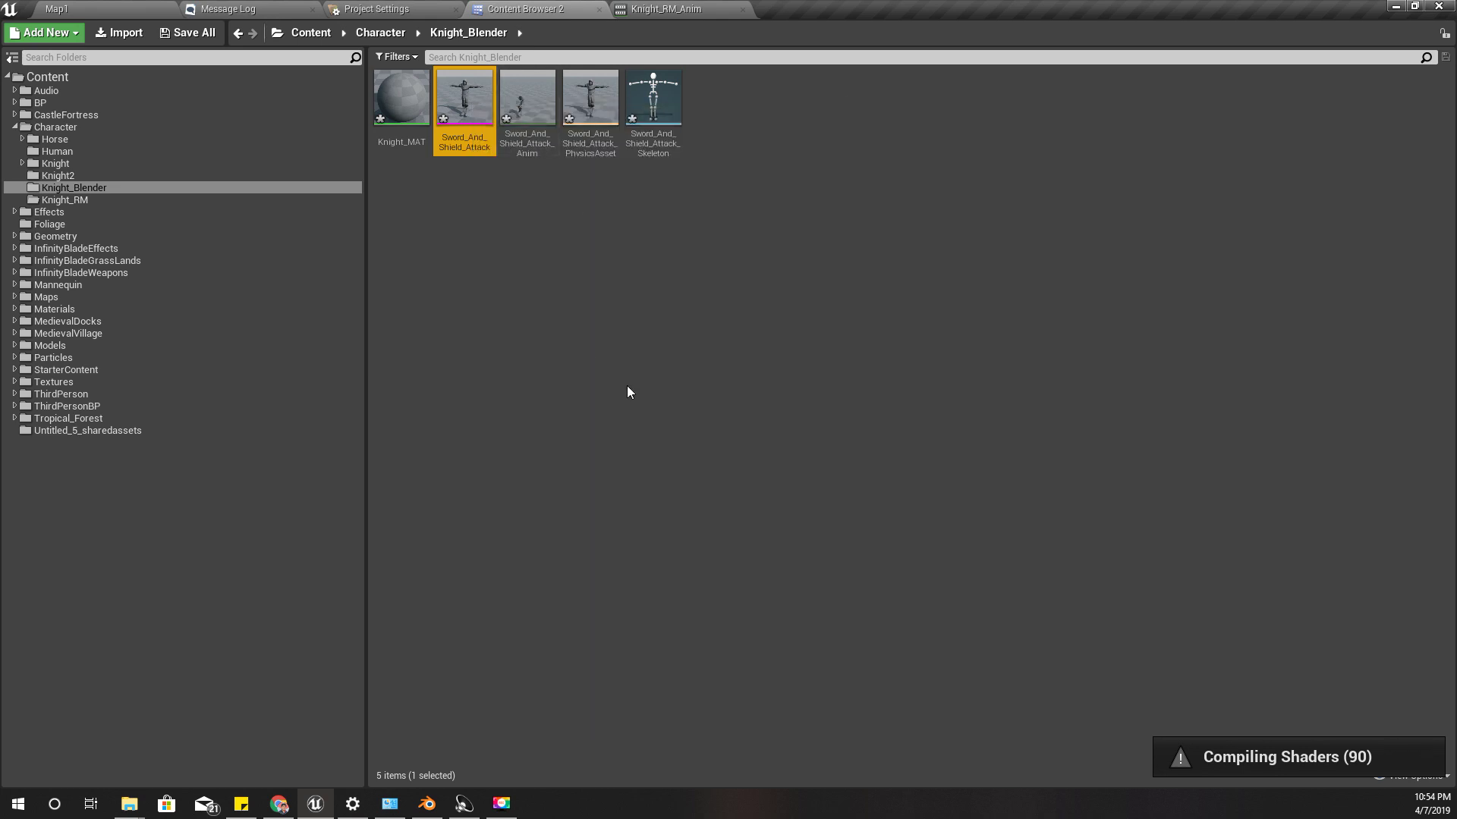
pyautogui.doubleClick(652, 99)
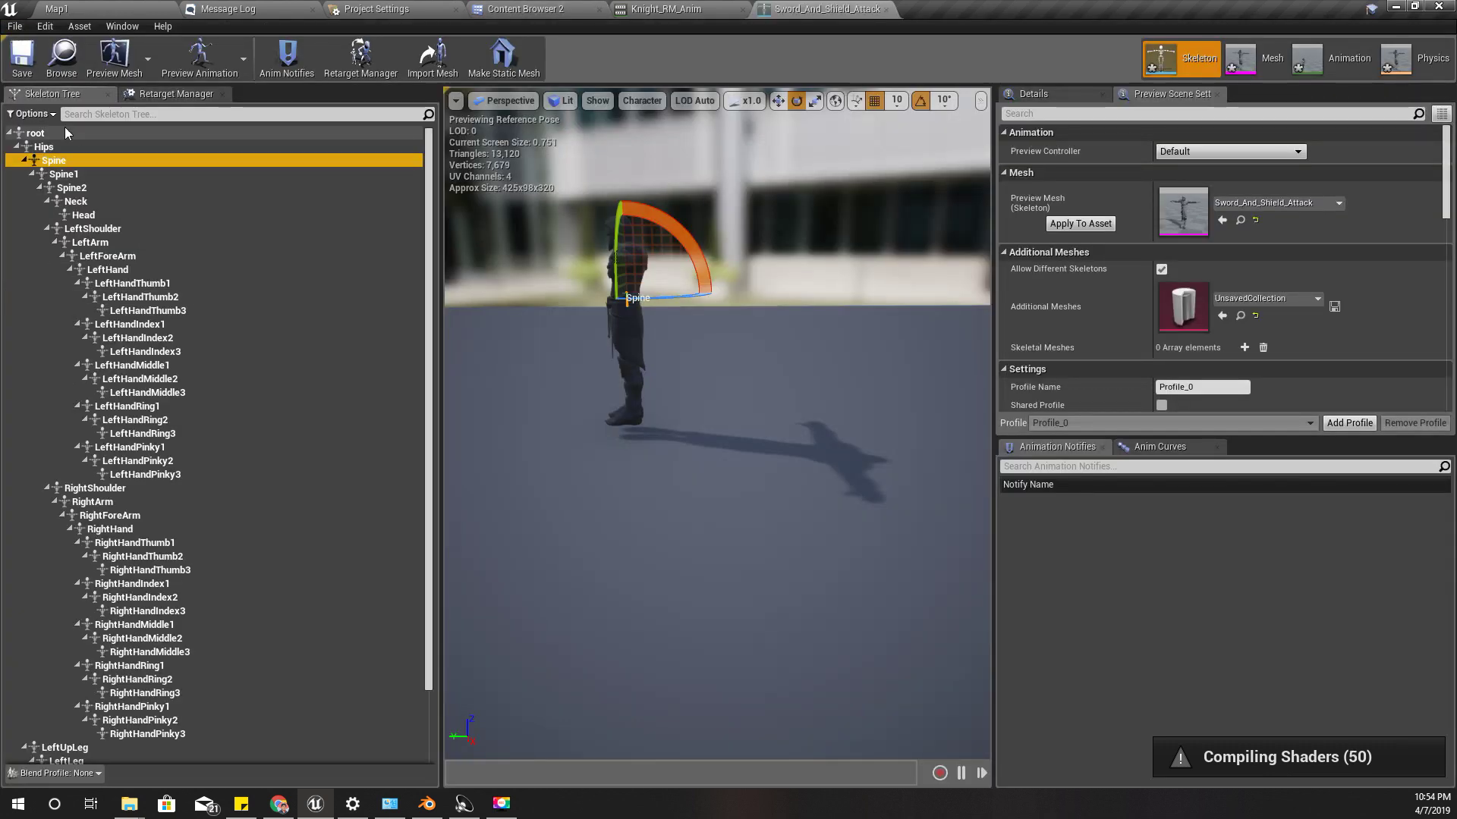
# Select the skeleton's root bone, close the Knight_RM_Anim editor, and clear the asset selection
pyautogui.click(65, 130)
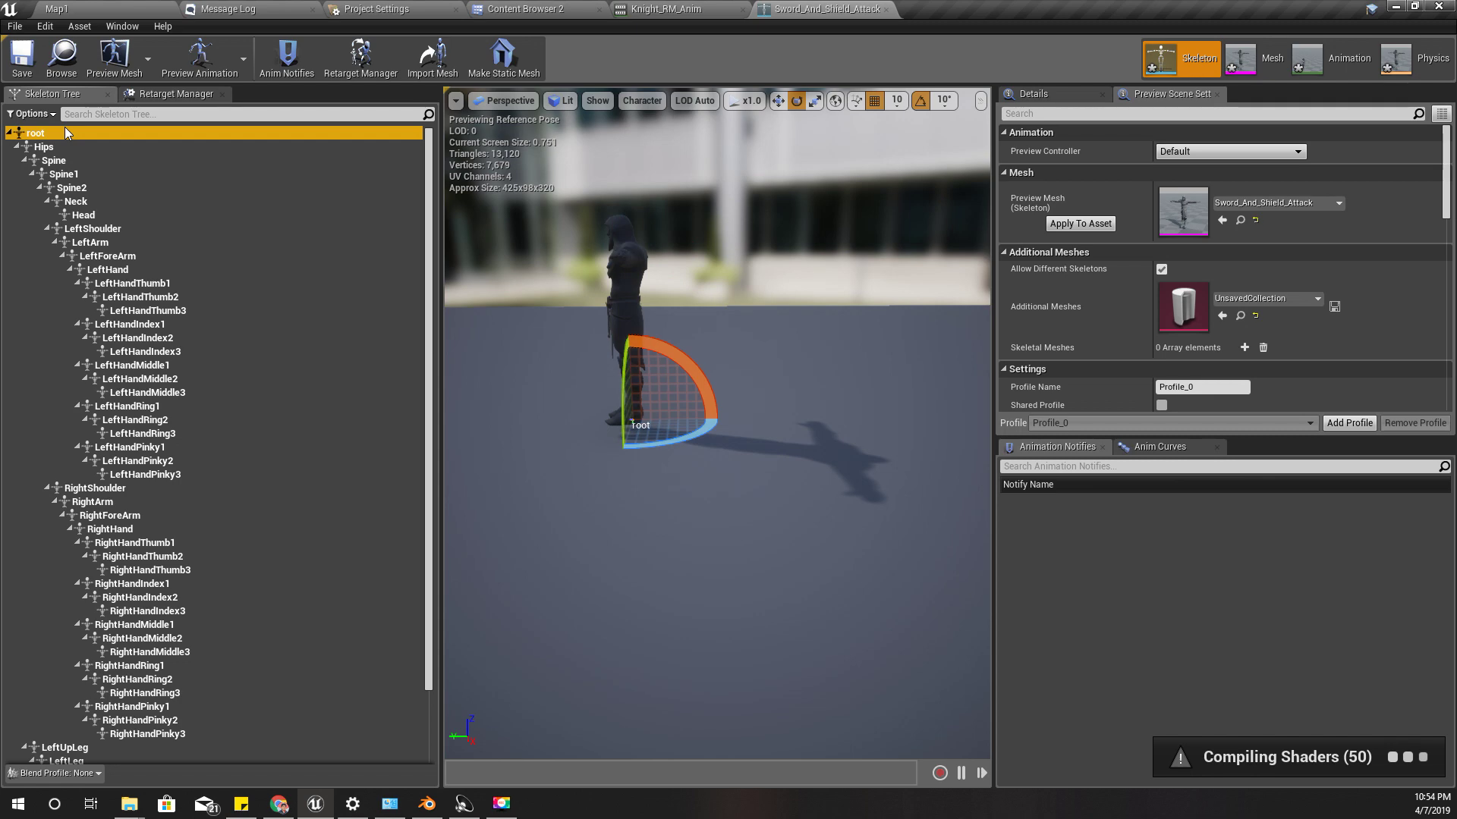
pyautogui.click(662, 8)
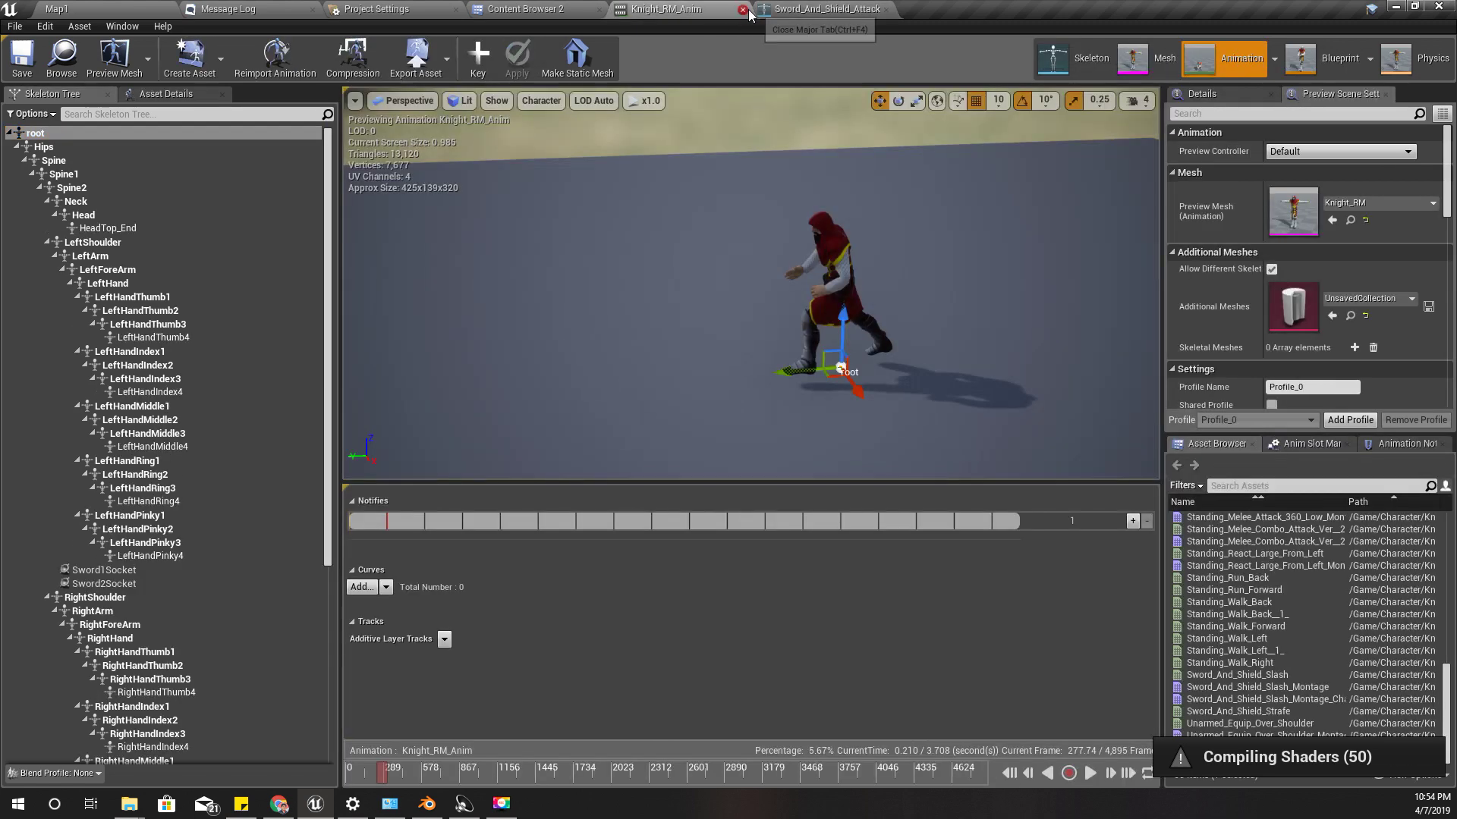
pyautogui.click(743, 9)
pyautogui.click(568, 312)
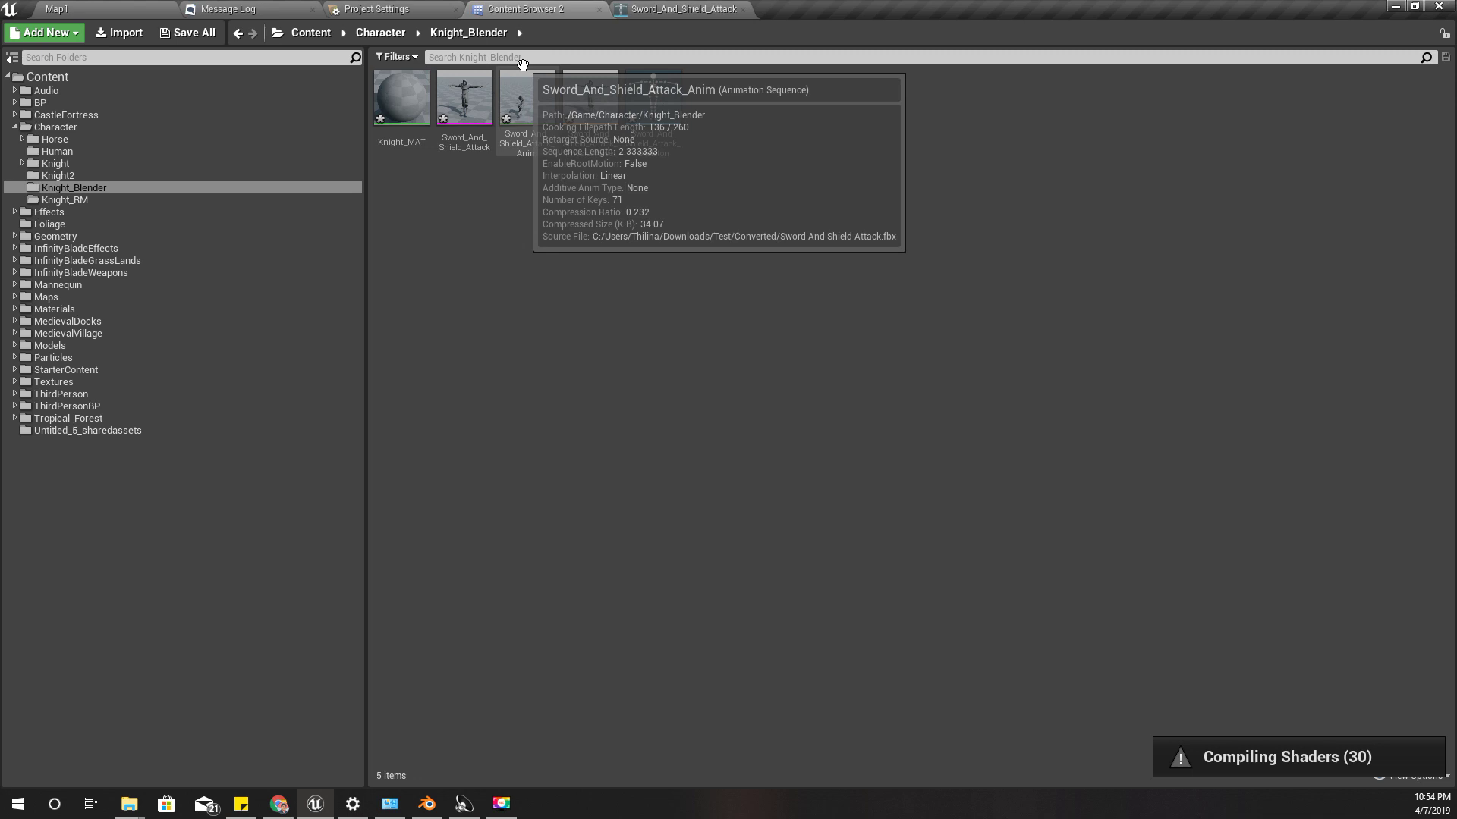
# Preview Sword_And_Shield_Attack_Anim with the move gizmo, watching the root bone travel forward
pyautogui.doubleClick(523, 64)
pyautogui.click(34, 134)
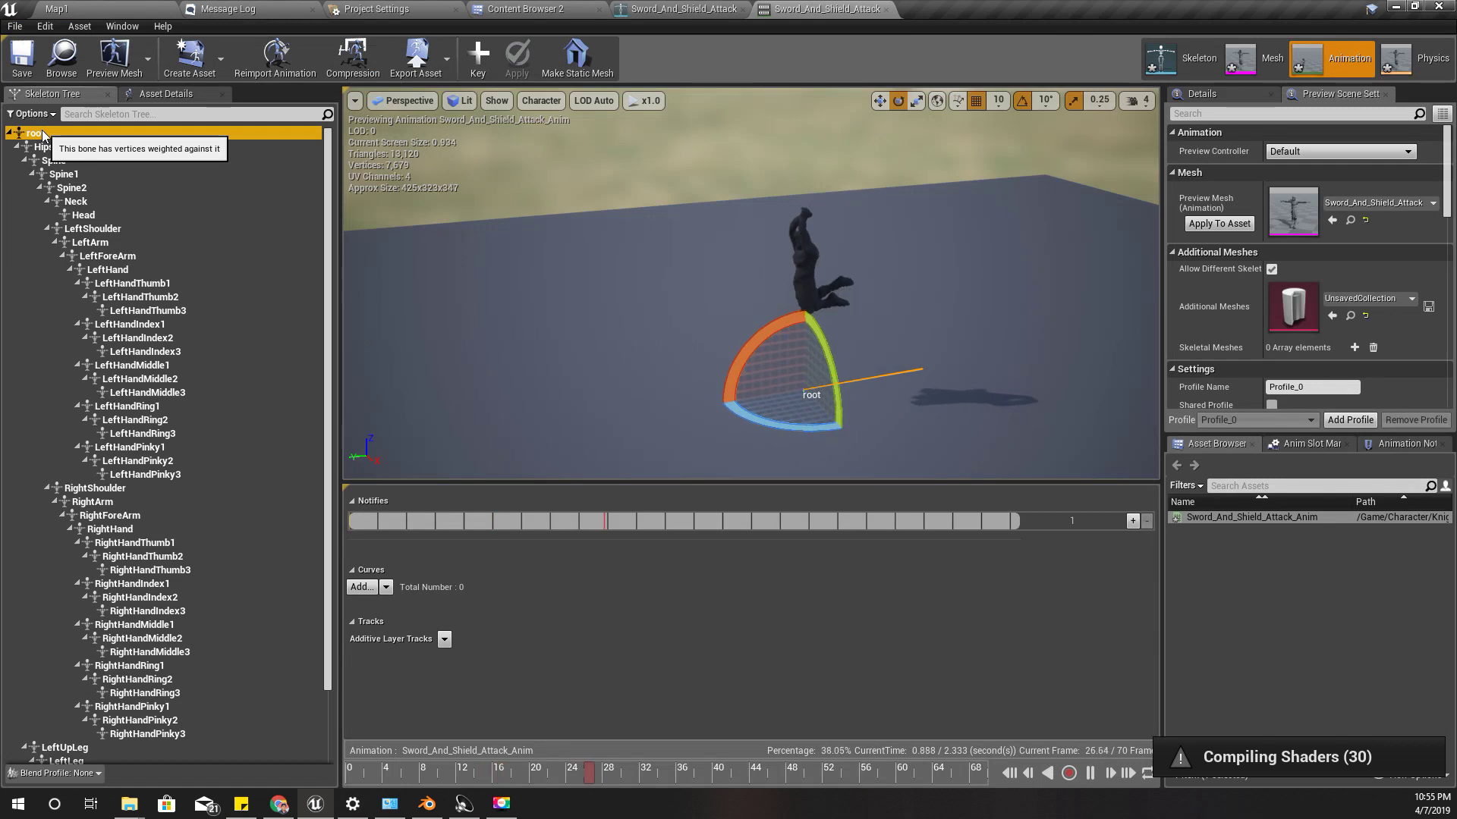
pyautogui.press('w')
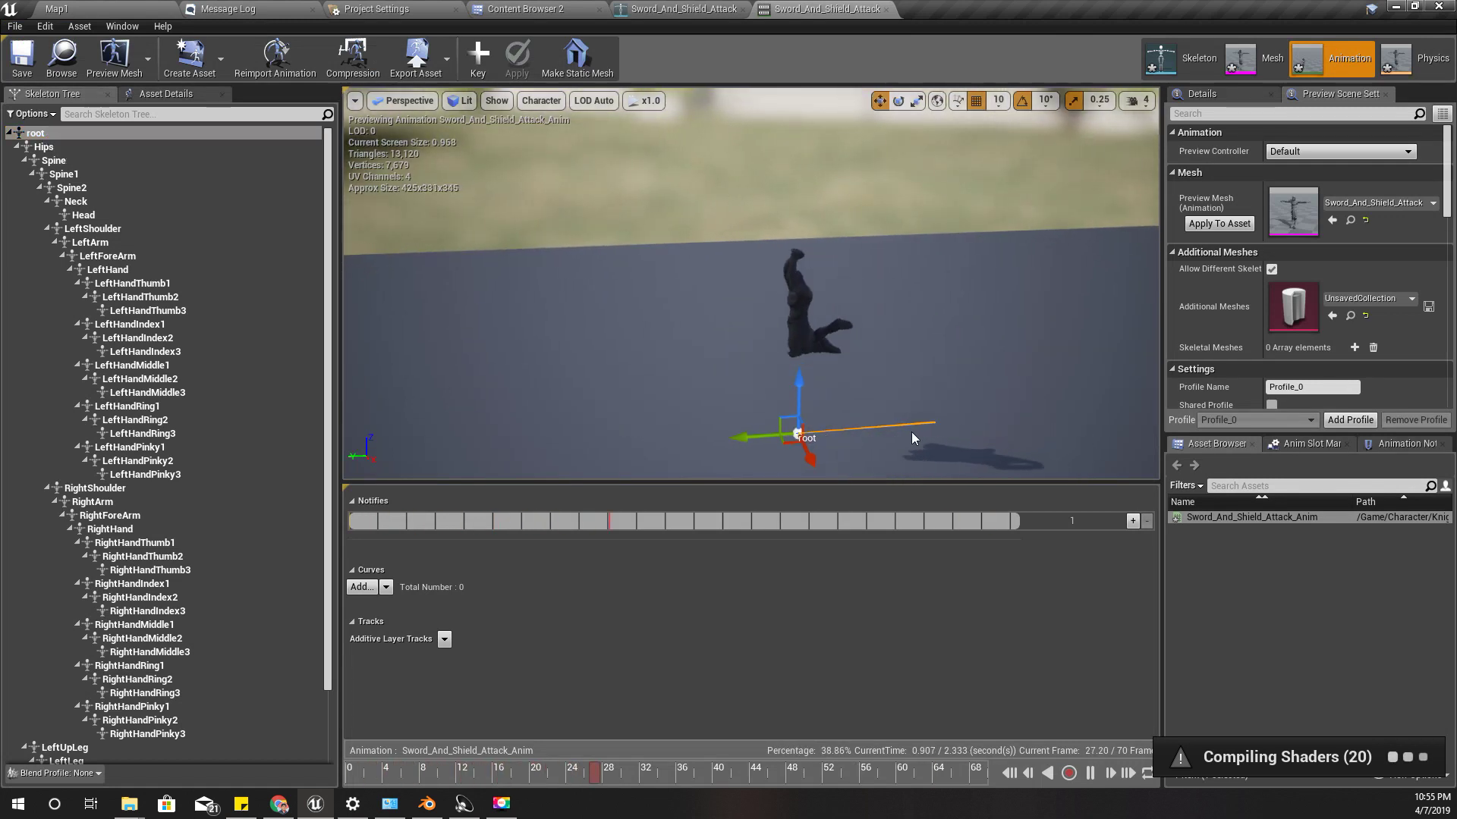
pyautogui.moveTo(751, 318); pyautogui.dragTo(898, 420, button='right')
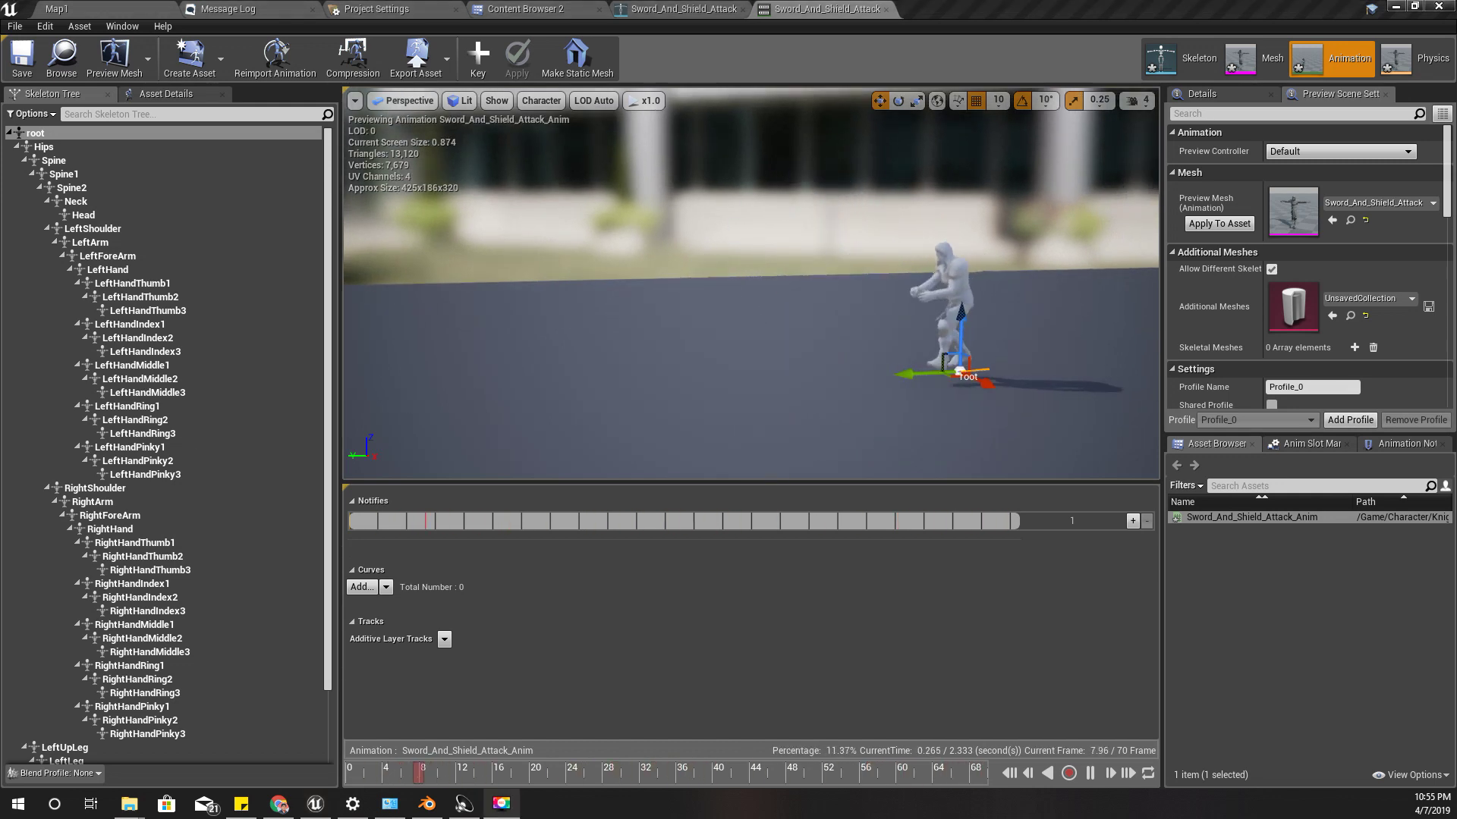
pyautogui.click(644, 408)
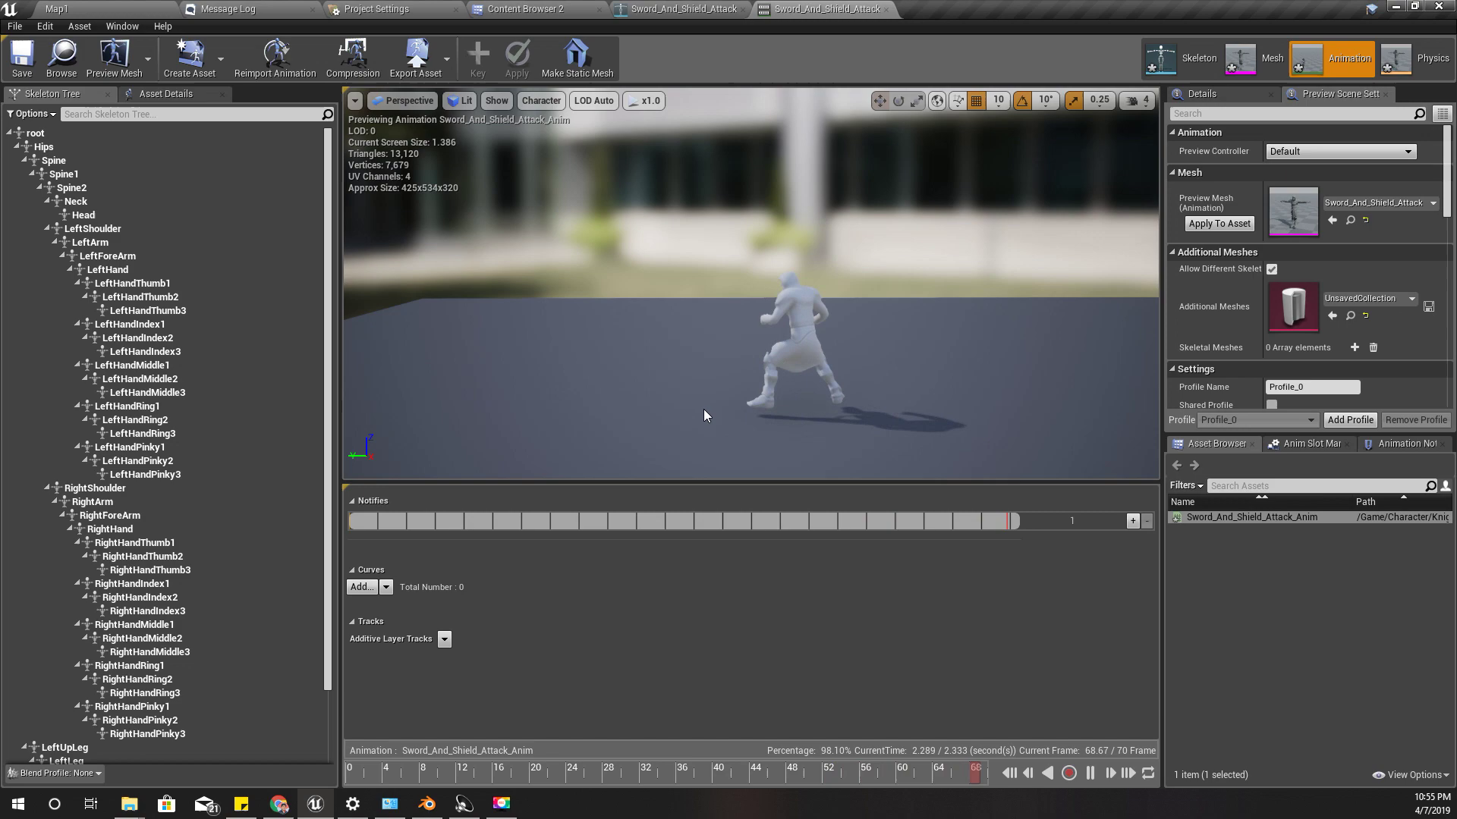
# Search Mixamo's animation library for 'attack'
pyautogui.hotkey('alt', 'Tab')
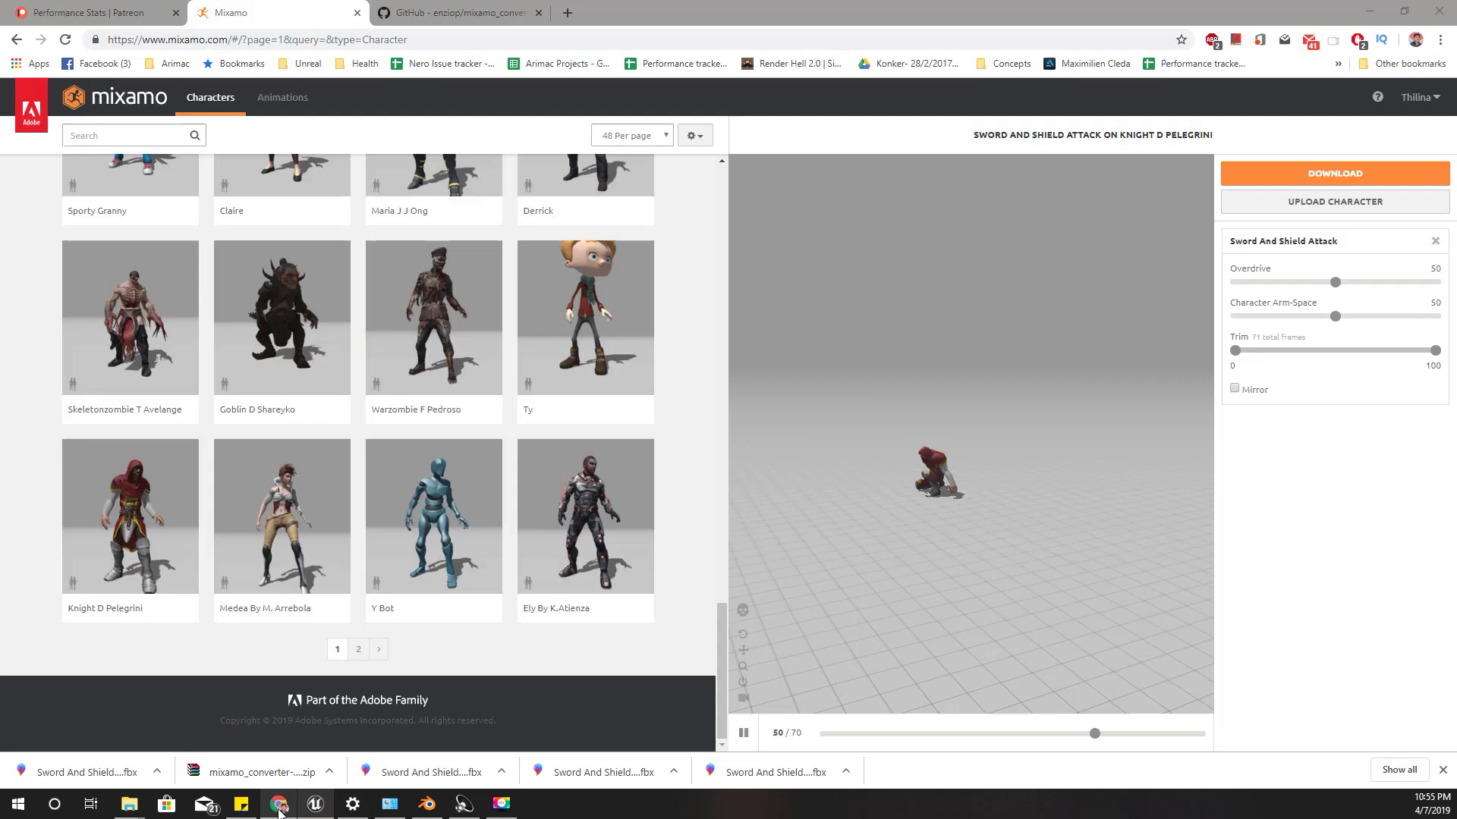
pyautogui.click(281, 98)
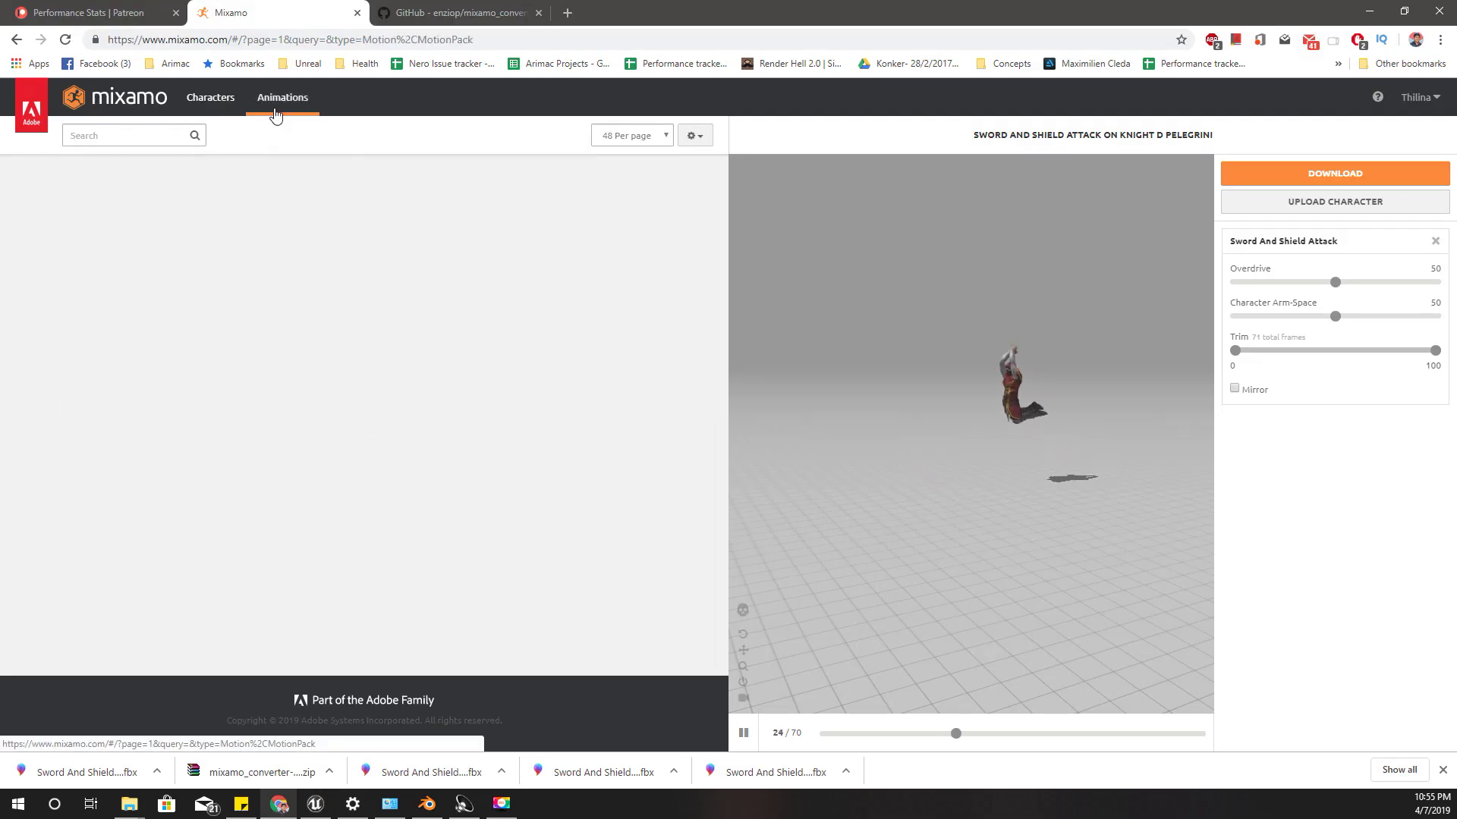
pyautogui.click(115, 137)
pyautogui.write('attack')
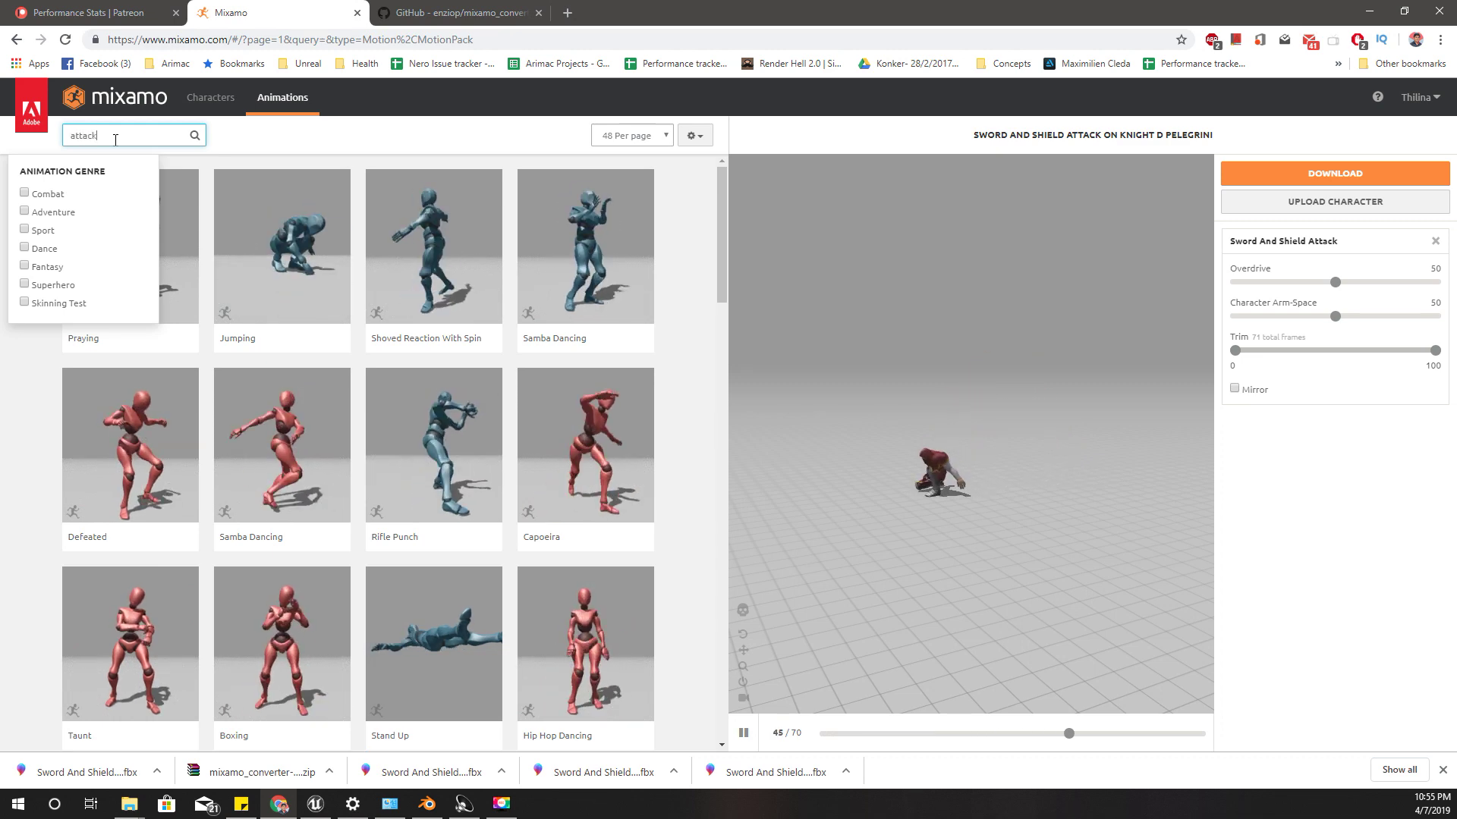
pyautogui.press('Return')
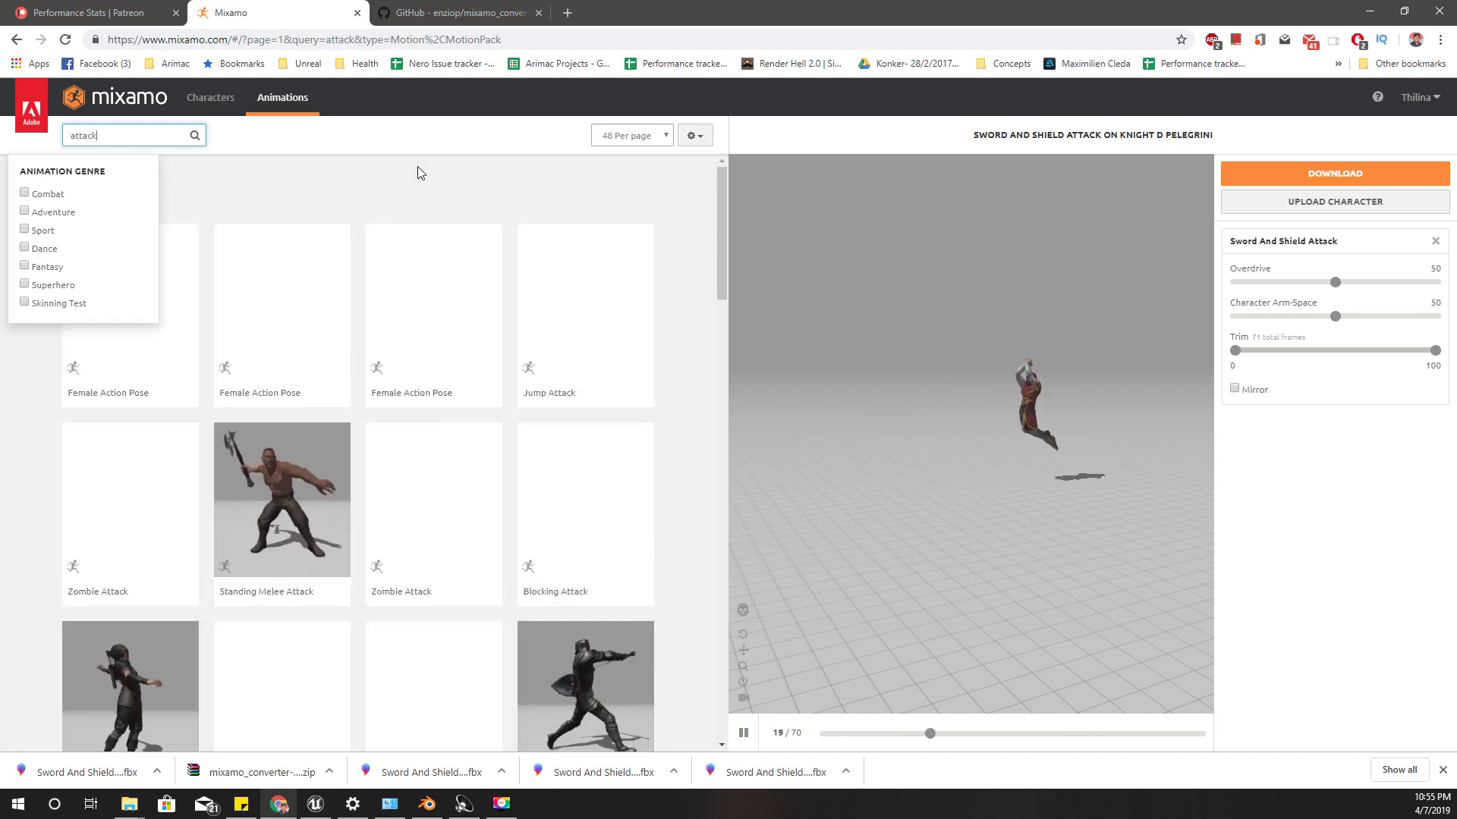
# Preview Jump Attack on the knight, then go to the Patreon tab
pyautogui.click(599, 304)
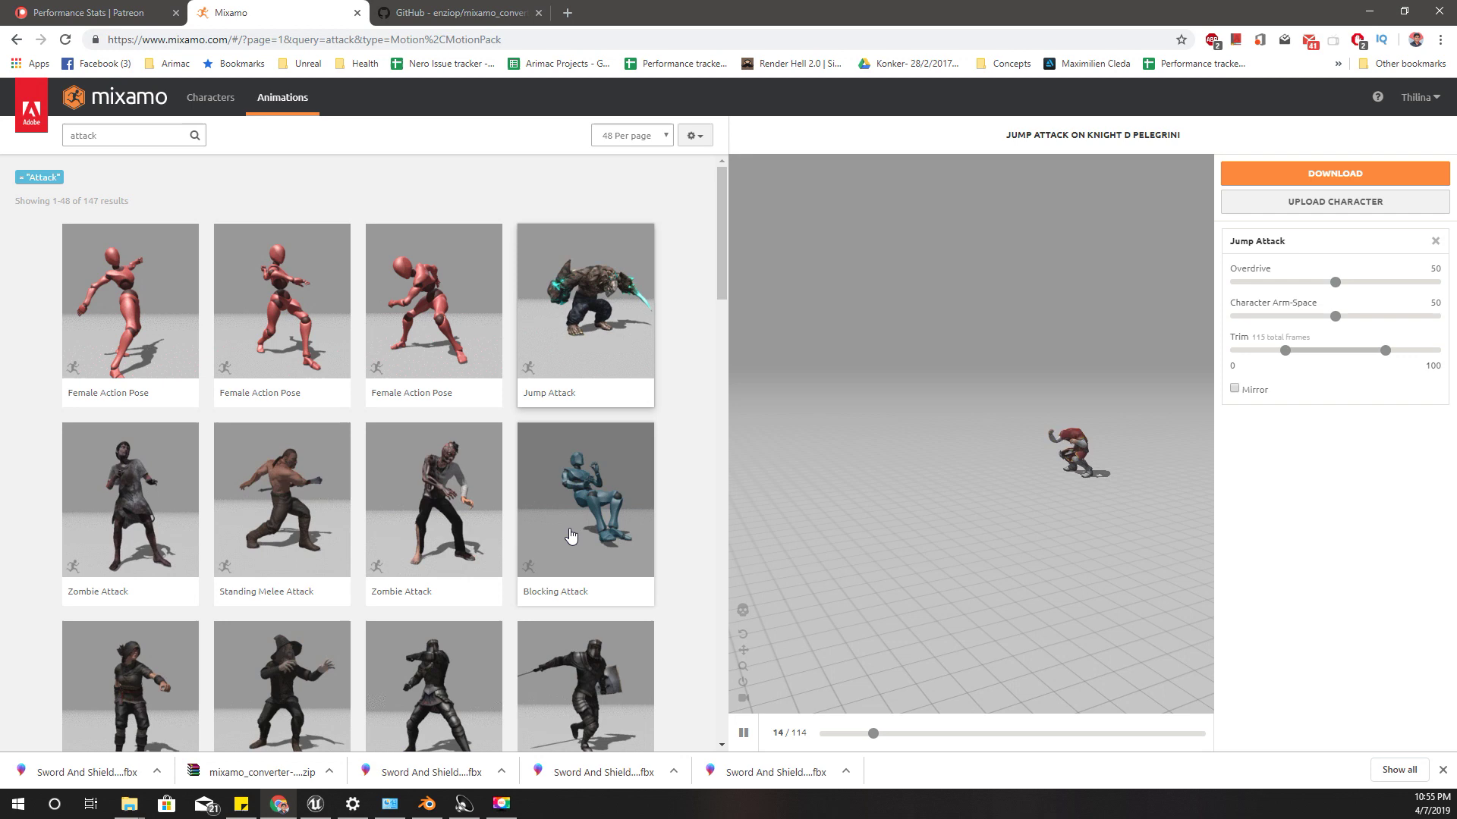
pyautogui.scroll(-2, 570, 535)
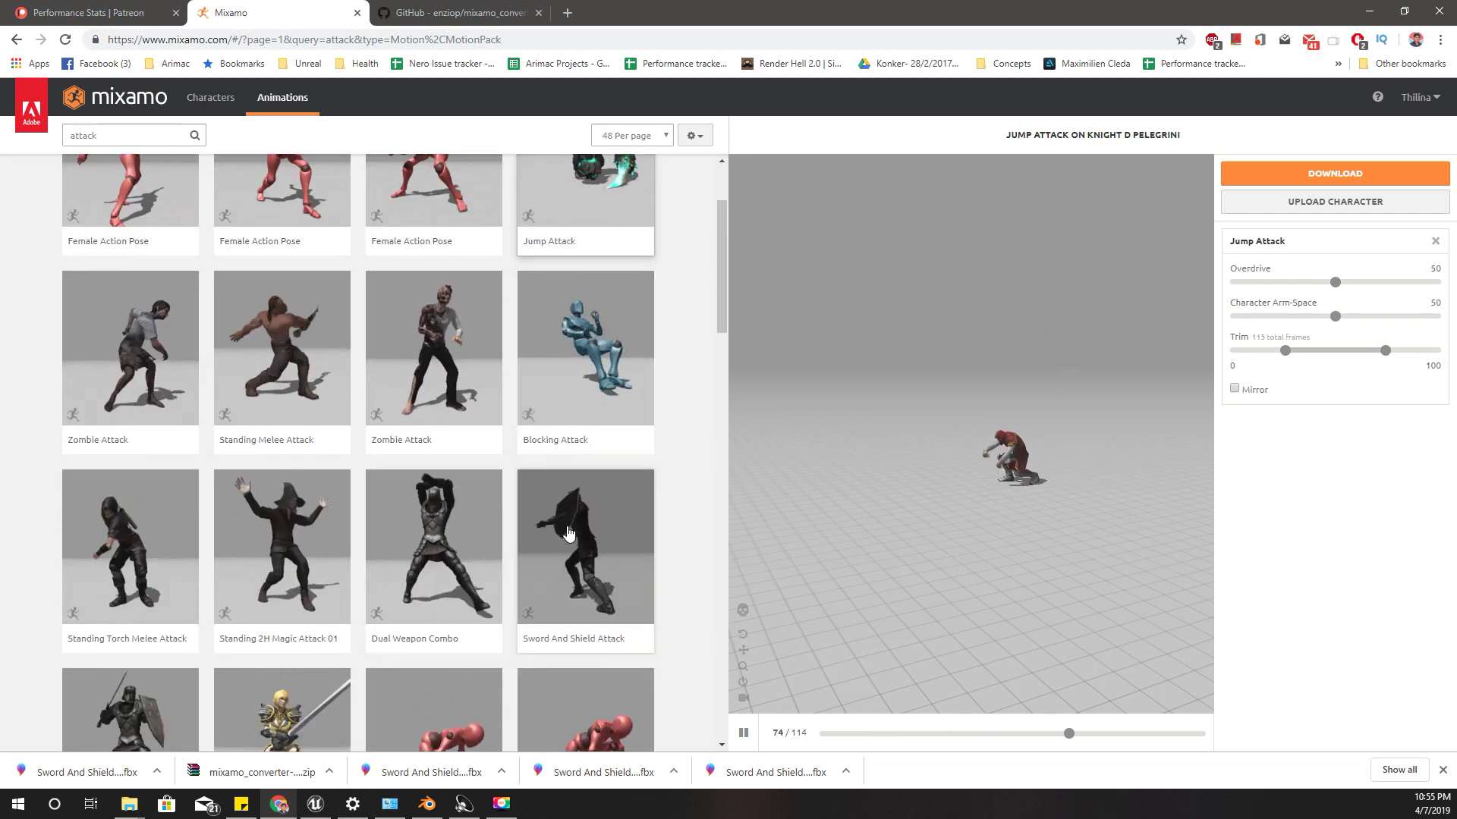
pyautogui.scroll(2, 569, 533)
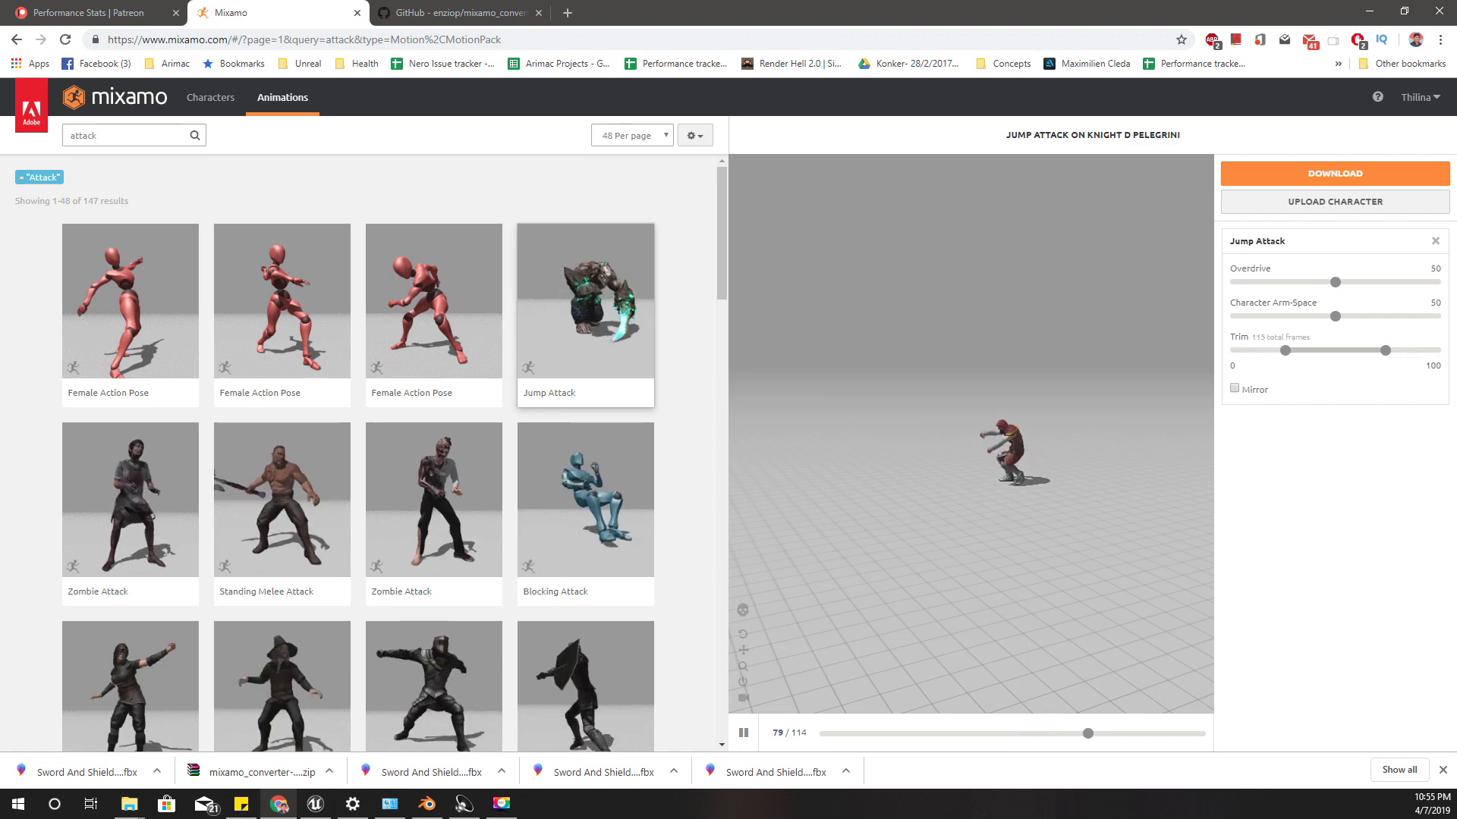
pyautogui.hotkey('ctrl', 'shift', 'Tab')
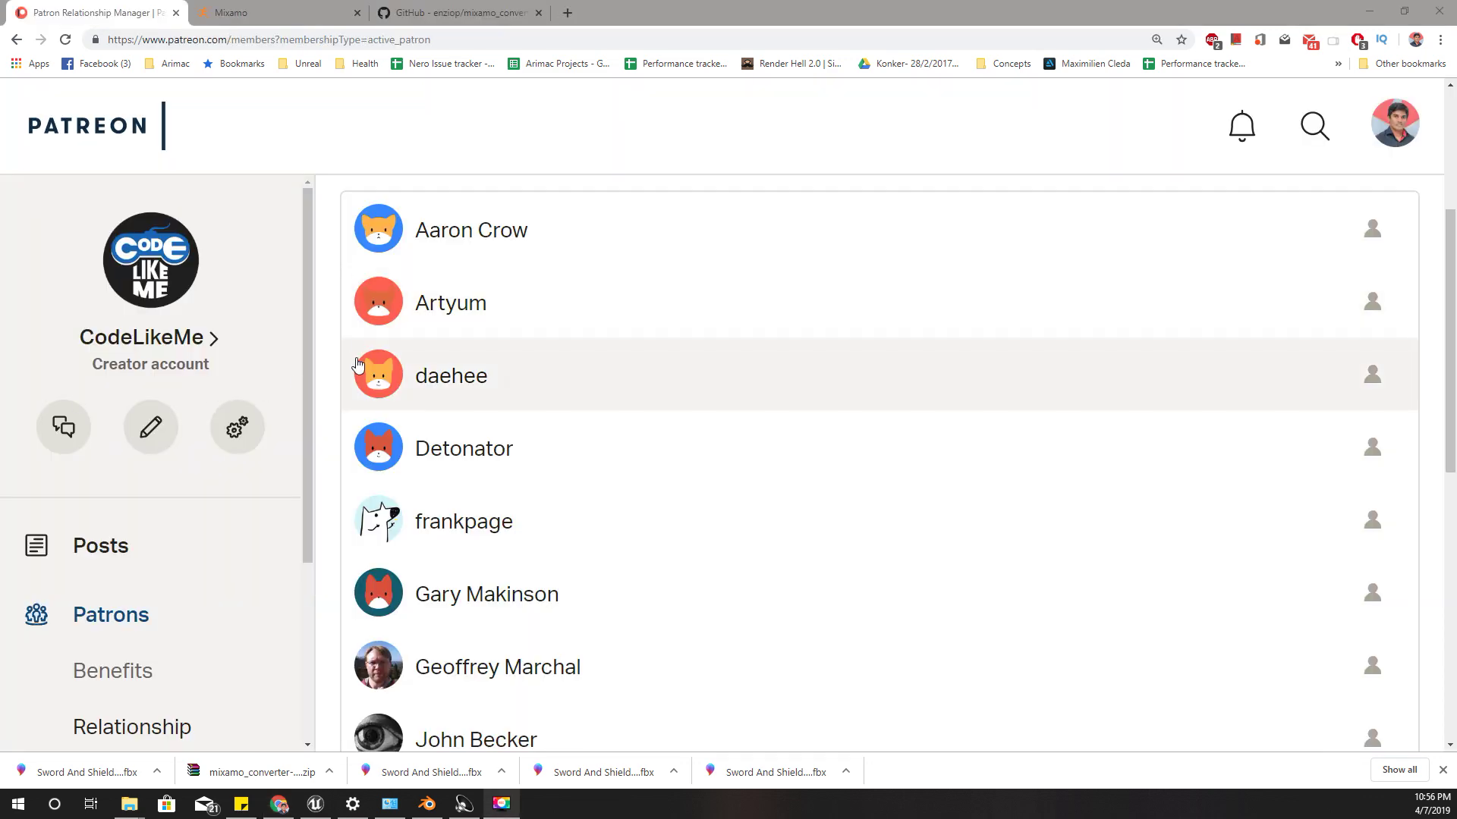
# Scroll through the Patreon active patrons list
pyautogui.scroll(-3, 308, 219)
pyautogui.scroll(-6, 547, 384)
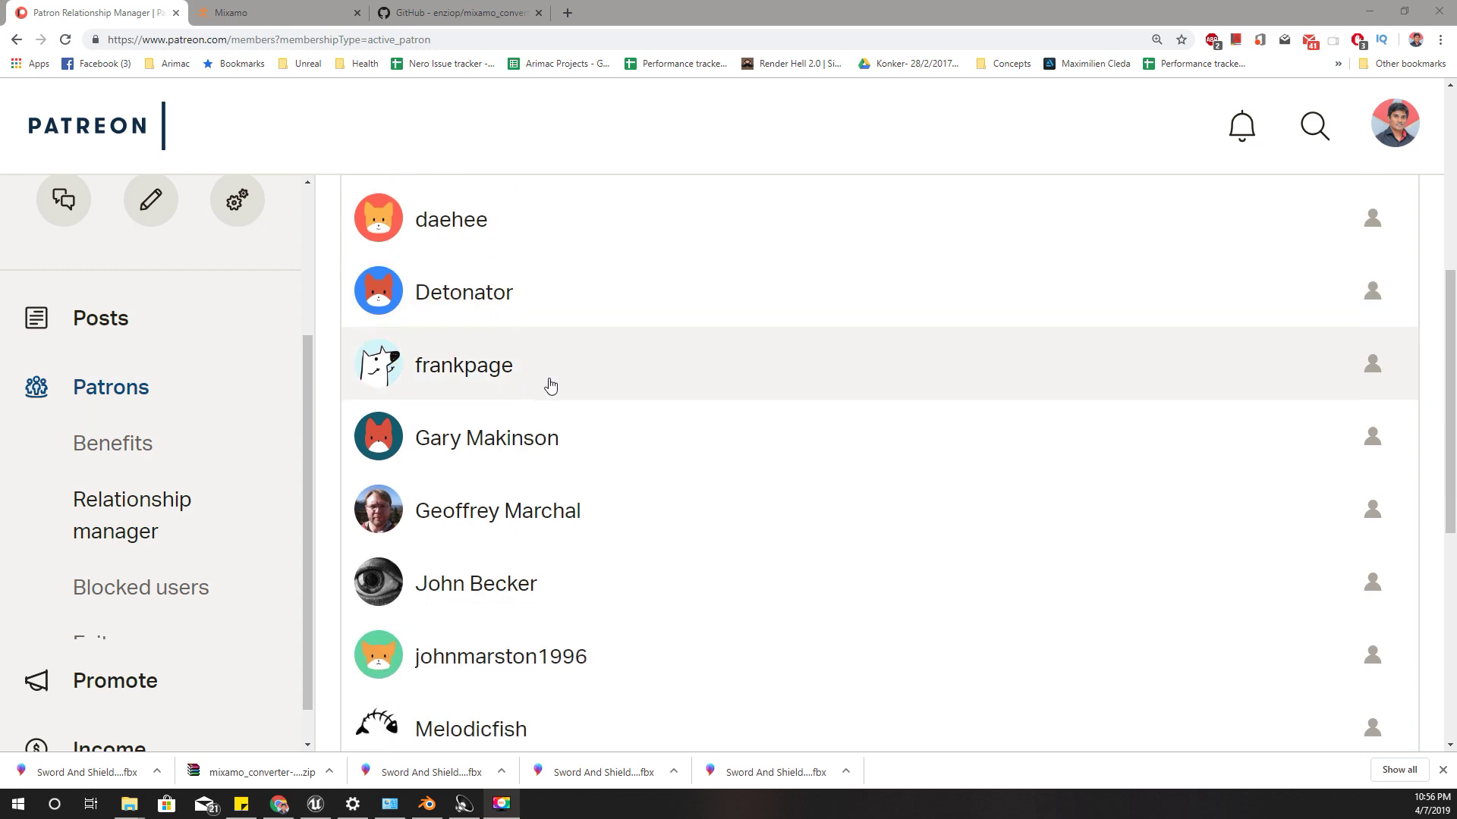
pyautogui.scroll(-3, 554, 395)
pyautogui.scroll(8, 557, 399)
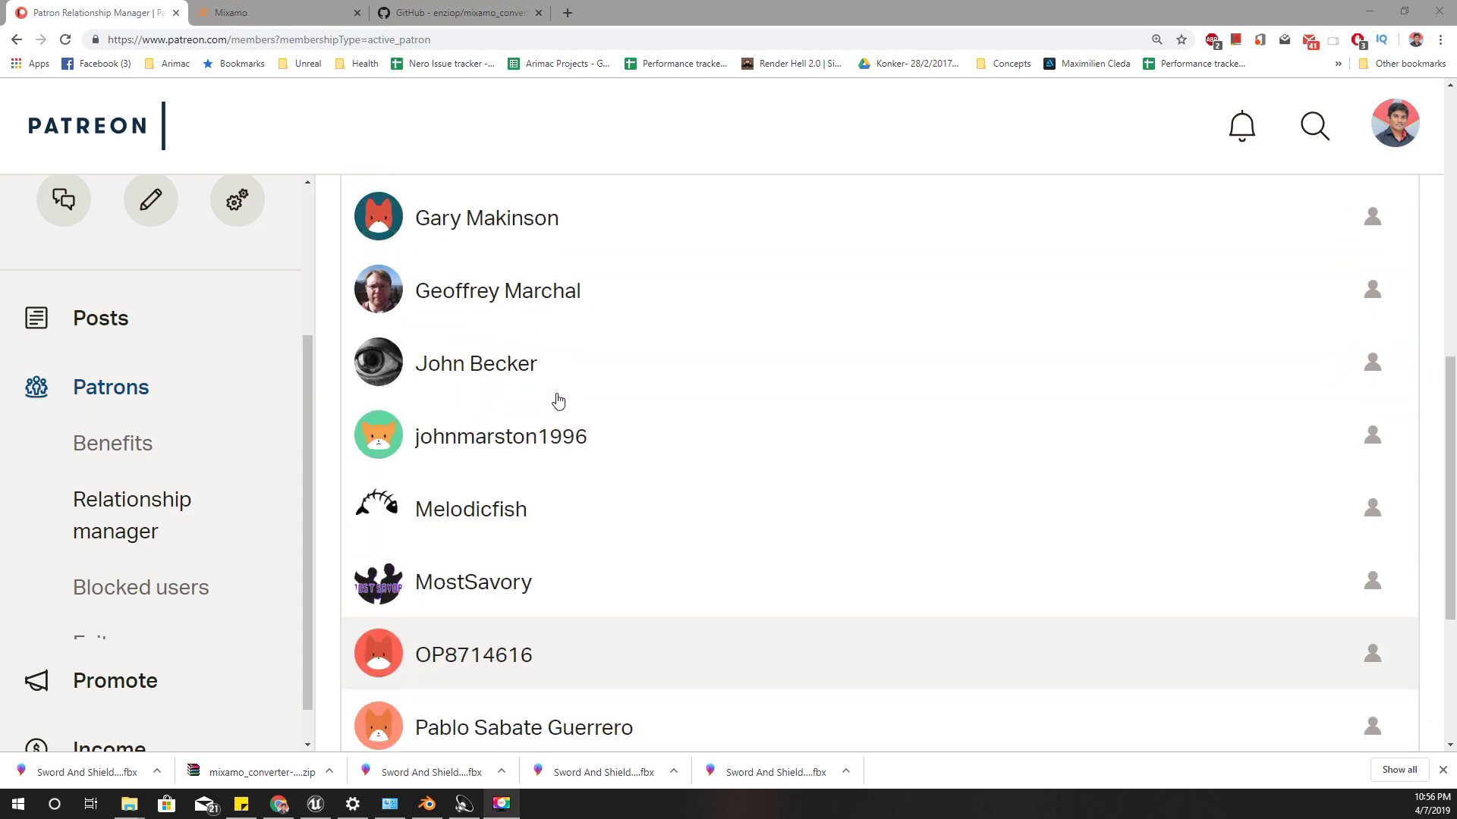
pyautogui.scroll(3, 556, 400)
pyautogui.scroll(-8, 556, 399)
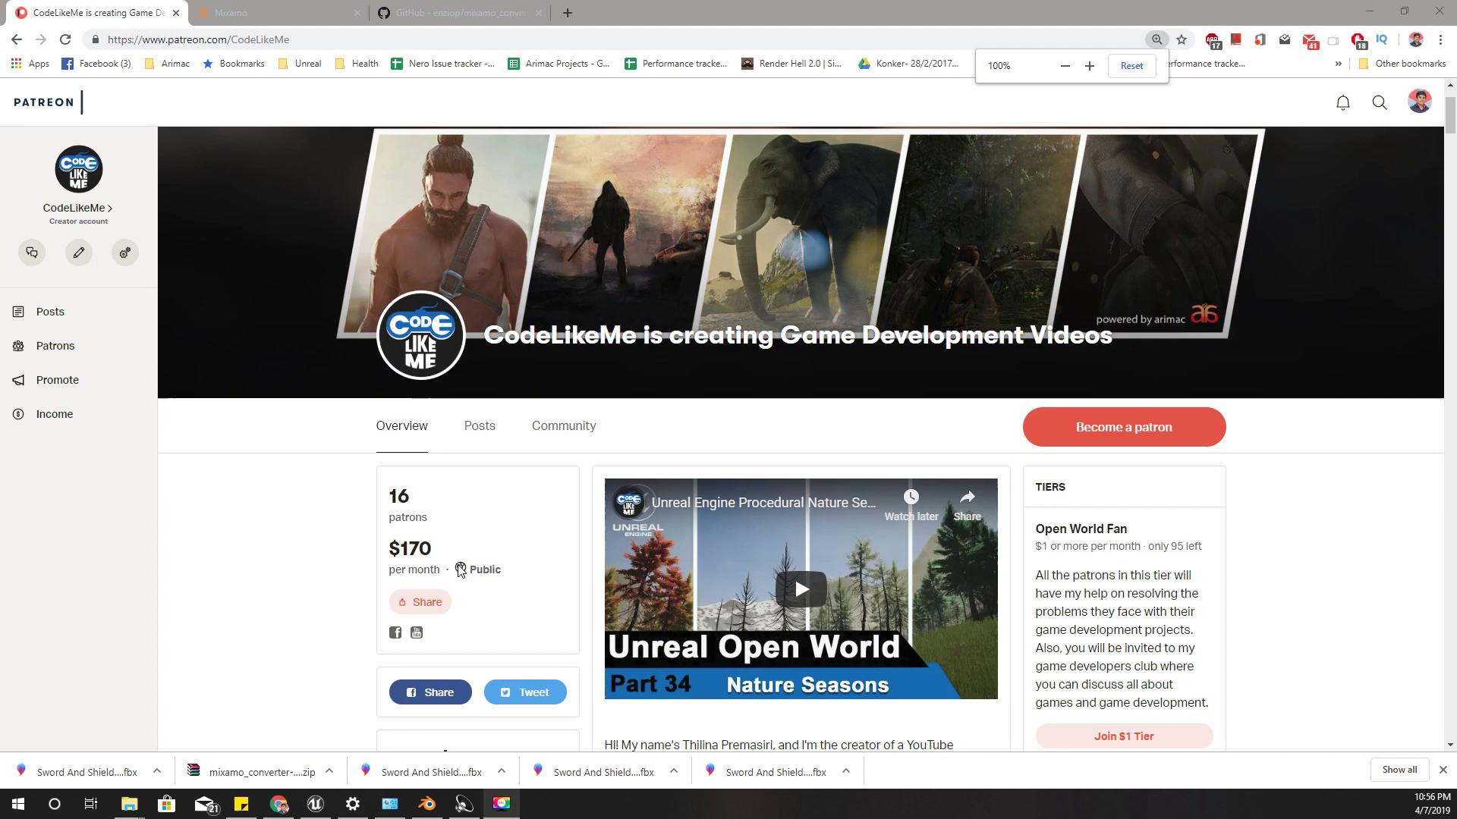
pyautogui.scroll(-5, 425, 607)
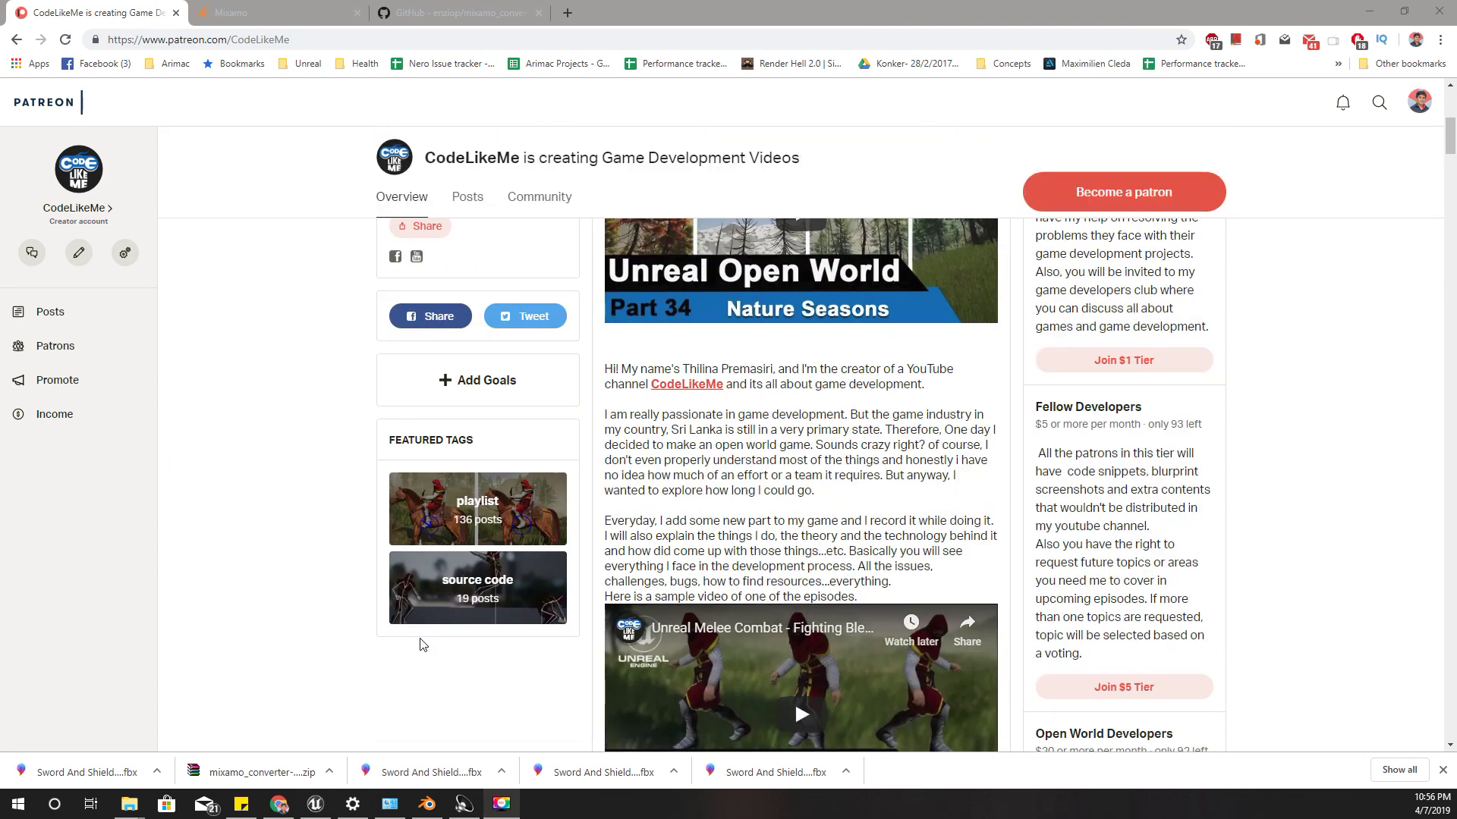
# Filter CodeLikeMe's posts by the 'source code' tag and browse the Root bone character files update
pyautogui.click(447, 596)
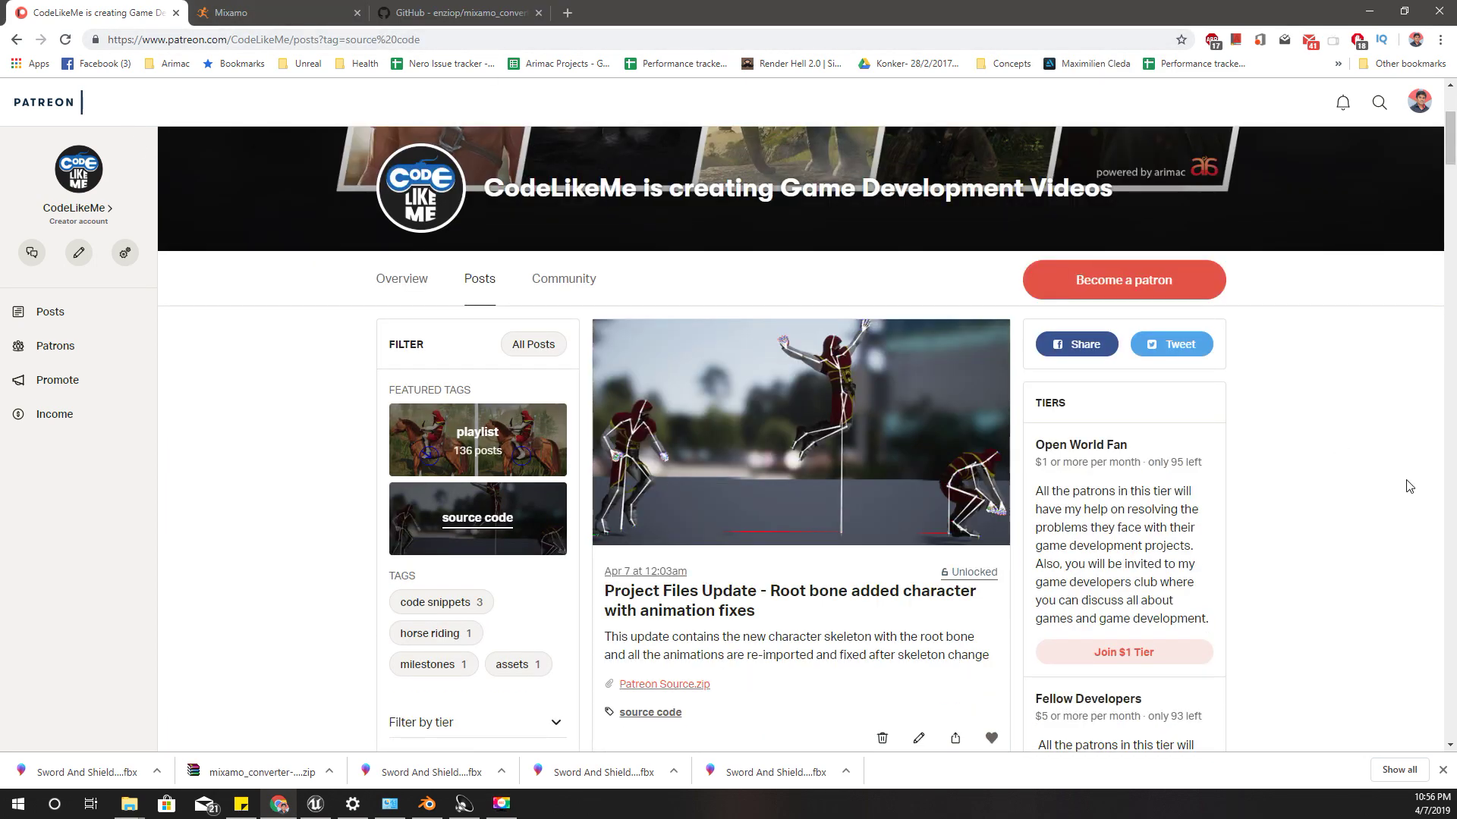
pyautogui.scroll(-5, 1332, 431)
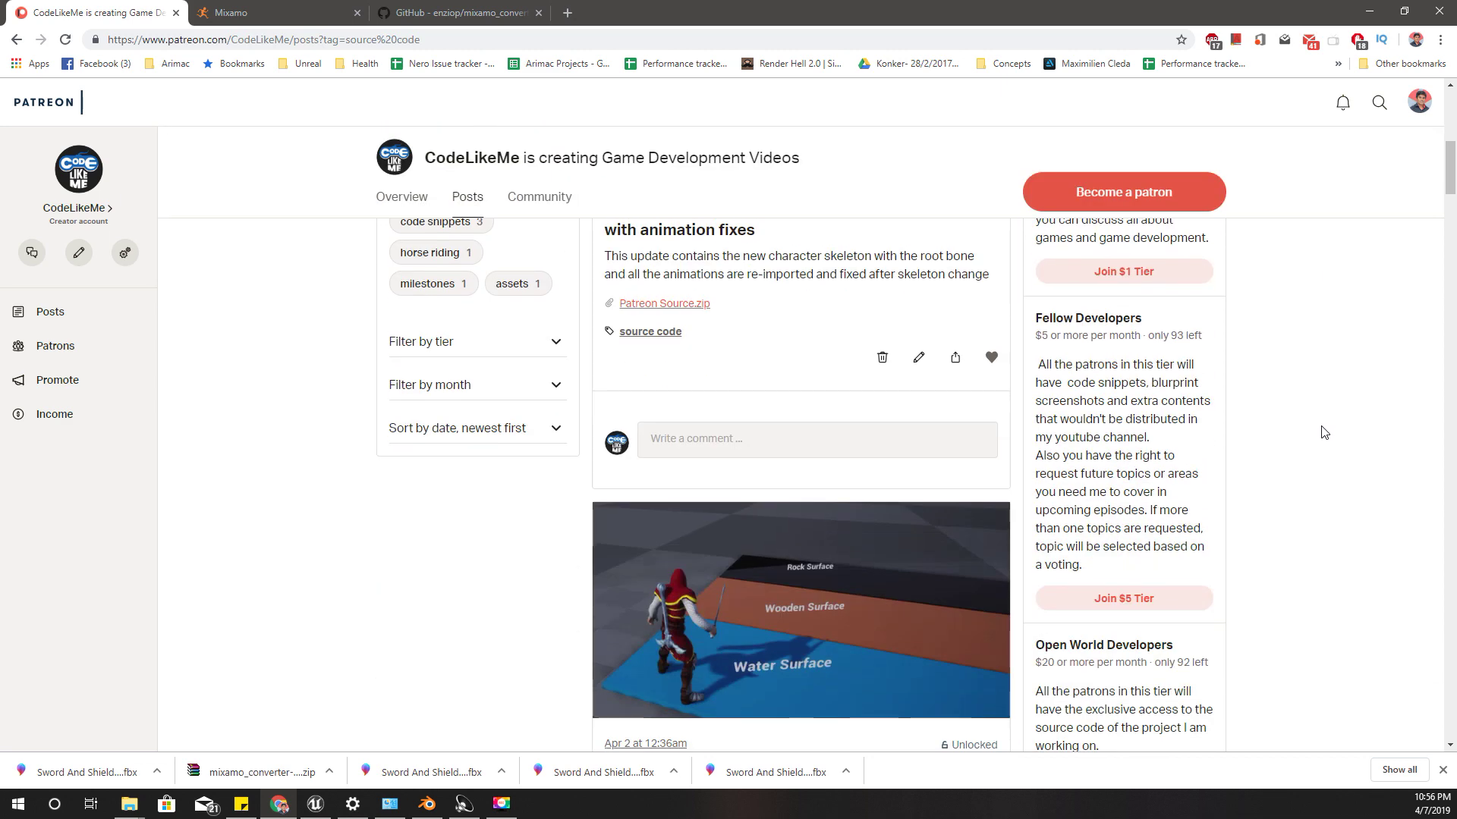
pyautogui.scroll(4, 1320, 437)
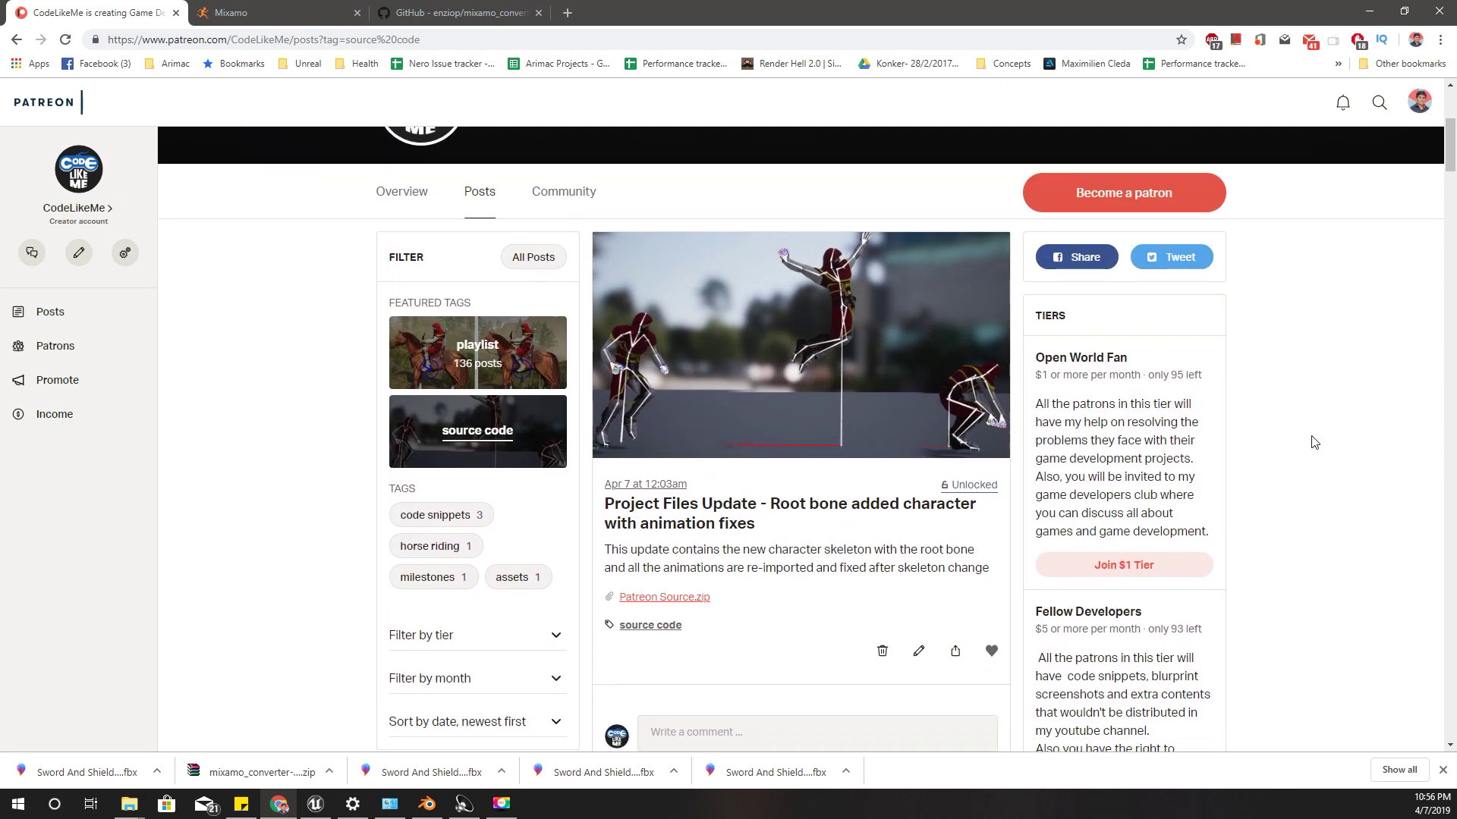
pyautogui.scroll(-12, 1314, 442)
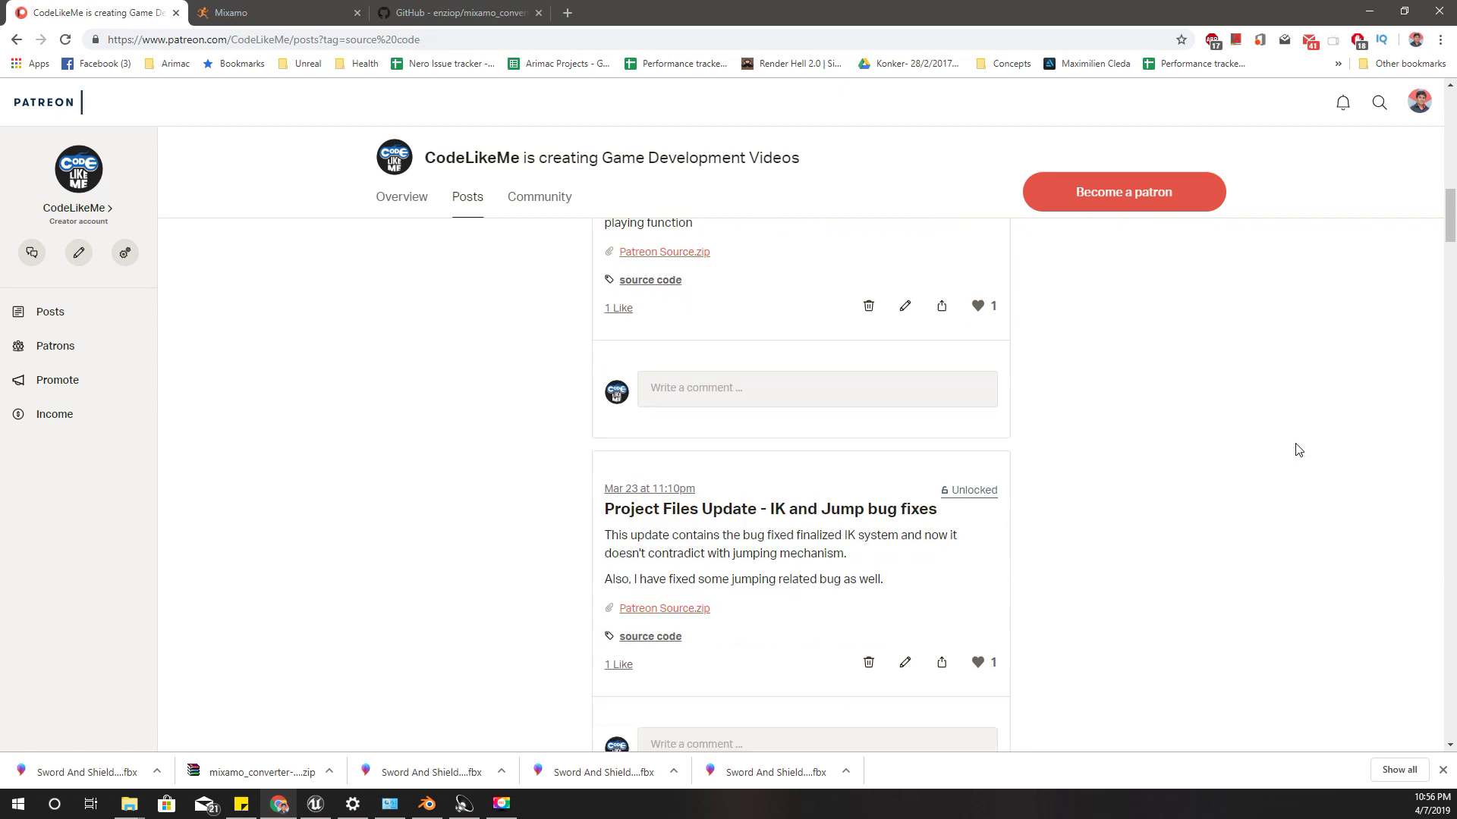
pyautogui.scroll(9, 1296, 450)
pyautogui.moveTo(1072, 458); pyautogui.dragTo(1115, 696)
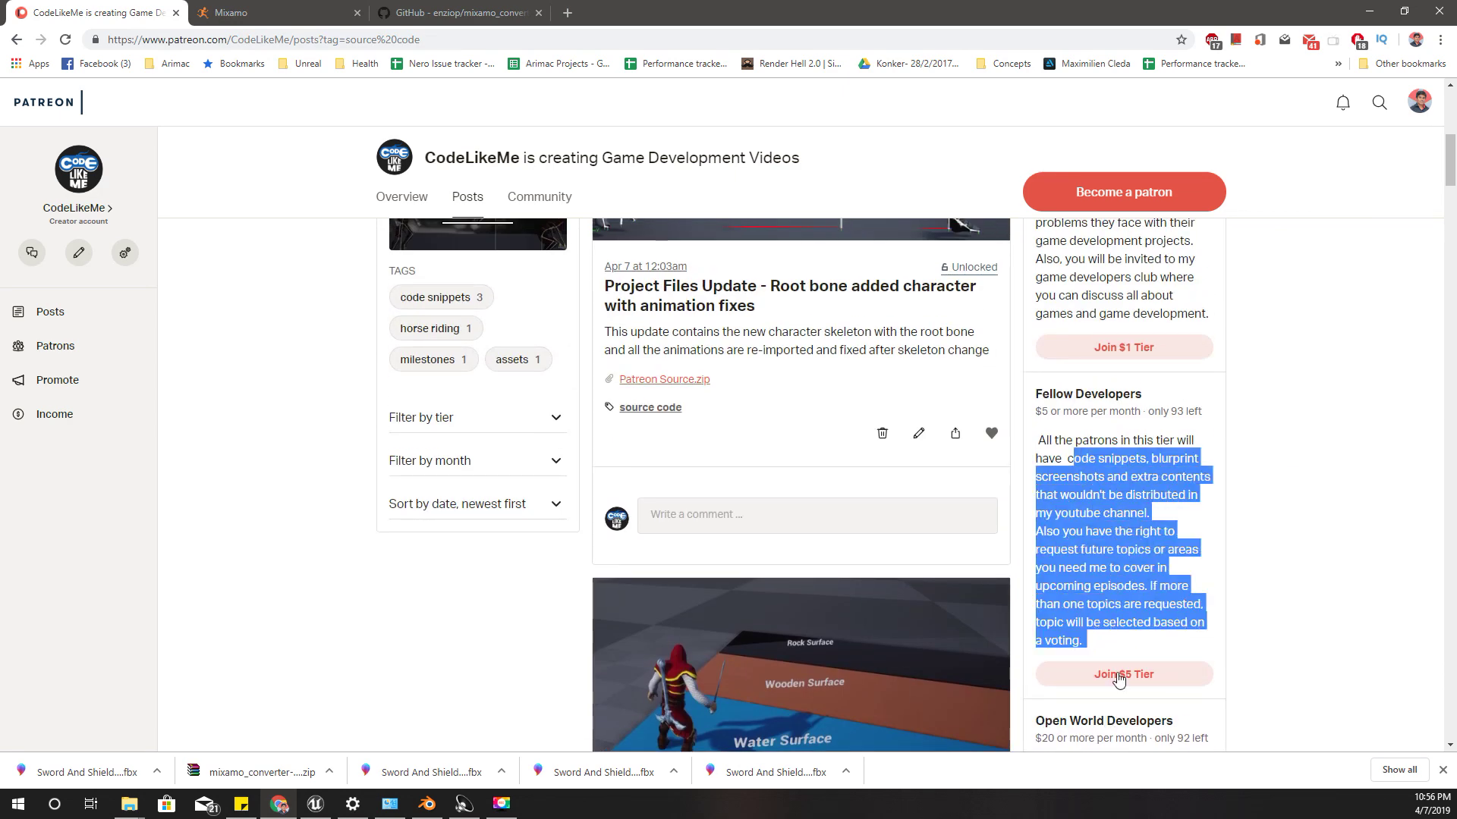
pyautogui.scroll(-2, 1267, 511)
pyautogui.click(1313, 460)
pyautogui.scroll(1, 1313, 465)
pyautogui.scroll(-2, 1315, 470)
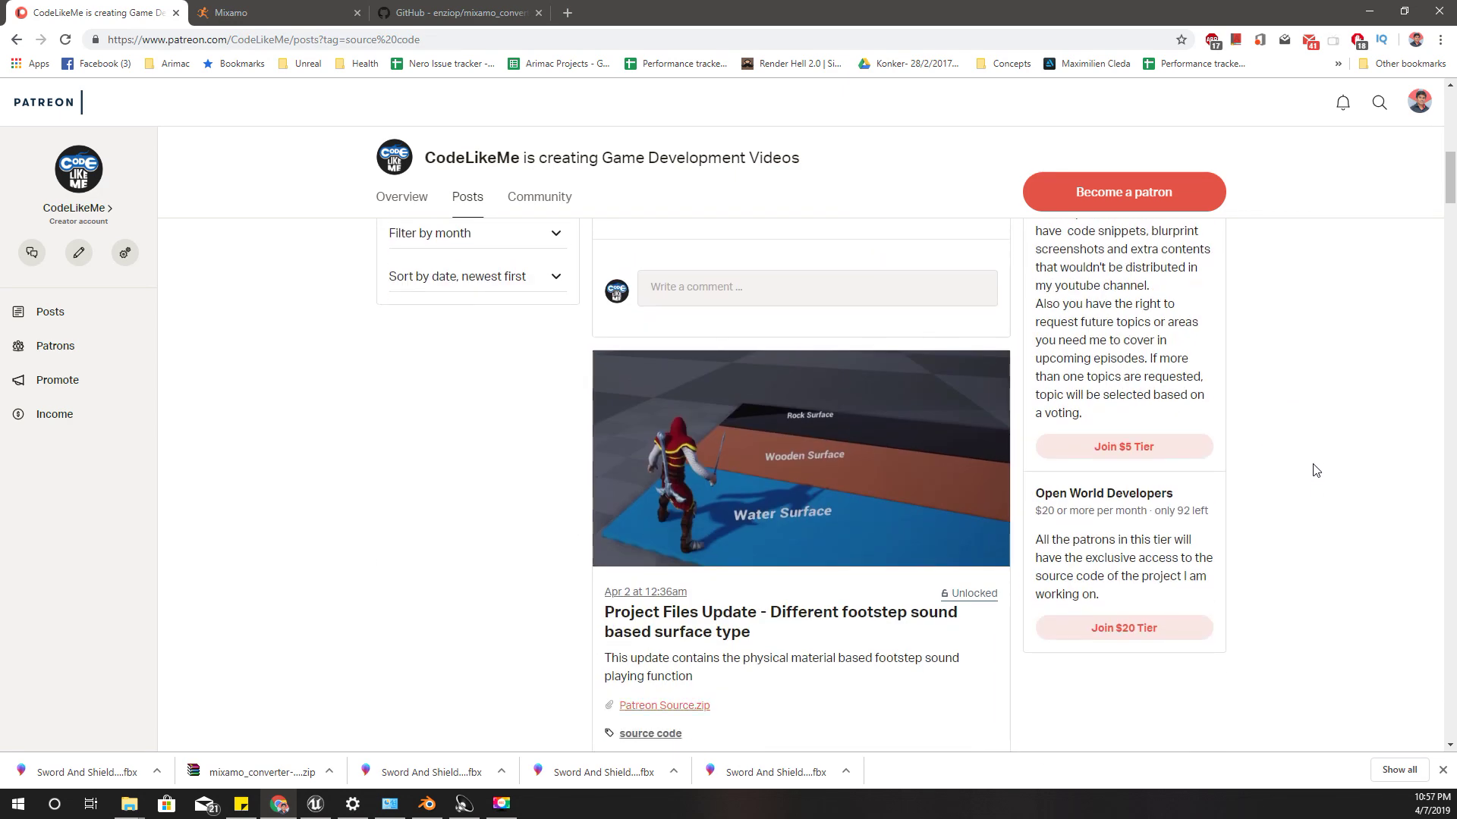
pyautogui.scroll(8, 1315, 469)
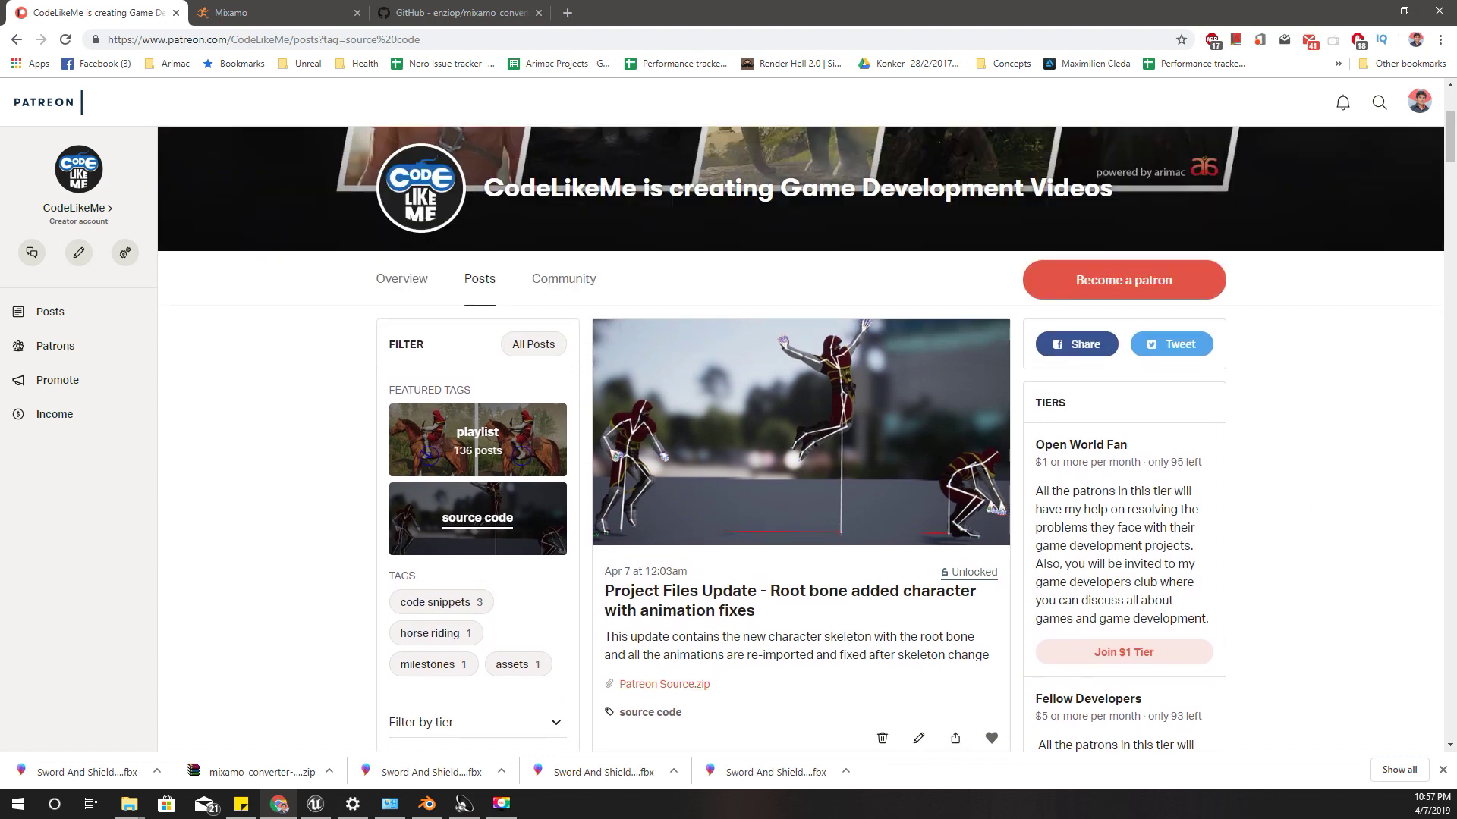